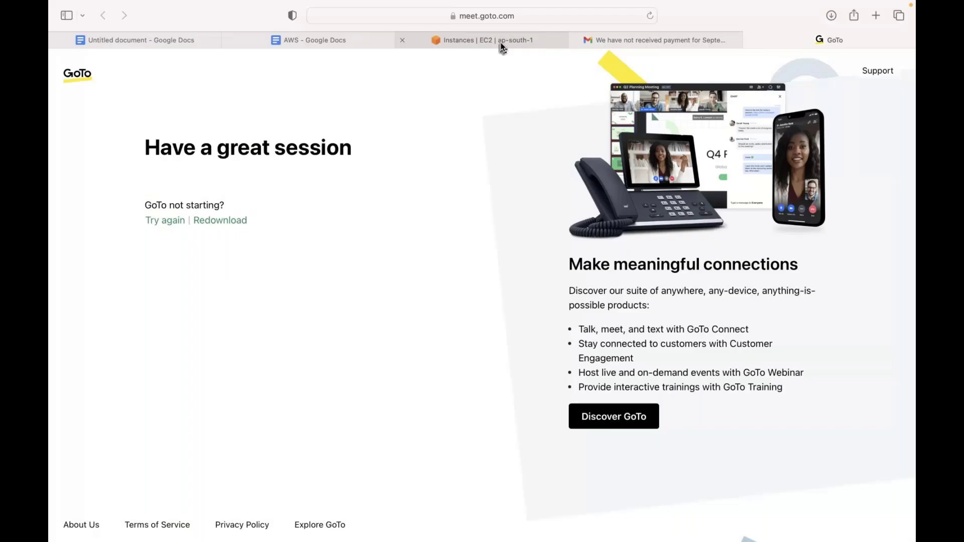
Switch Safari to the 'Instances | EC2 | ap-south-1' tab showing running instances in Mumbai
left_click(501, 42)
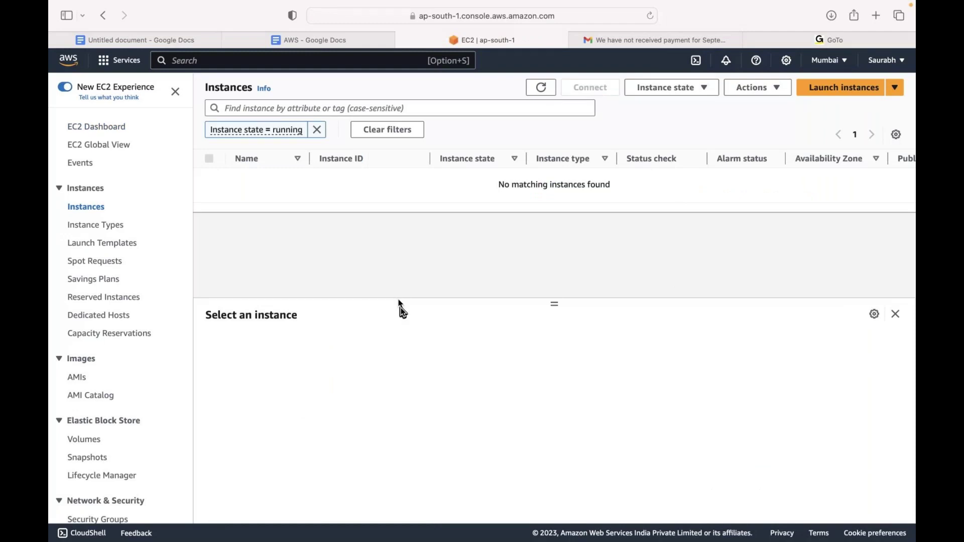
mouse_move(88, 31)
left_click(843, 95)
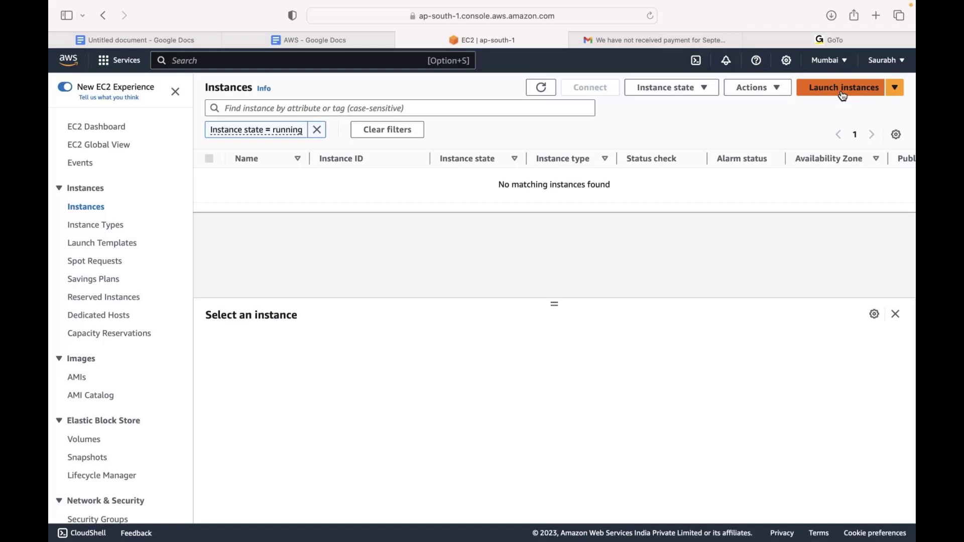
Enter 'My first web page' as the new instance's name, fixing the missing space after 'My'
left_click(195, 251)
type("M")
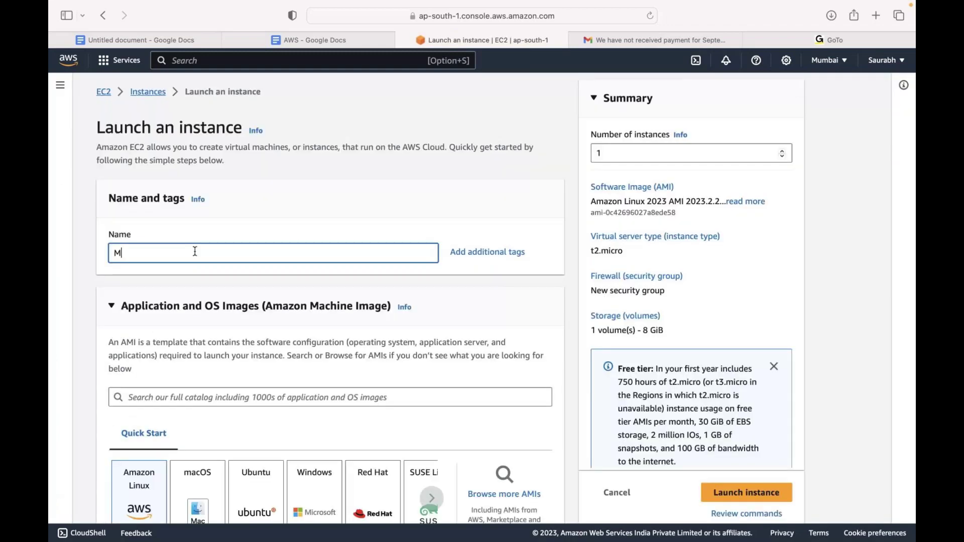
type("yfirst web page")
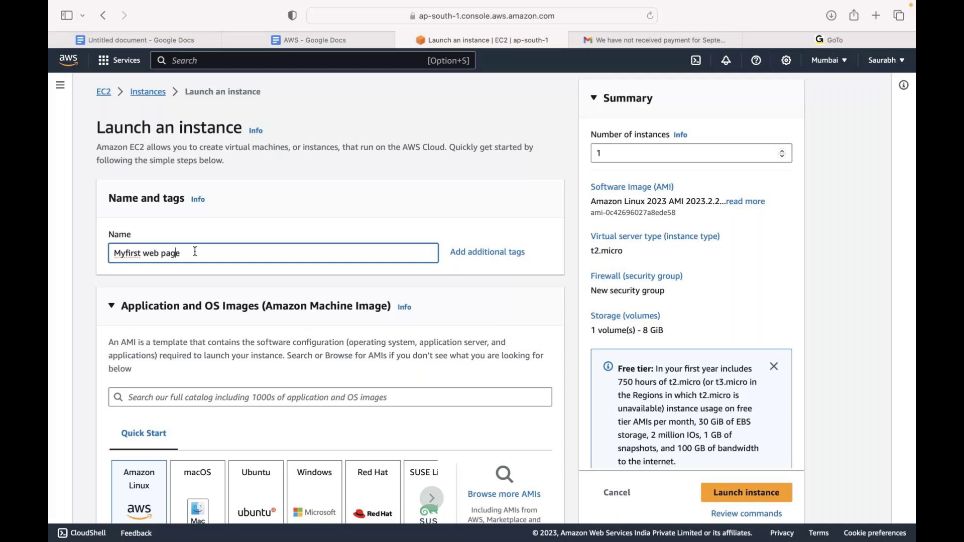
key("Left")
key("Left")
key("Left")
key("Left")
key("Left")
key("Left")
key("Left")
key("Left")
key("Left")
key("Left")
key("Left")
key("Left")
key("Left")
key("Left")
Choose the Windows Quick Start image (Windows Server 2022 Base) and keep the free-tier t2.micro type
left_click(195, 253)
scroll(195, 253, "down", 3)
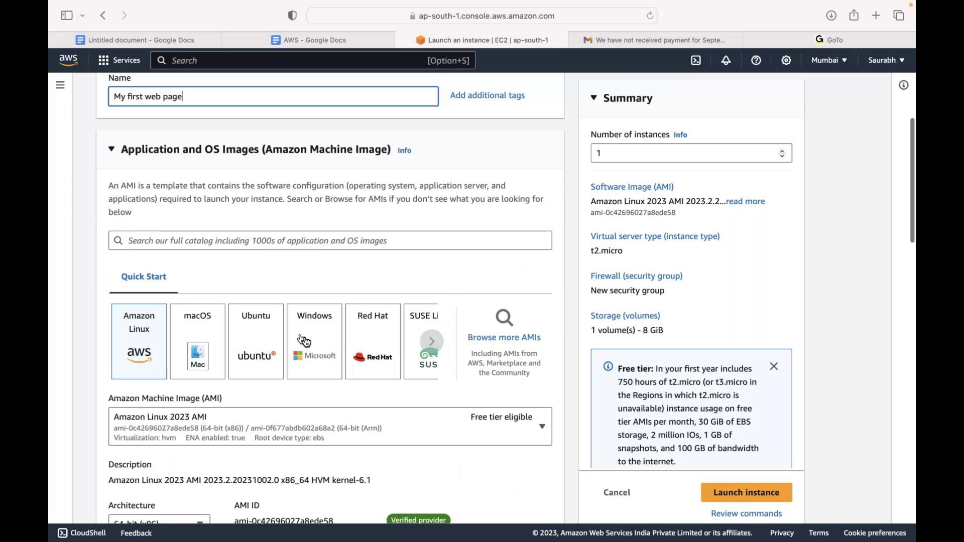
left_click(303, 340)
scroll(304, 340, "down", 4)
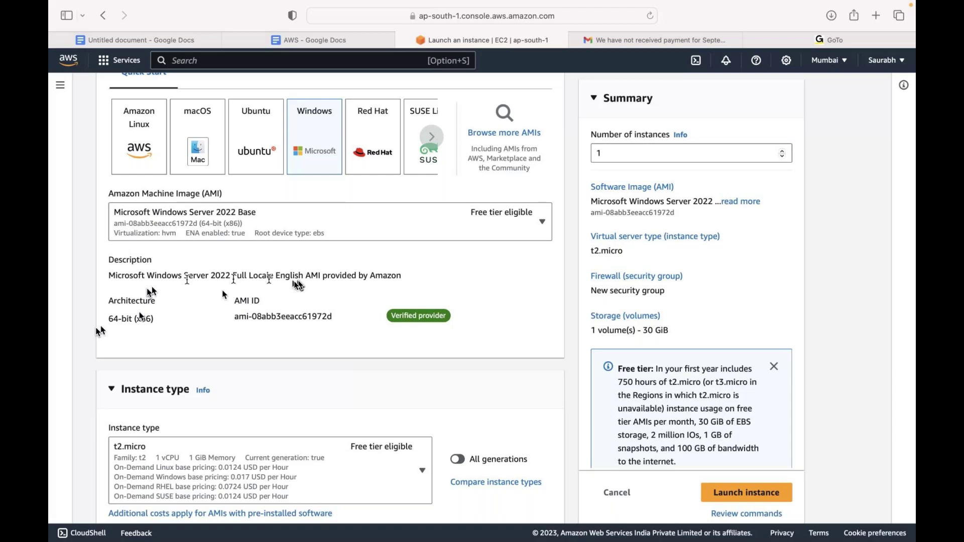
scroll(298, 285, "down", 5)
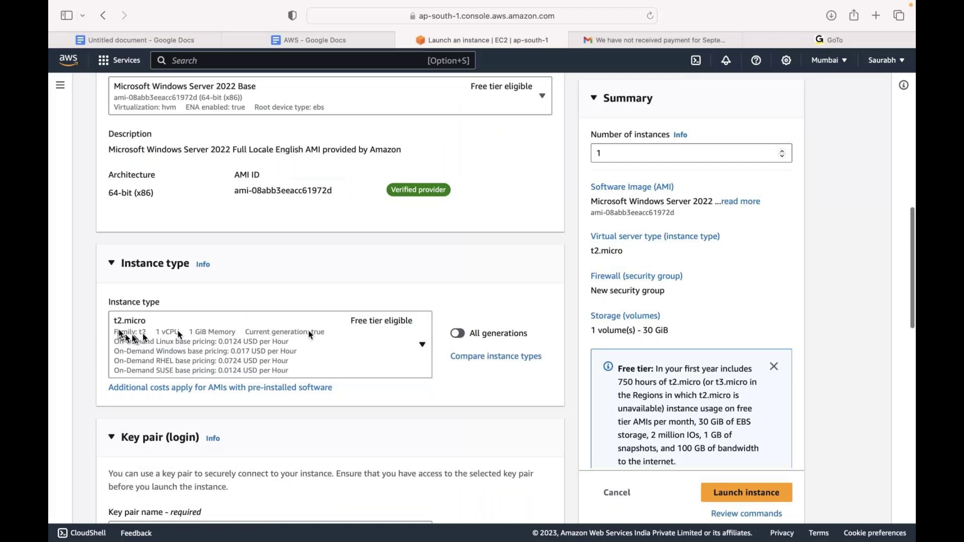
scroll(310, 334, "down", 9)
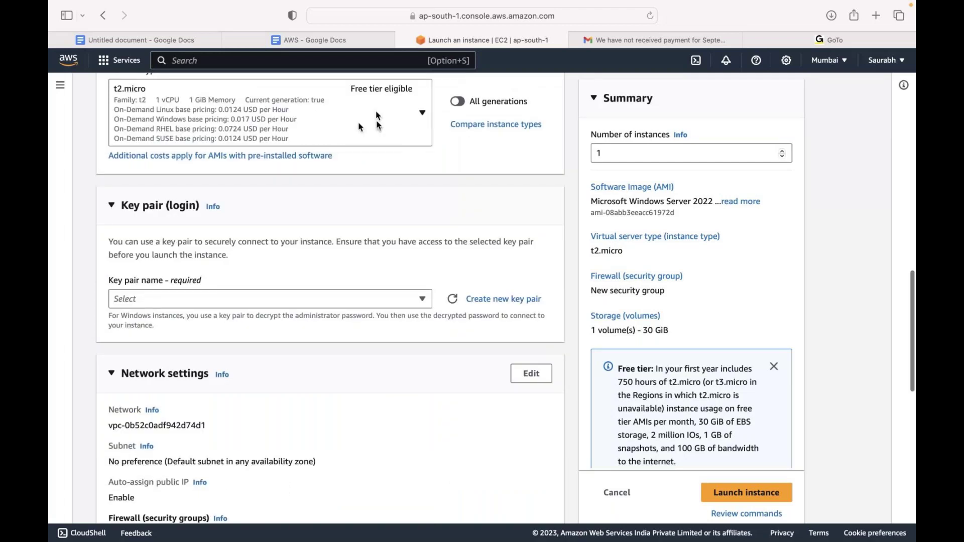
scroll(360, 127, "up", 2)
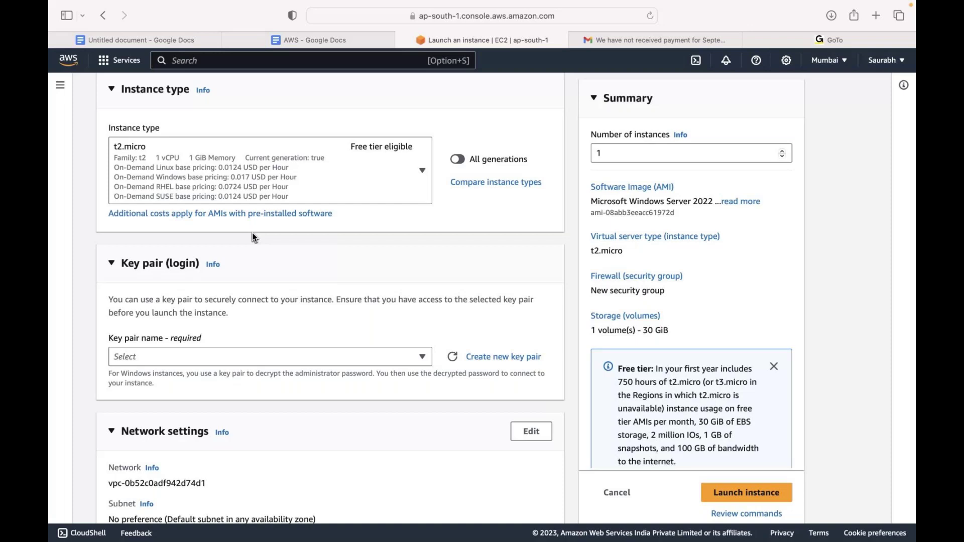
scroll(252, 234, "down", 3)
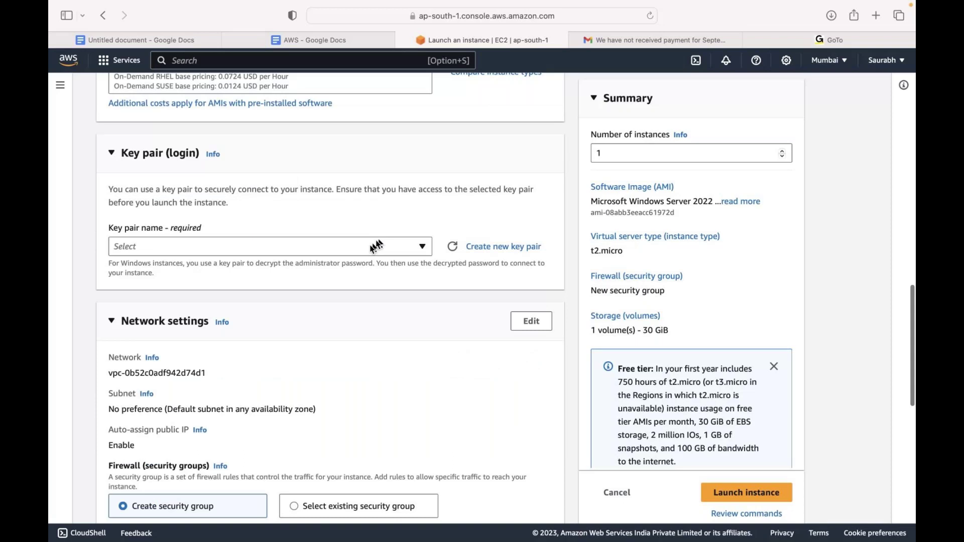
Create a new RSA key pair named 'mywebpage' in .pem format for the instance
left_click(376, 246)
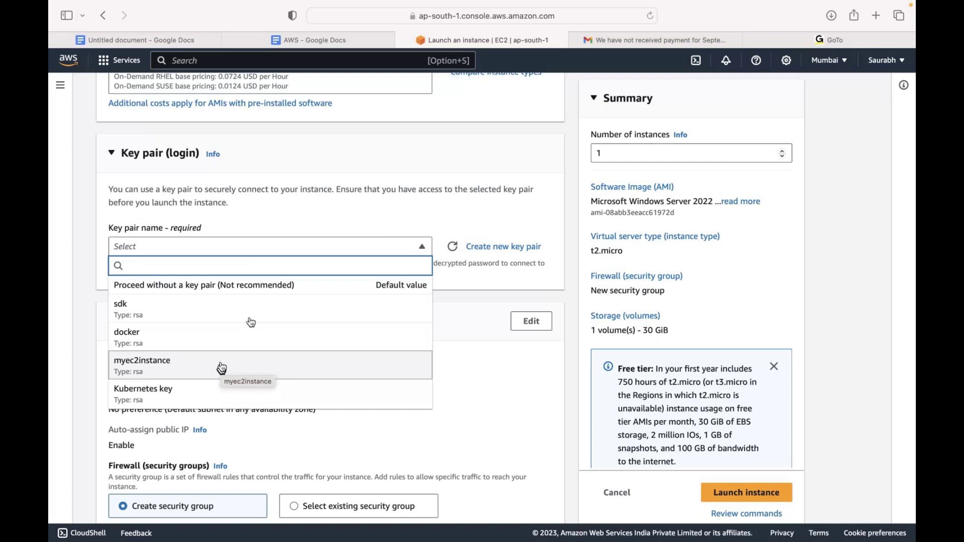
left_click(504, 246)
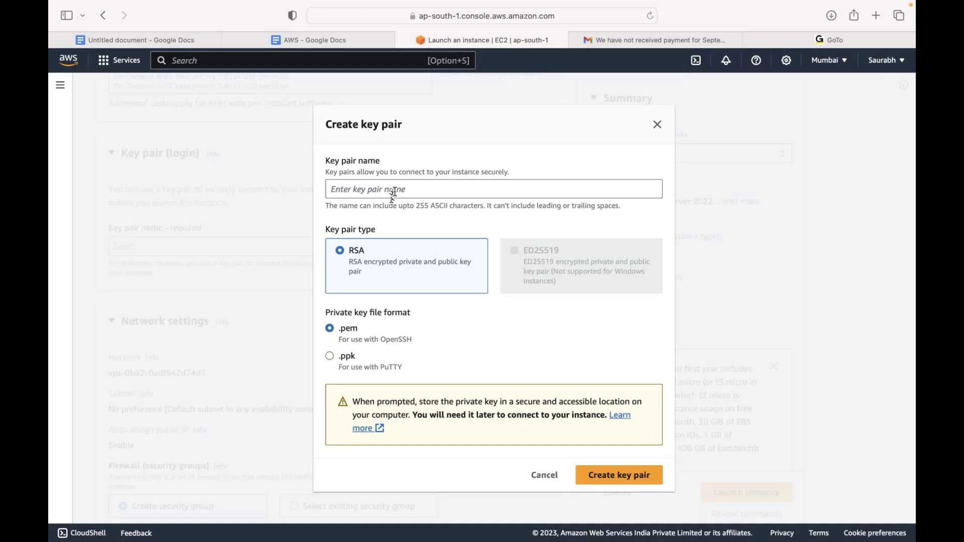
left_click(393, 192)
type("mywebpage")
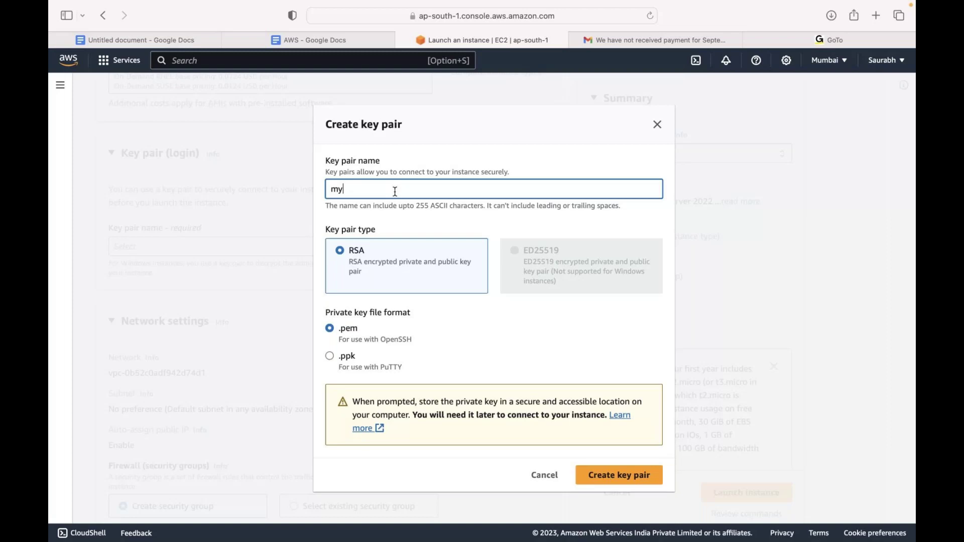
left_click(627, 483)
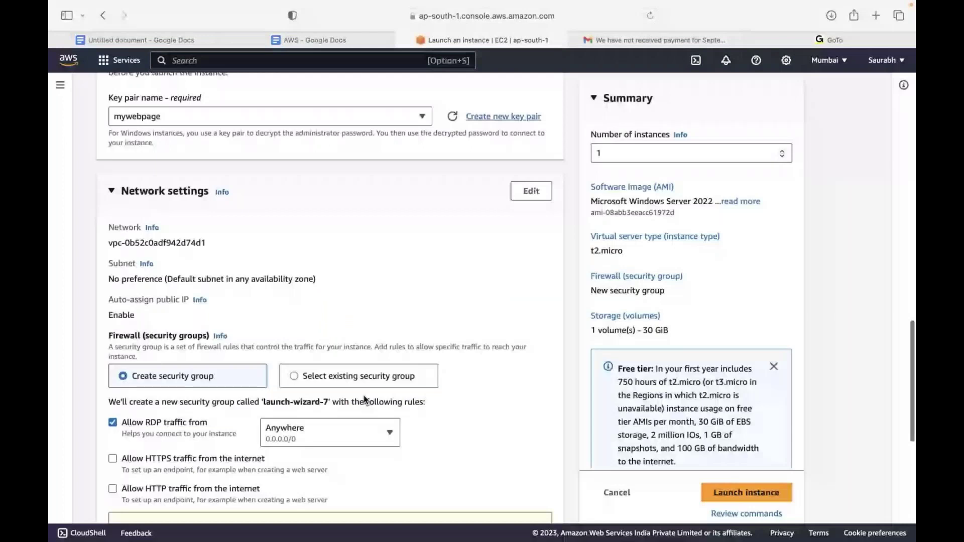
Tick 'Allow HTTPS traffic' and 'Allow HTTP traffic from the internet' for security group launch-wizard-7
scroll(365, 400, "down", 3)
left_click_drag(108, 137, 212, 137)
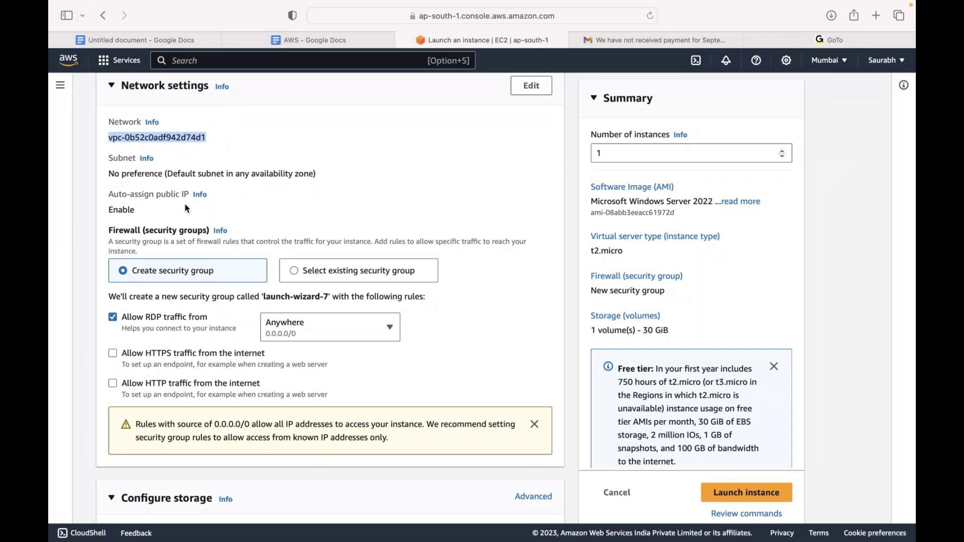
left_click(294, 171)
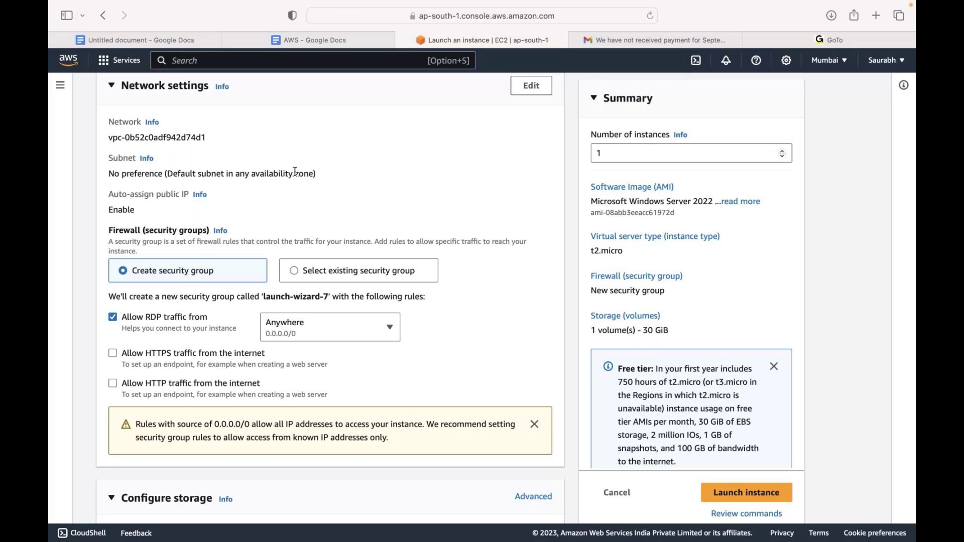
scroll(295, 171, "down", 2)
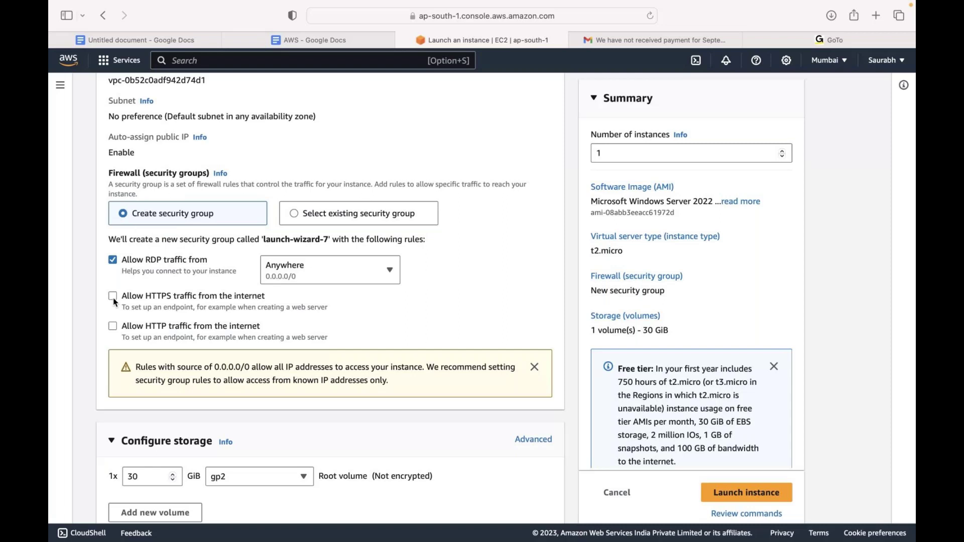
left_click(112, 295)
left_click(113, 326)
scroll(369, 308, "down", 3)
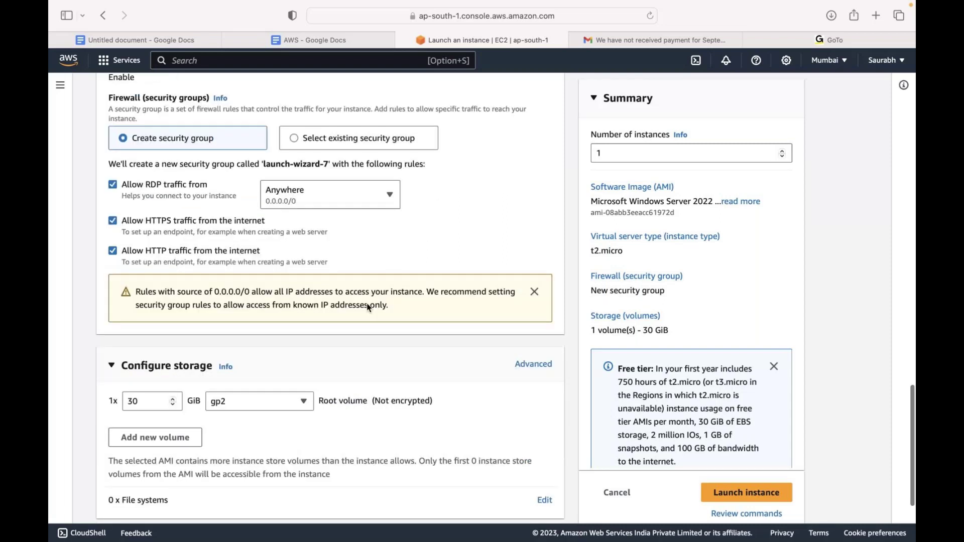
scroll(369, 308, "down", 2)
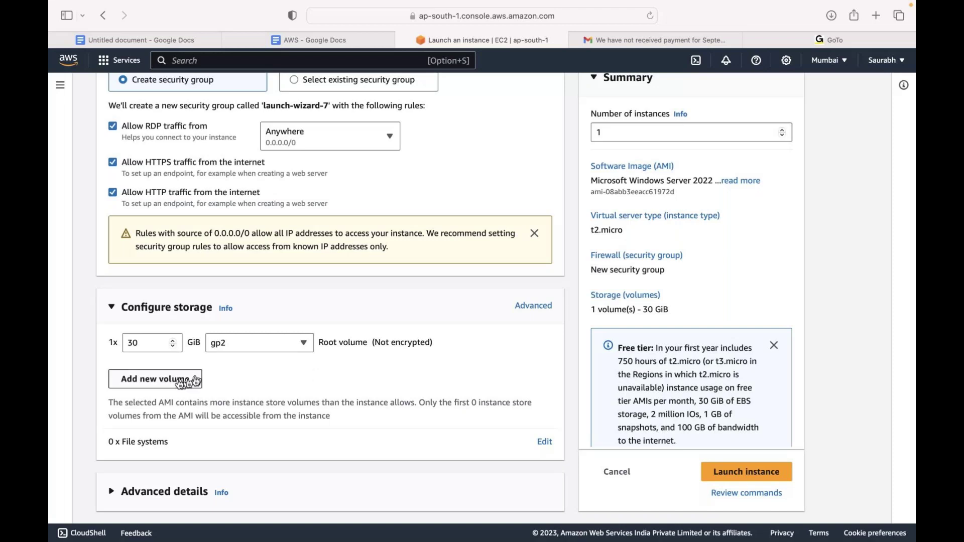
Add a second 8 GiB volume of type Magnetic (standard), giving 38 GiB total storage
left_click(182, 382)
left_click(241, 389)
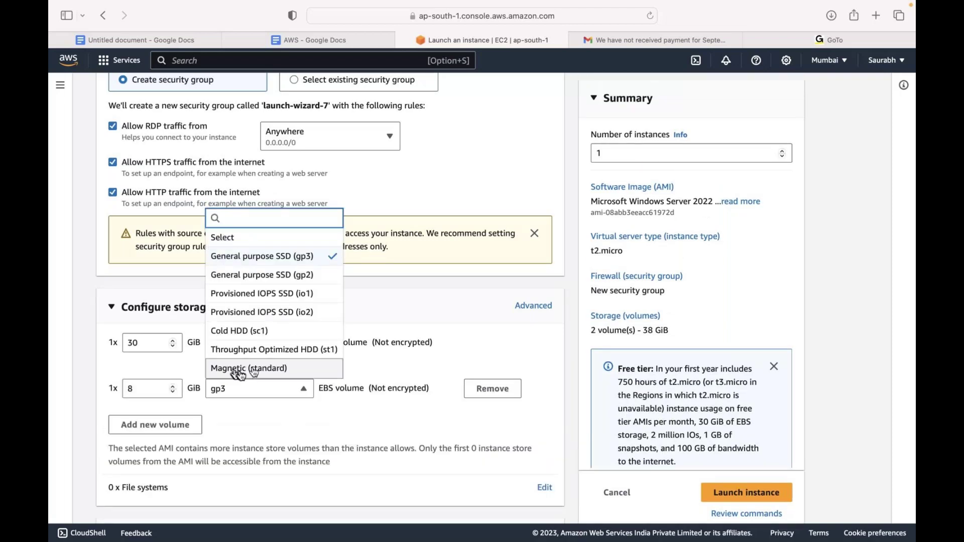
left_click(238, 371)
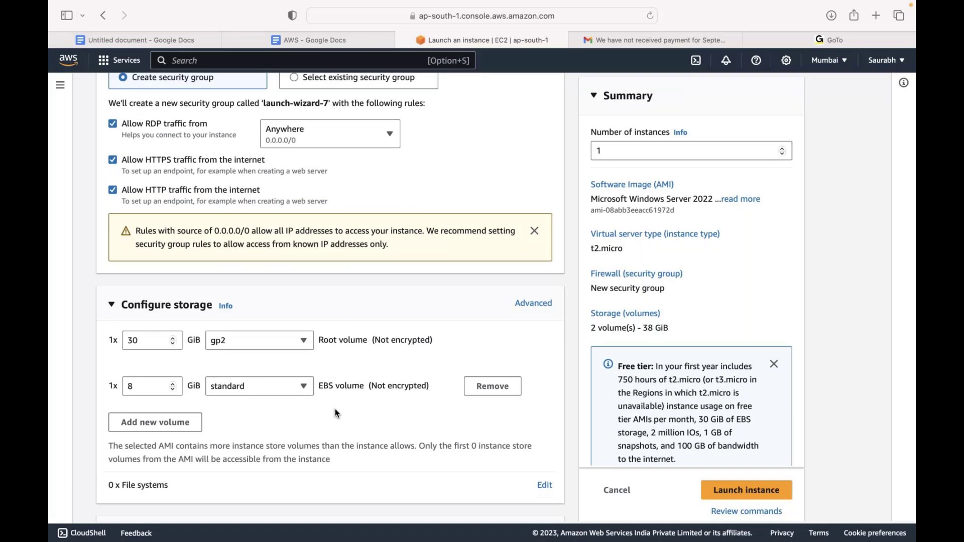
scroll(336, 413, "down", 2)
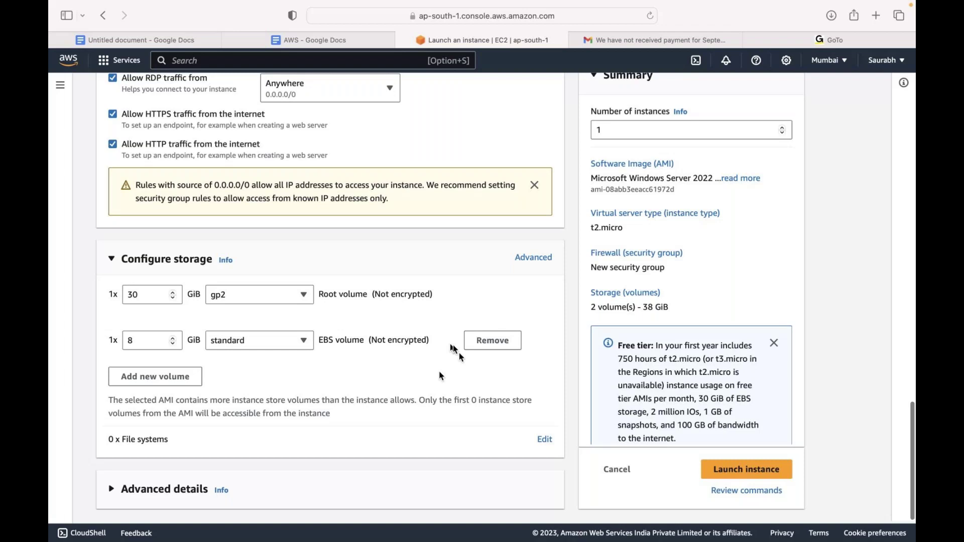
scroll(322, 397, "up", 3)
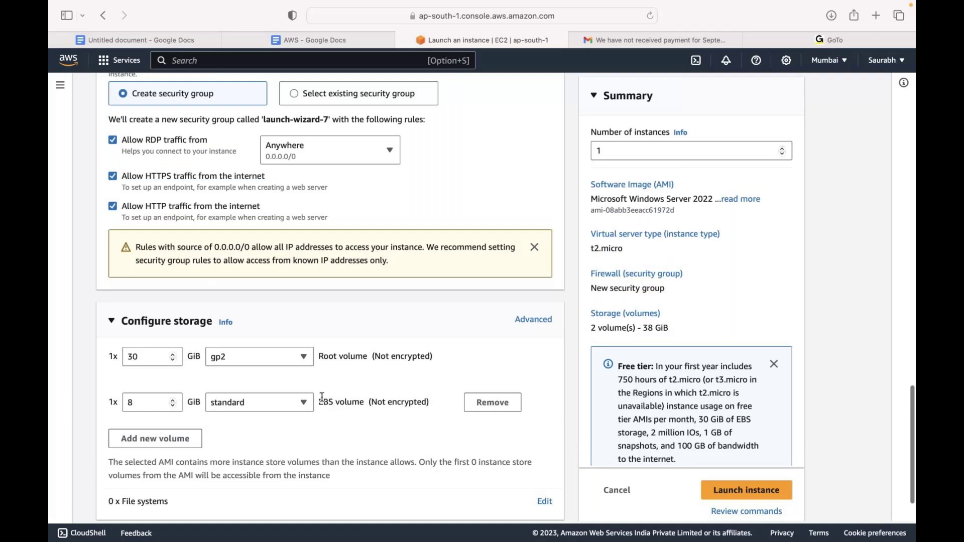
scroll(740, 316, "down", 1)
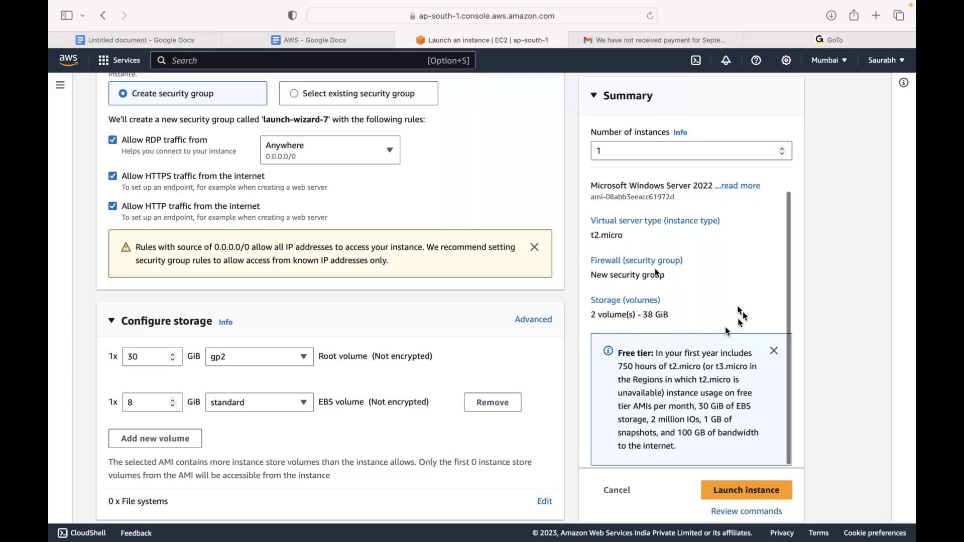
scroll(753, 452, "down", 3)
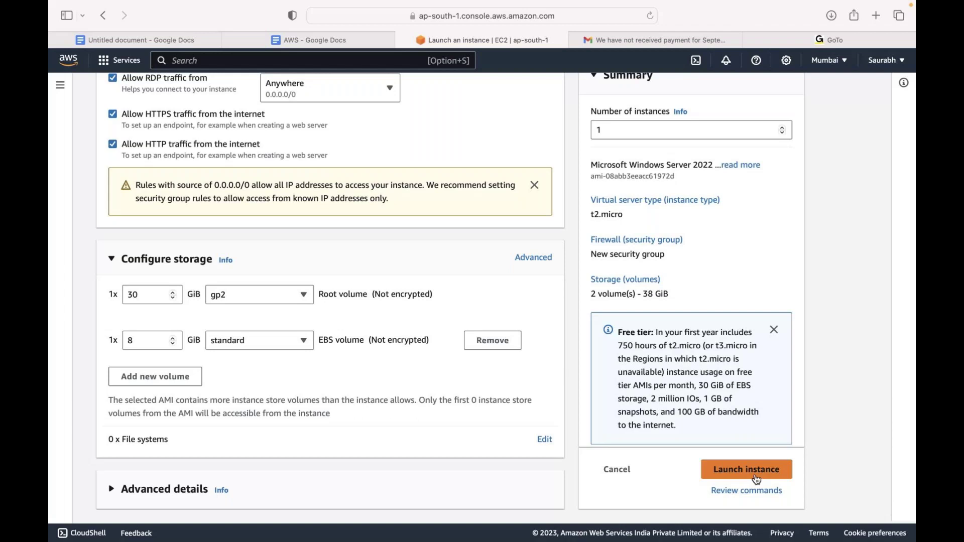
Launch the instance, then leave full screen and bring the Keynote EBS slide forward
left_click(757, 477)
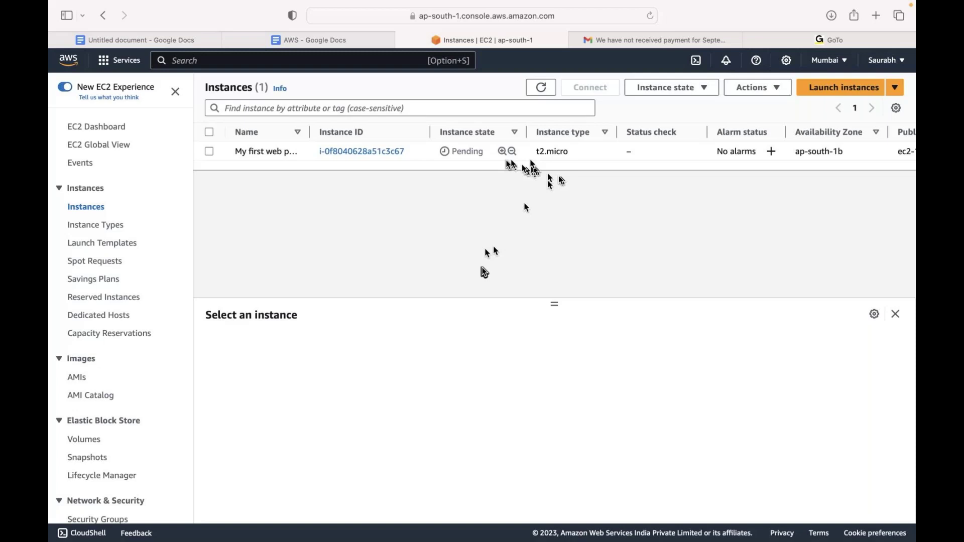
key("ctrl+super+f")
left_click(849, 409)
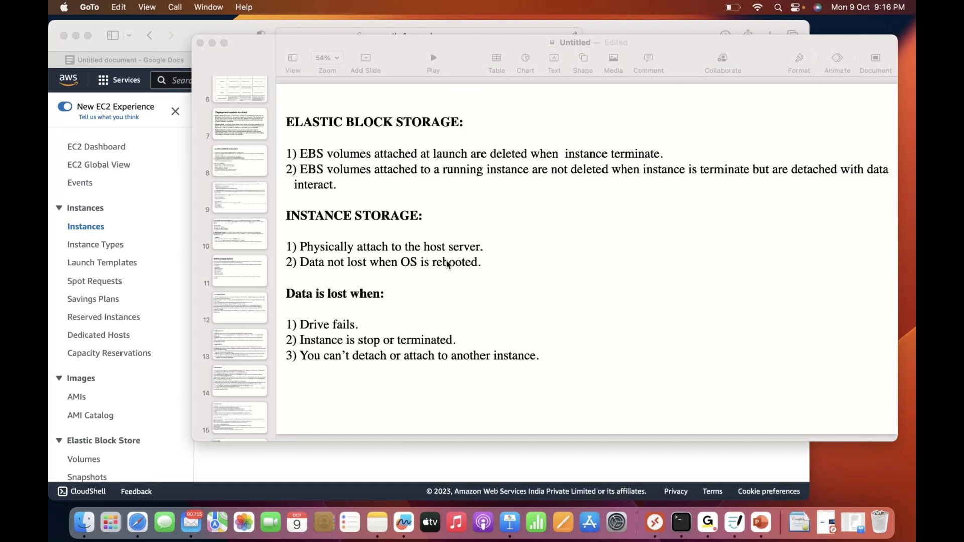
Bring Safari's EC2 Instances page forward, where 'My first web page' is now Running
left_click(72, 32)
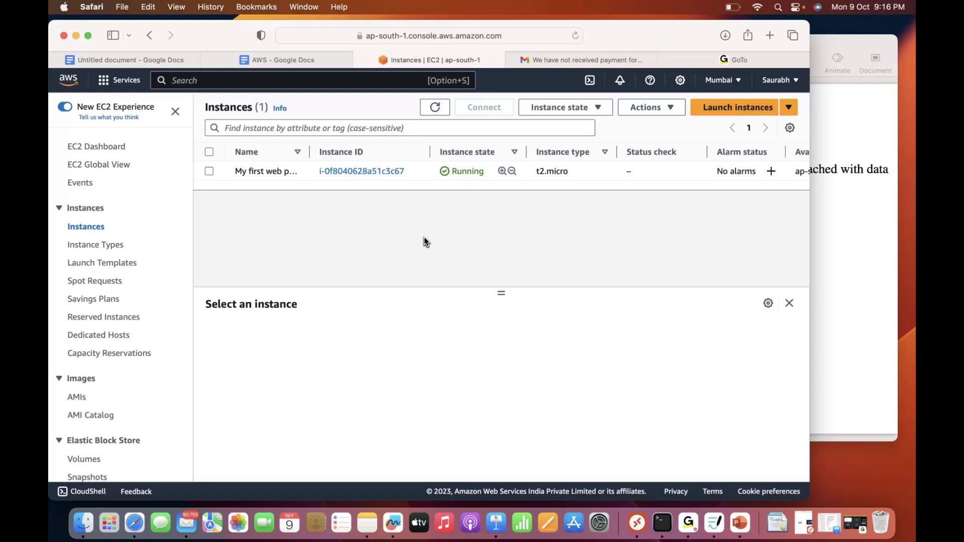
Restore the Keynote slide comparing Elastic Block Storage with instance storage over Safari
left_click(855, 527)
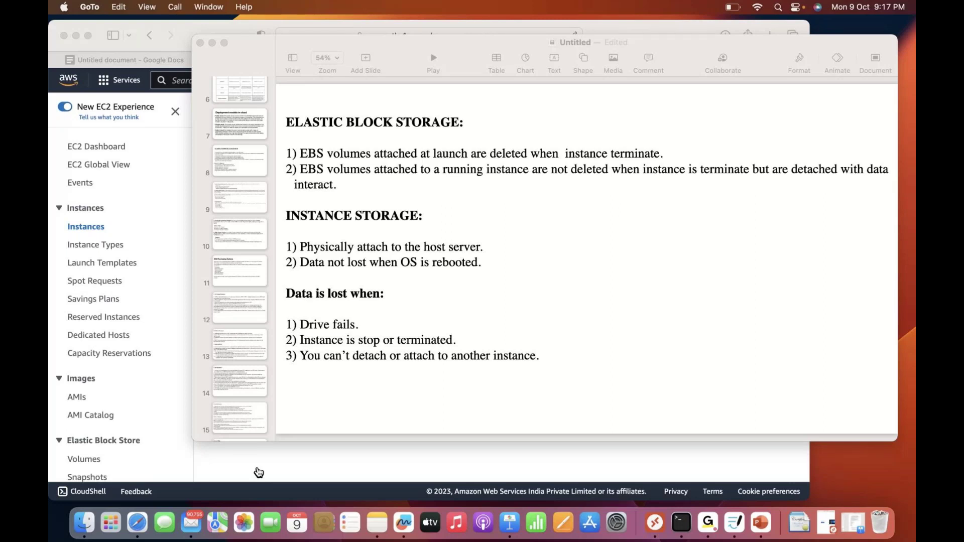
Return to the Safari EC2 Instances list, where the running instance's status check is initializing
left_click(74, 28)
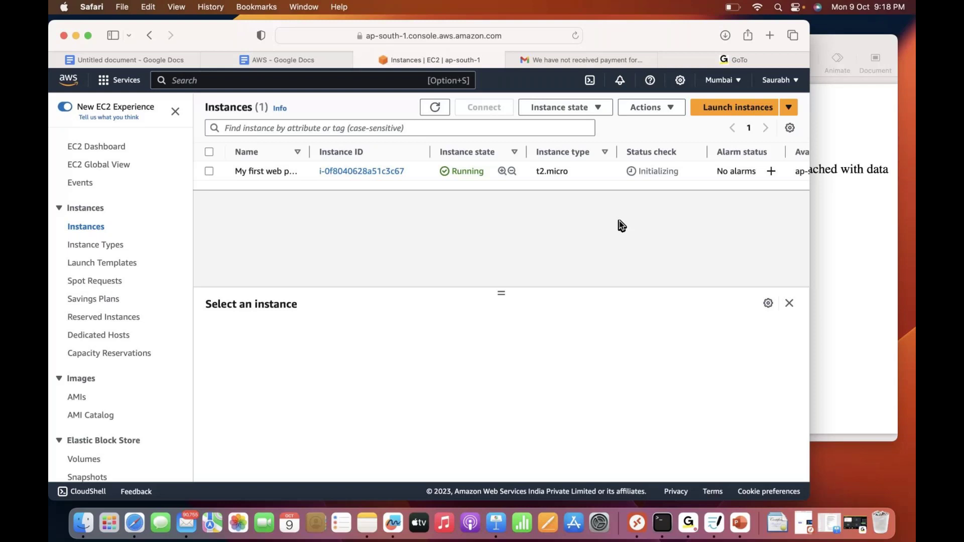
Refresh the instances list, then copy the public IPv4 address from the full-screen instance summary
left_click(433, 109)
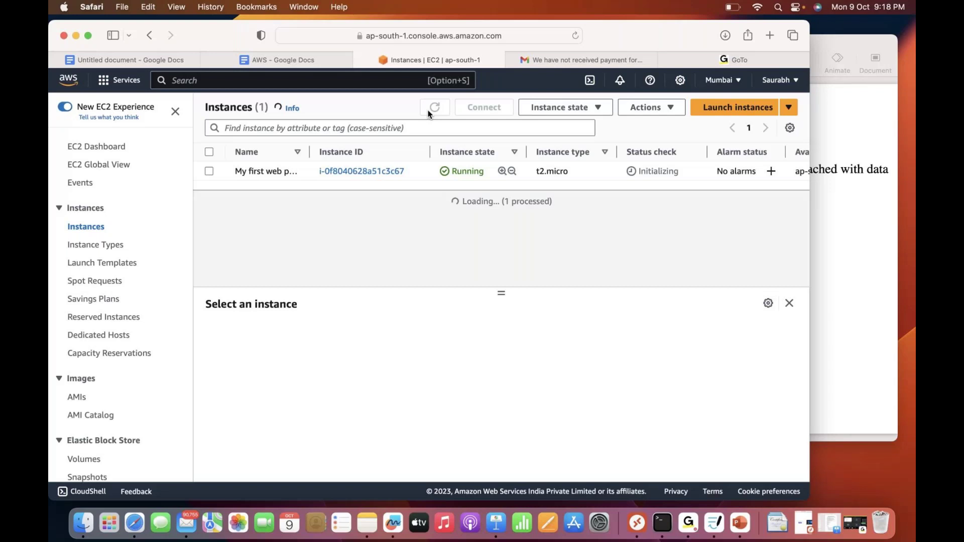
left_click(860, 312)
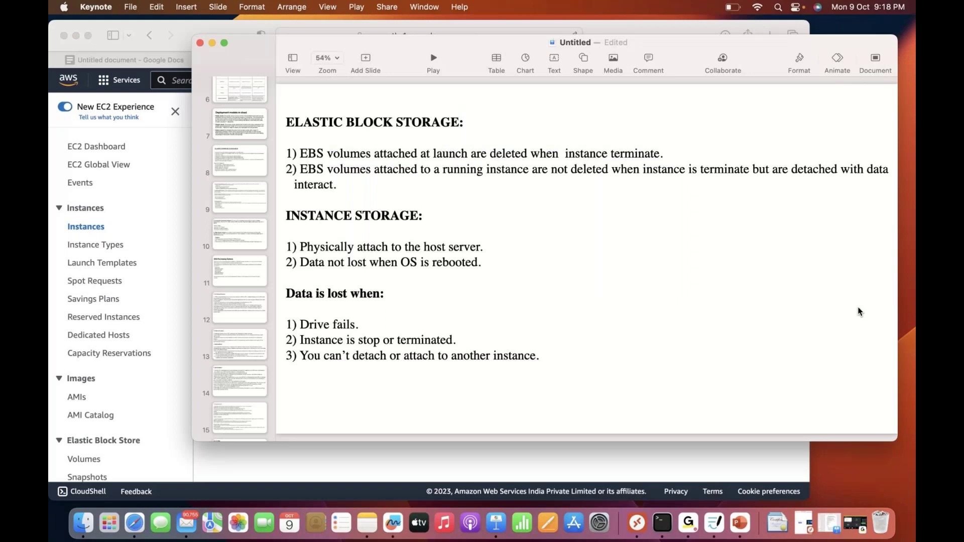
left_click(190, 99)
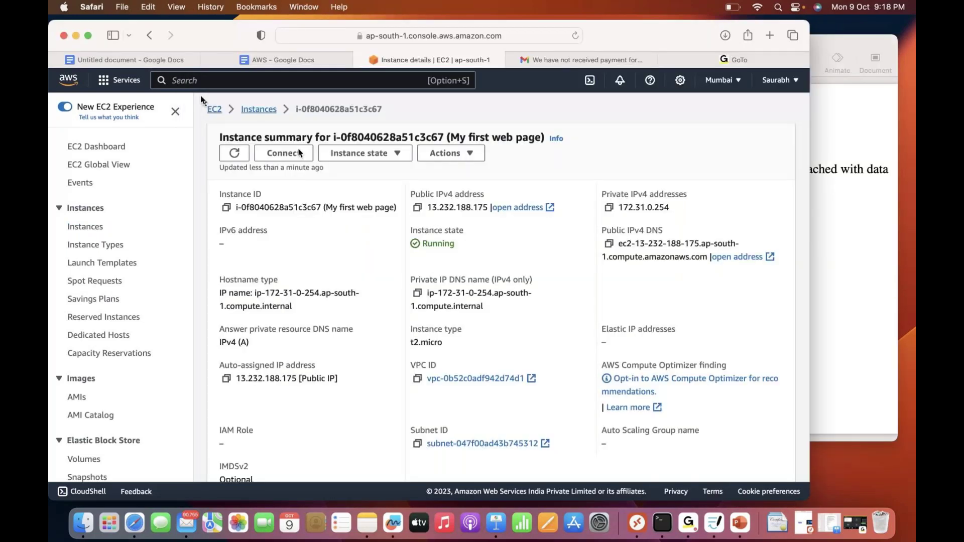
key("ctrl+super+f")
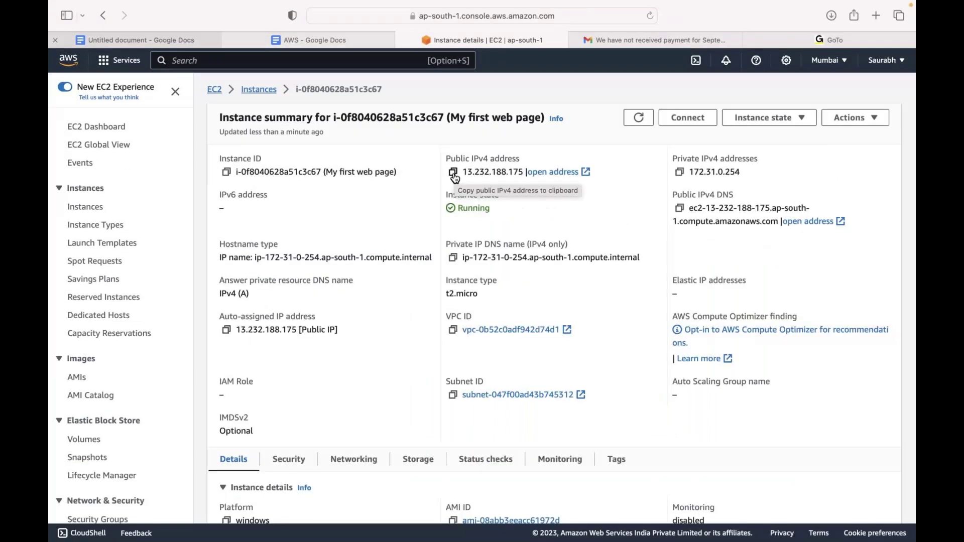
left_click(453, 173)
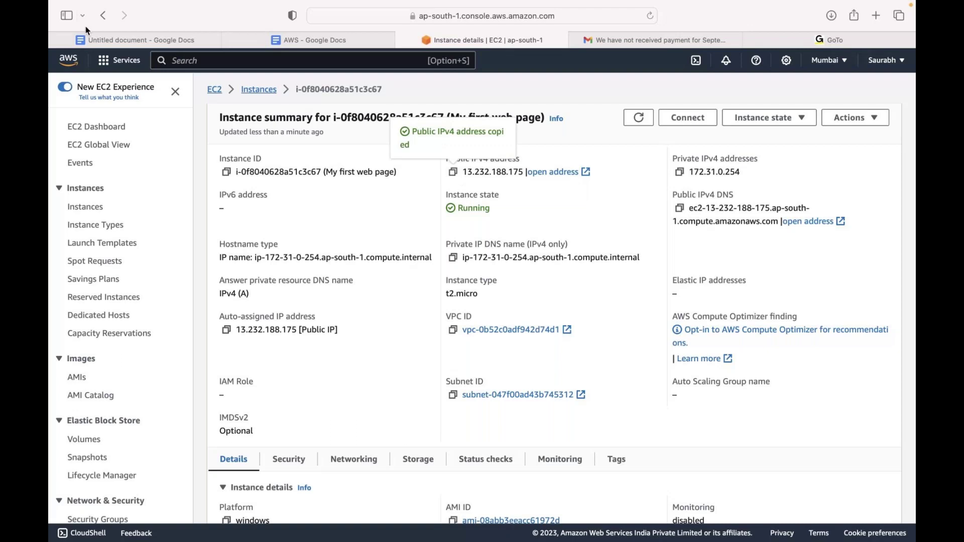
mouse_move(87, 29)
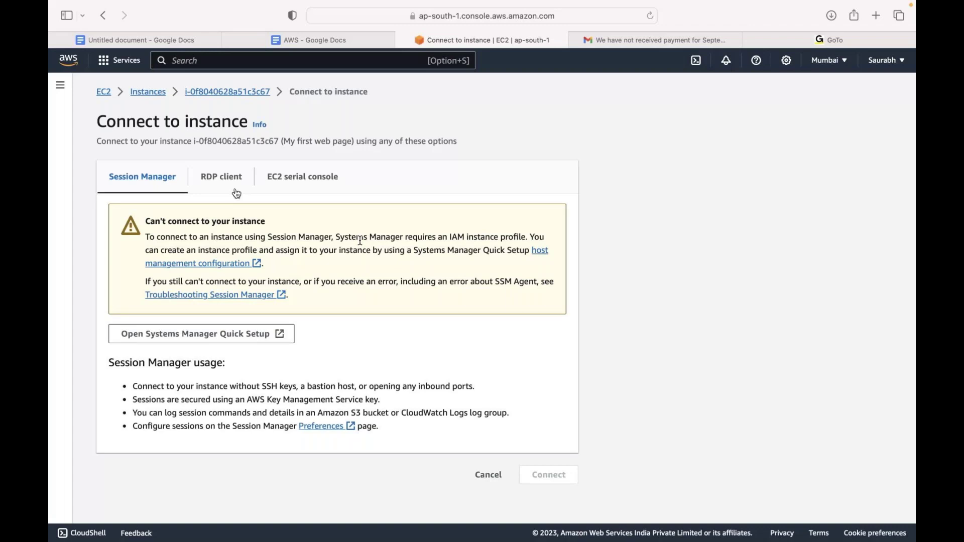
Show the RDP client tab's public DNS and Administrator user name, then exit full screen
left_click(236, 192)
scroll(345, 306, "down", 3)
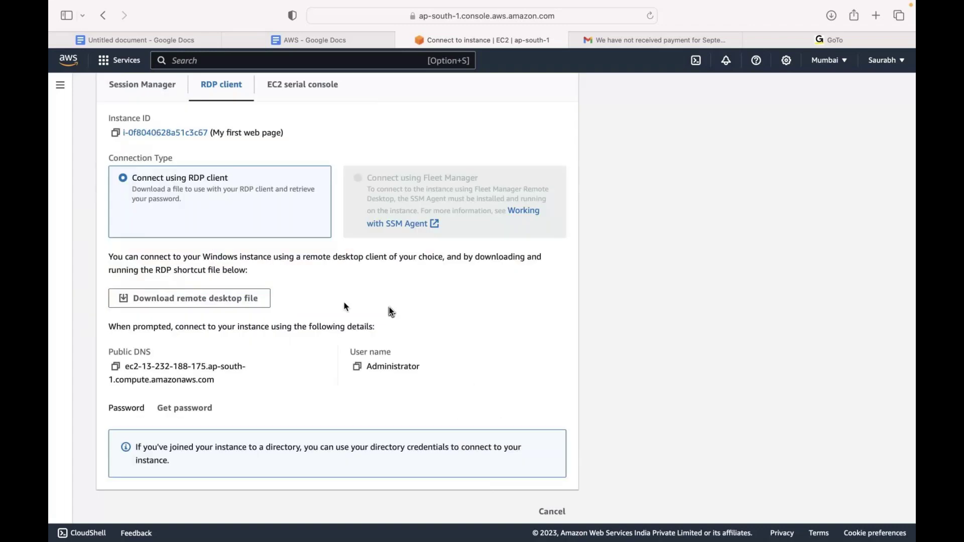
scroll(391, 312, "down", 1)
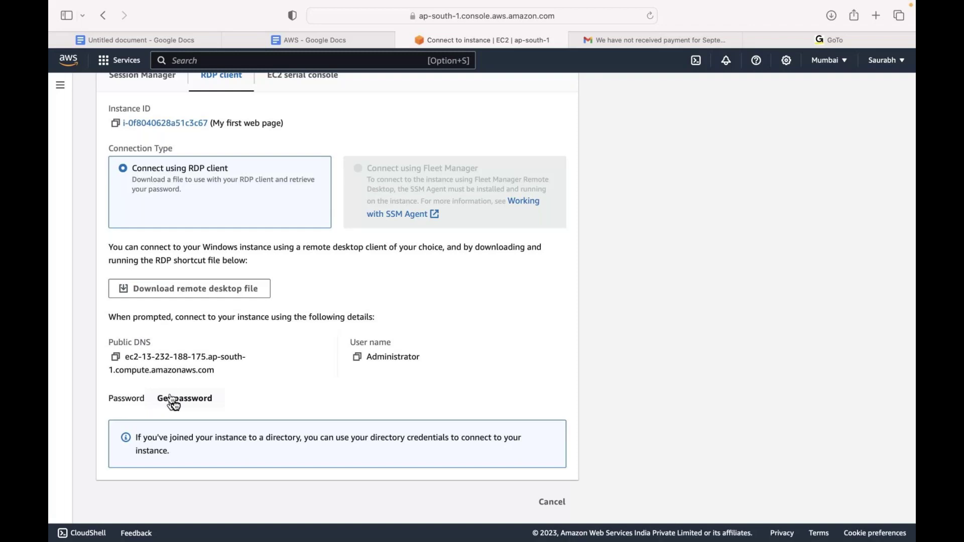
key("ctrl+super+f")
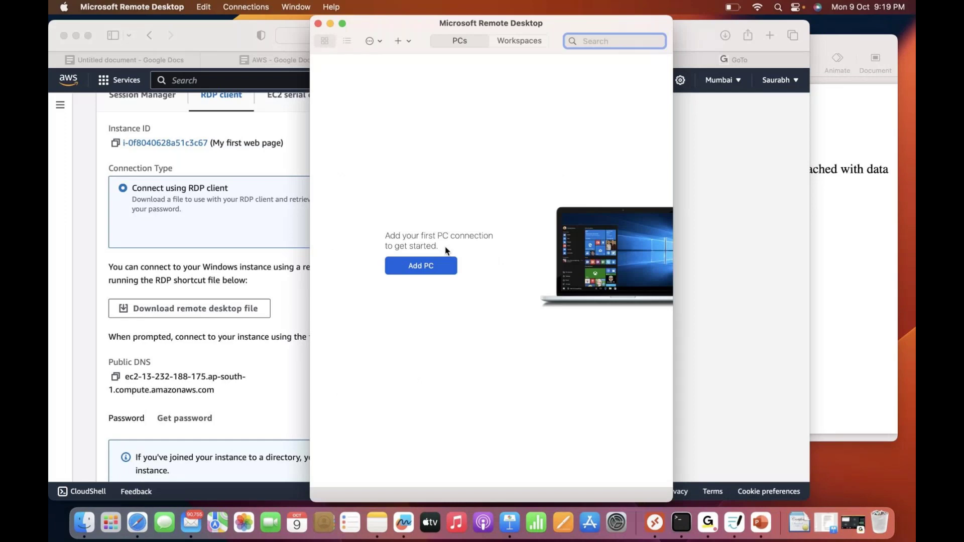
Add a new Remote Desktop PC named 13.232.188.175
left_click(432, 266)
type("13.232.188.175")
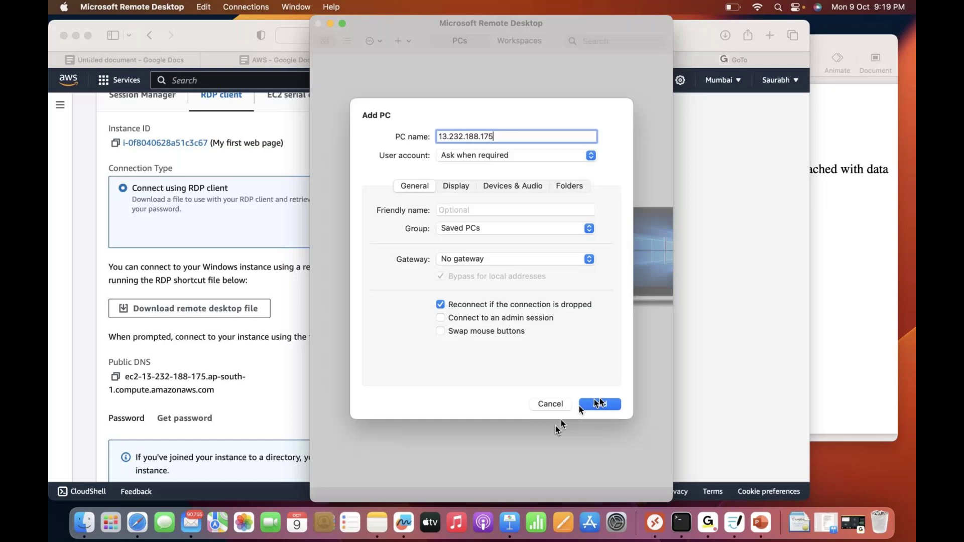
left_click(599, 404)
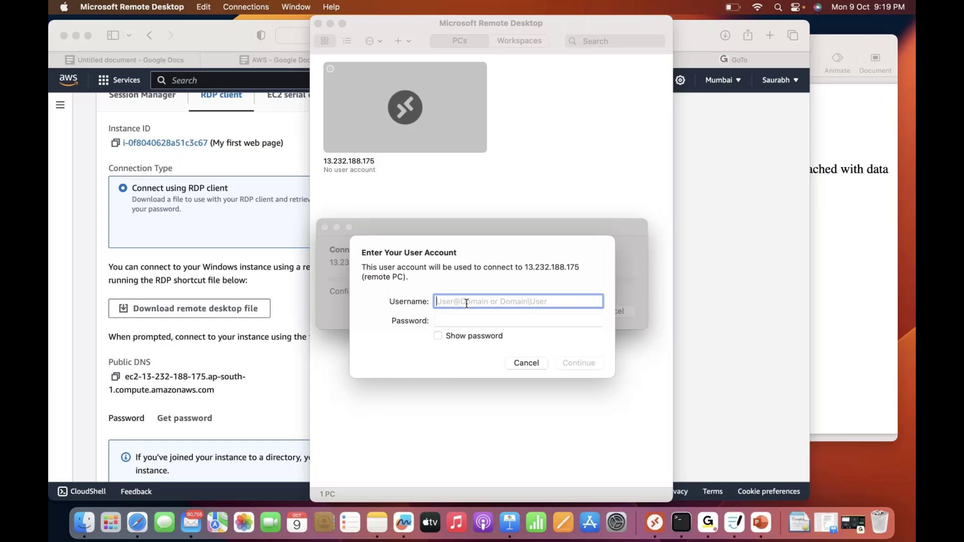
Paste Administrator as the username and return to the EC2 connection page in Safari
key("super+v")
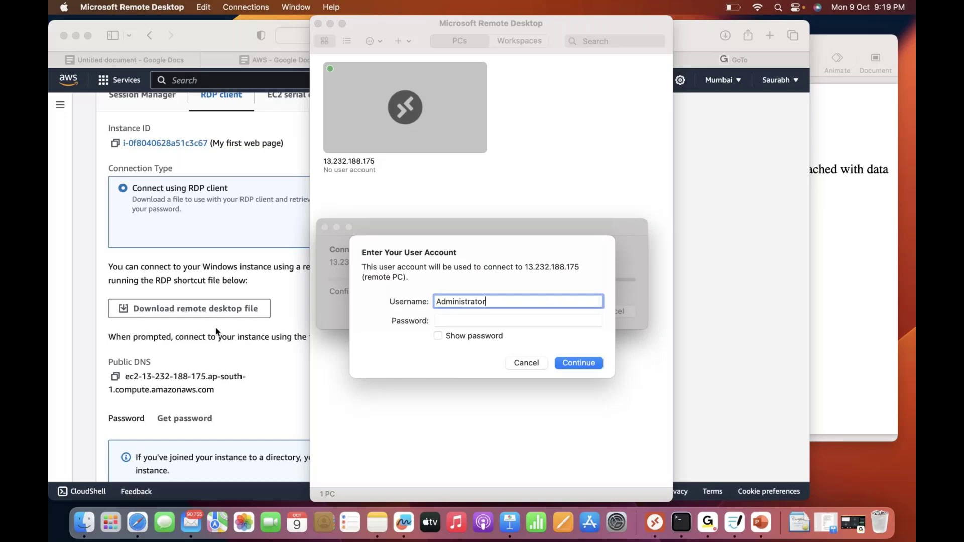
left_click(216, 332)
scroll(195, 359, "down", 2)
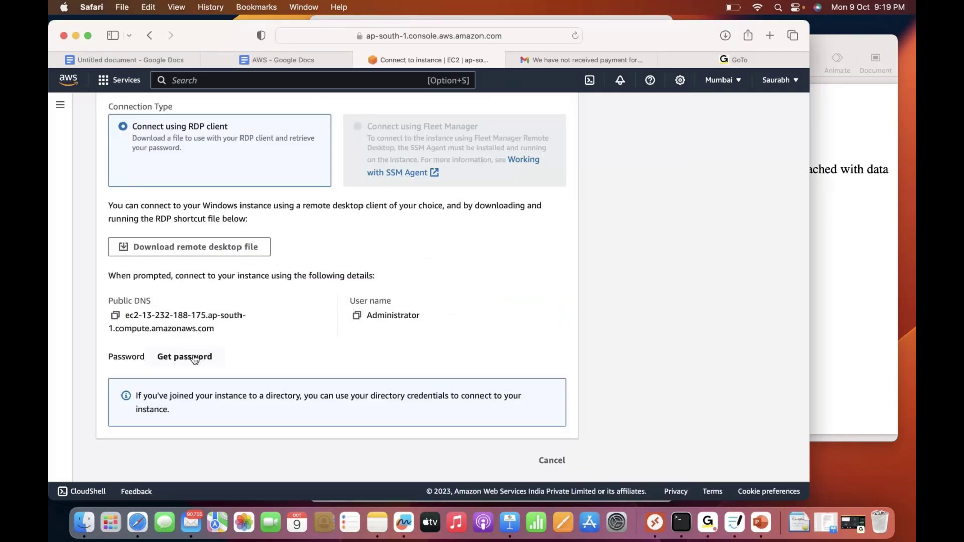
Decrypt the Windows Administrator password using the uploaded mywebpage.pem private key
left_click(195, 358)
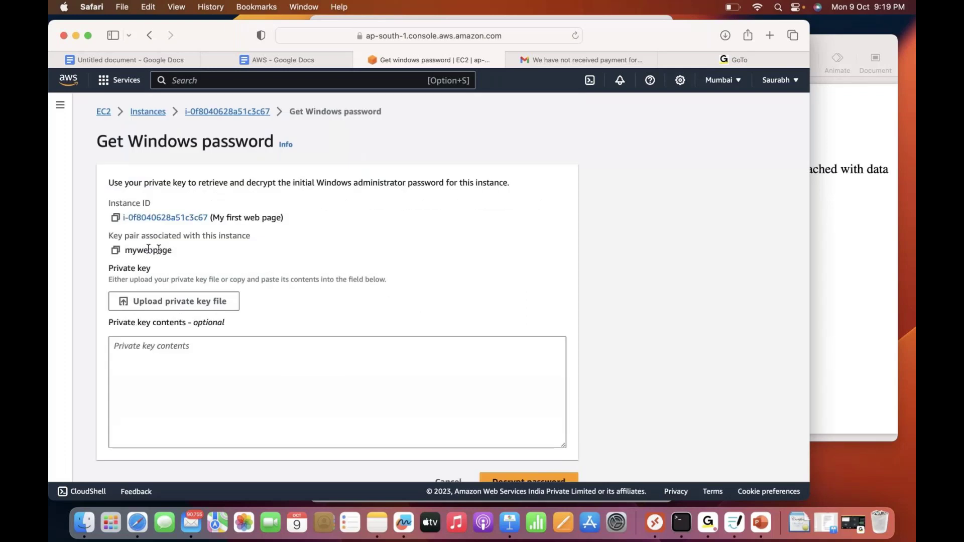
left_click(180, 310)
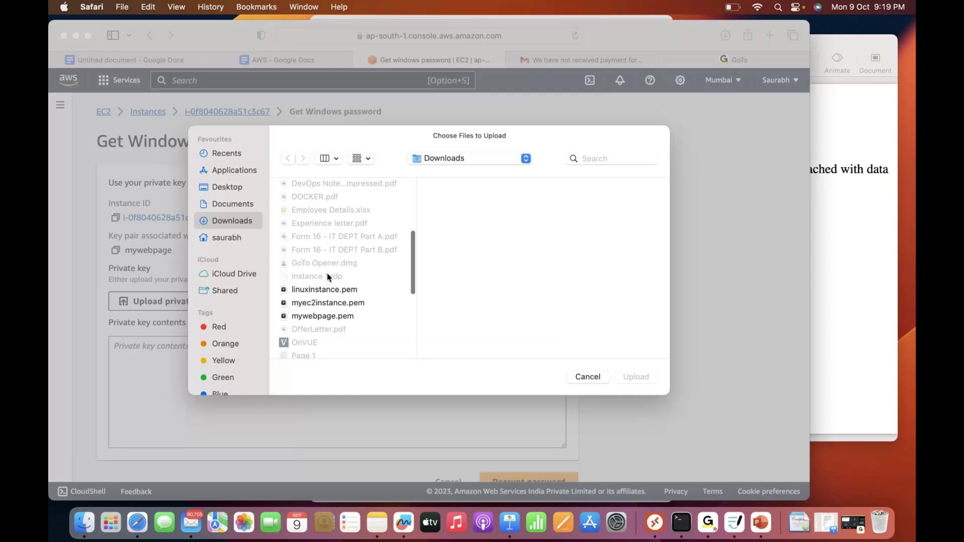
double_click(322, 316)
scroll(384, 305, "down", 1)
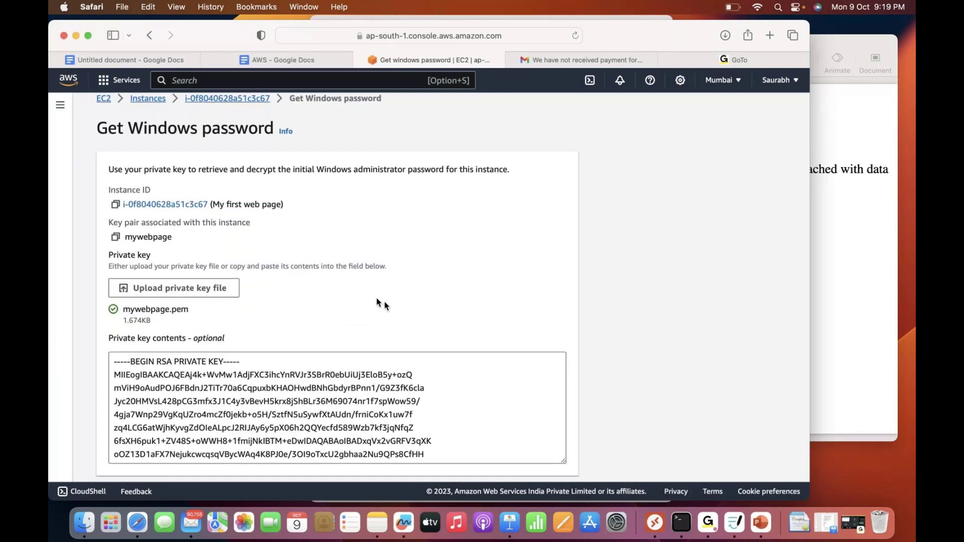
scroll(378, 301, "down", 3)
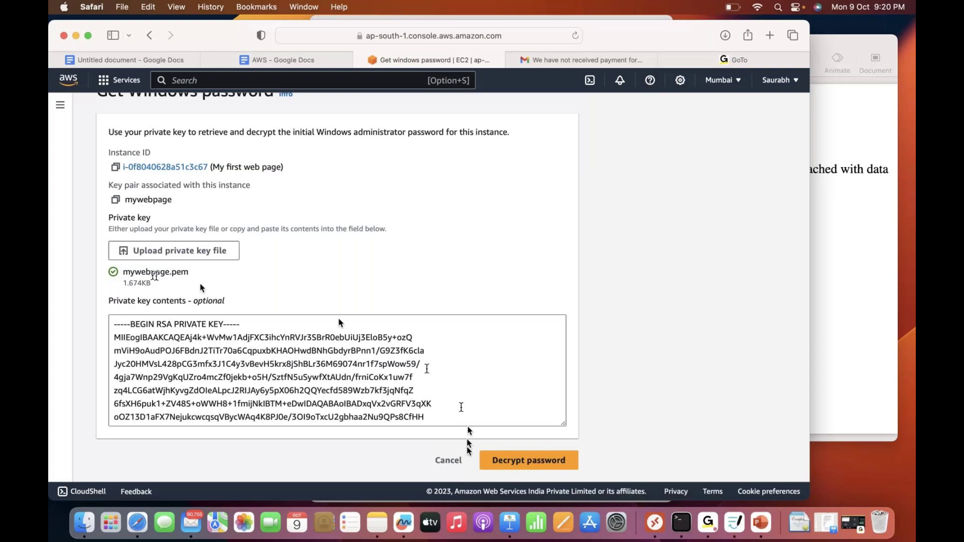
left_click(527, 460)
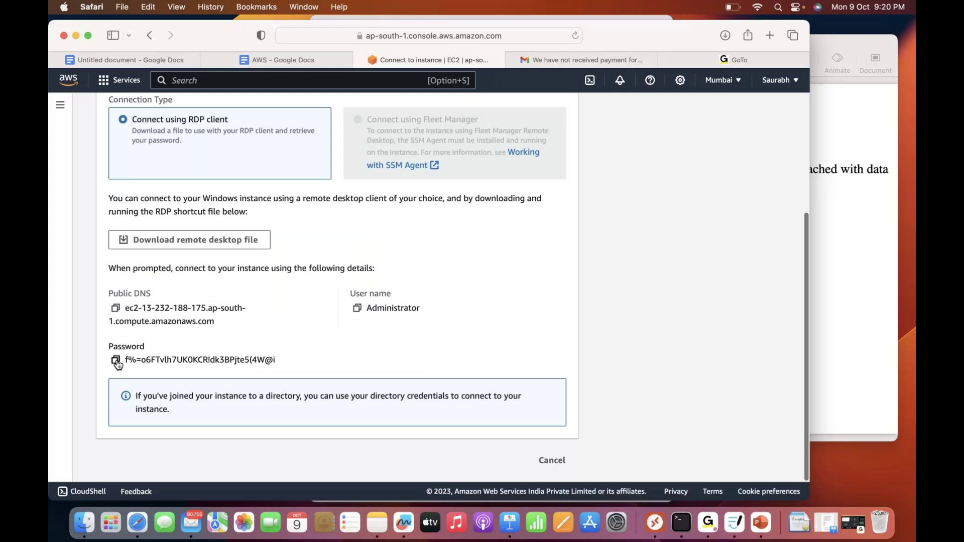
Log in to 13.232.188.175 with the decrypted password and accept the unverified certificate
left_click(115, 360)
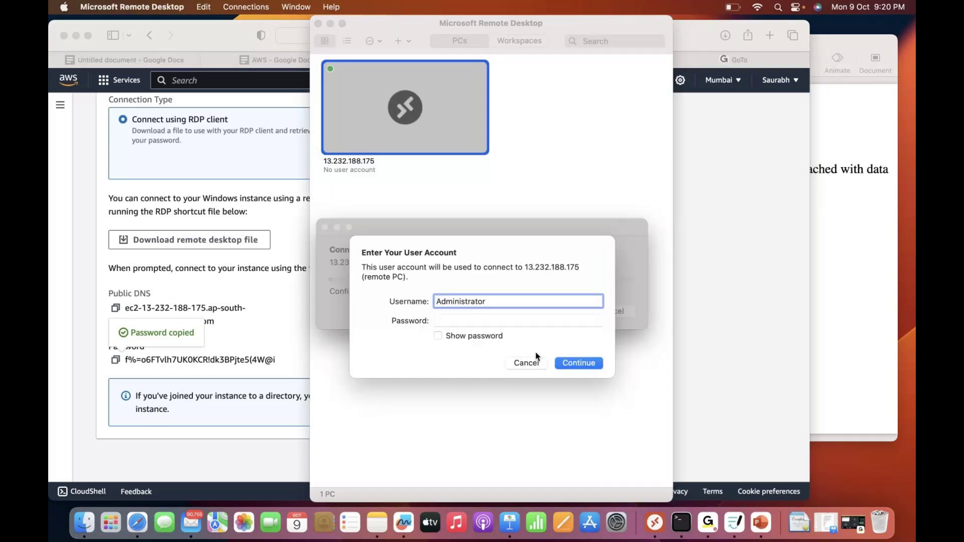
left_click(577, 363)
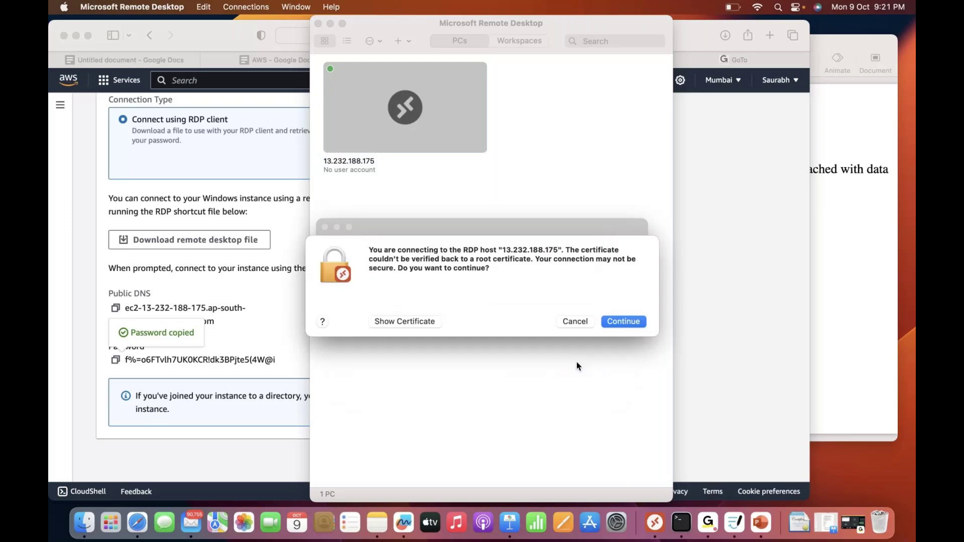
left_click(615, 323)
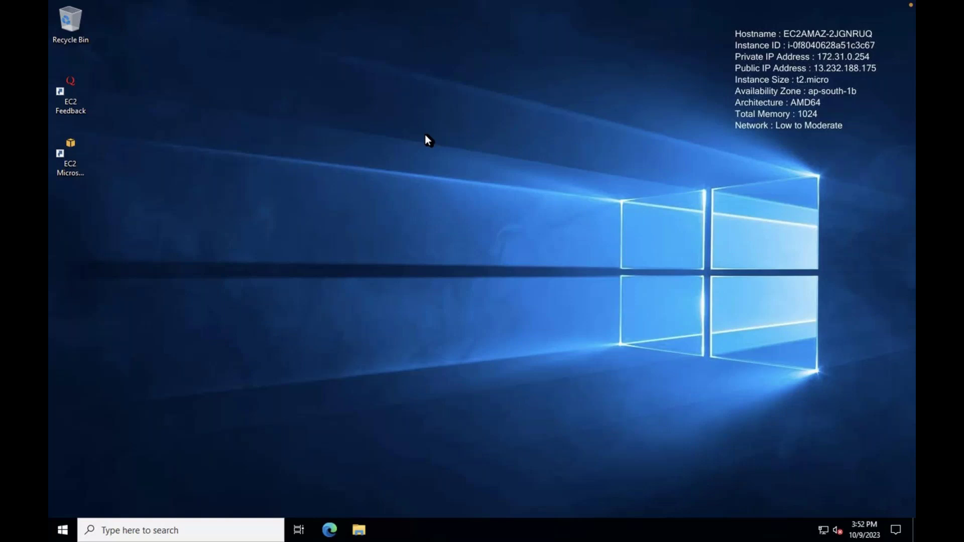
Search the Windows taskbar for 'serv' to list Services and Server Manager
left_click(186, 530)
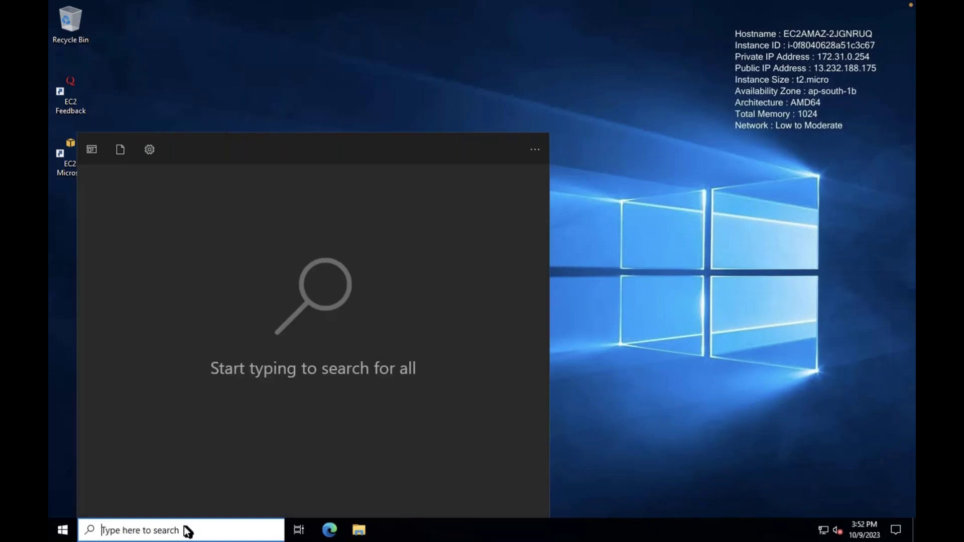
type("serv")
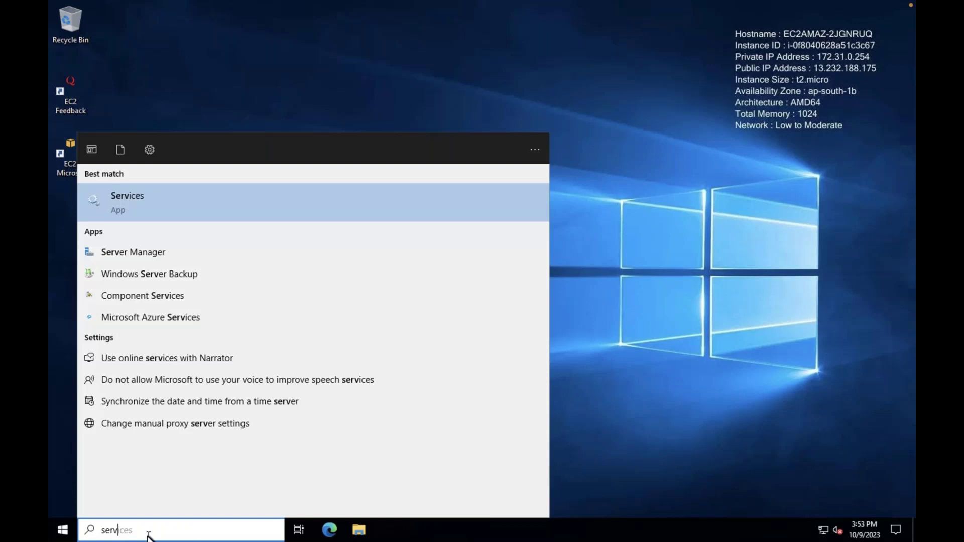
Launch Server Manager, dismiss the Azure Arc message, and refresh the dashboard
left_click(139, 253)
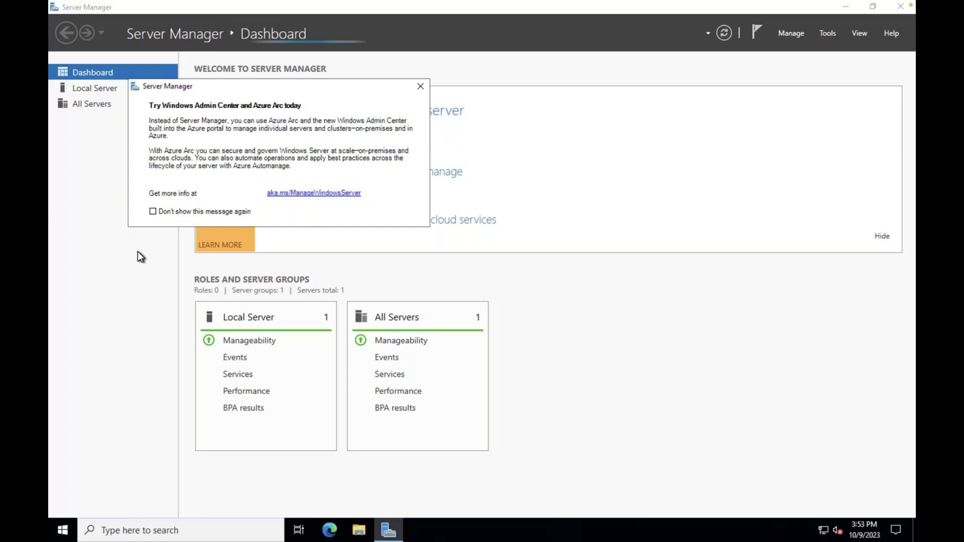
left_click(421, 87)
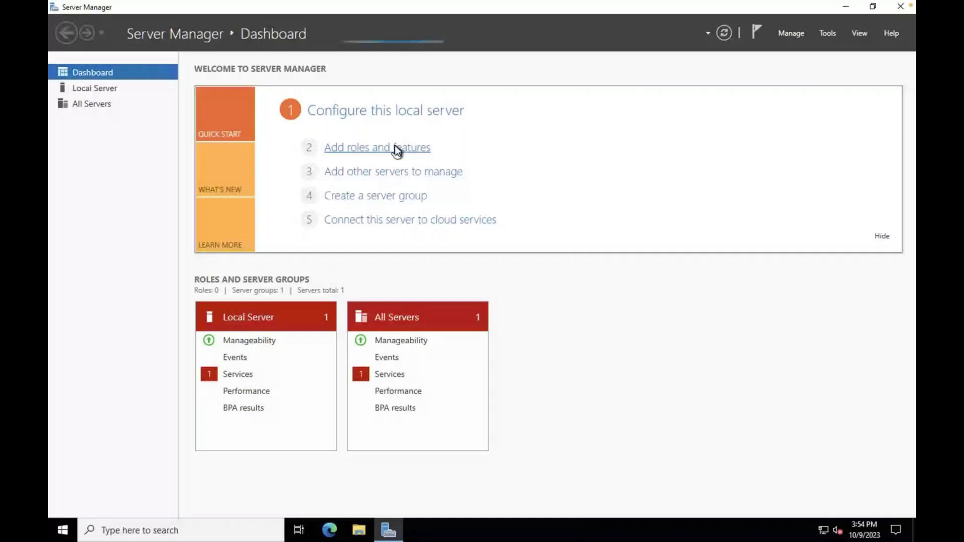
left_click(726, 30)
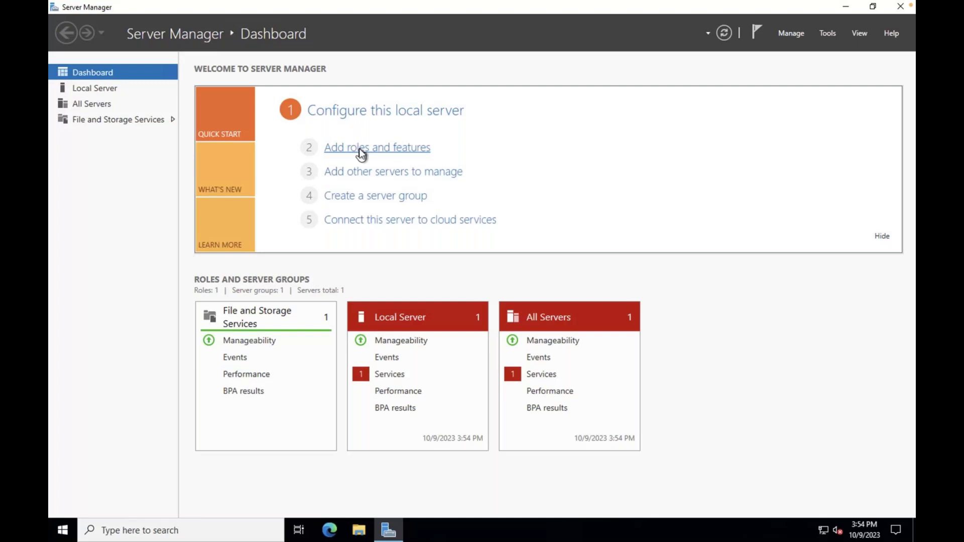
Run a role-based install on this server, selecting Web Server (IIS) with its management tools
left_click(360, 150)
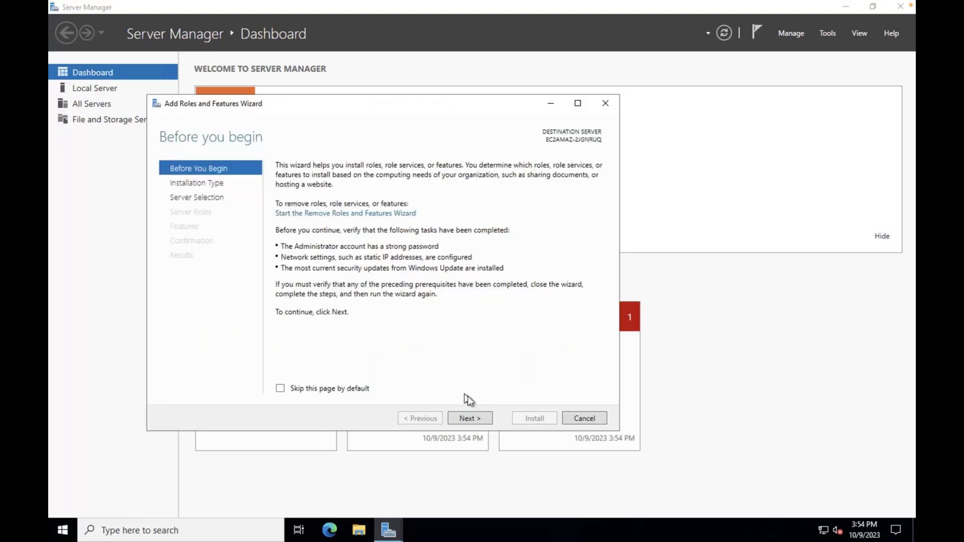
left_click(470, 418)
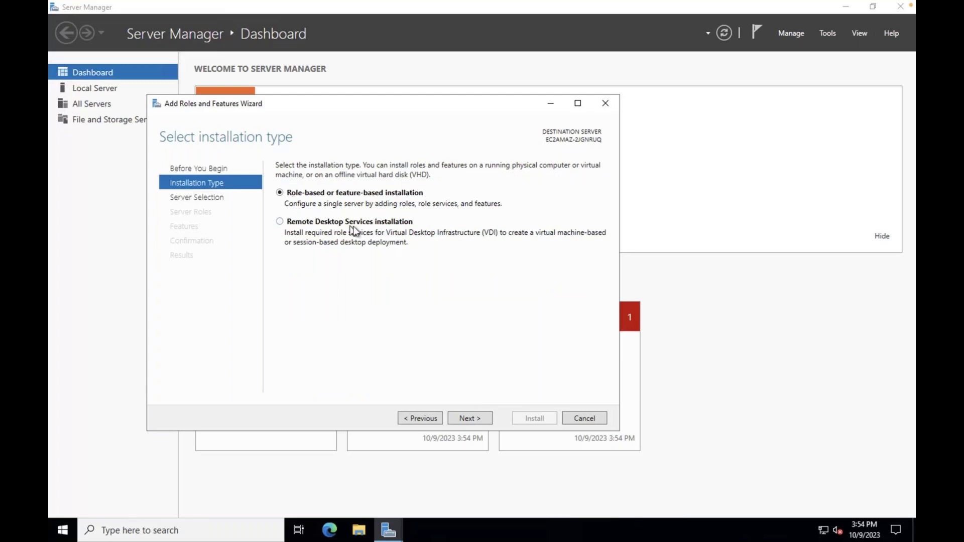
left_click(469, 419)
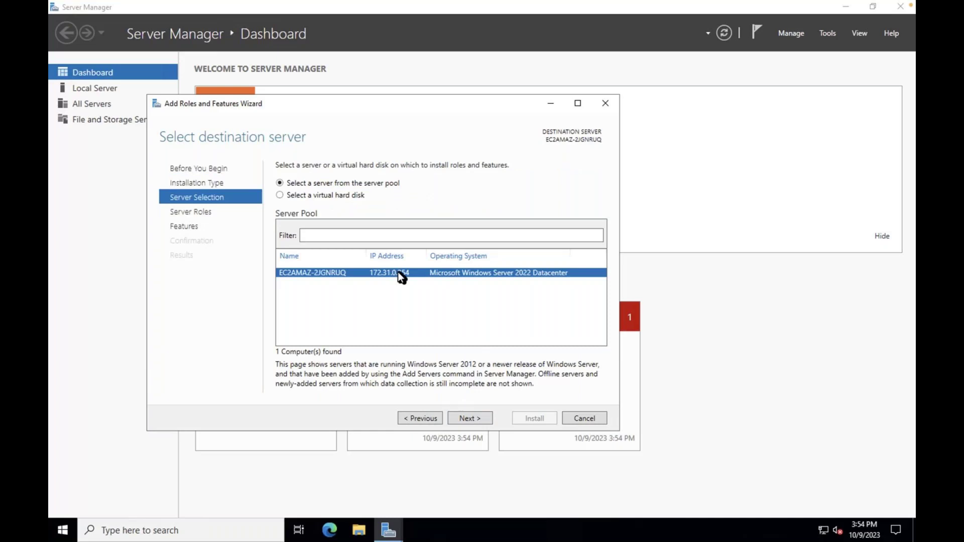
key("Return")
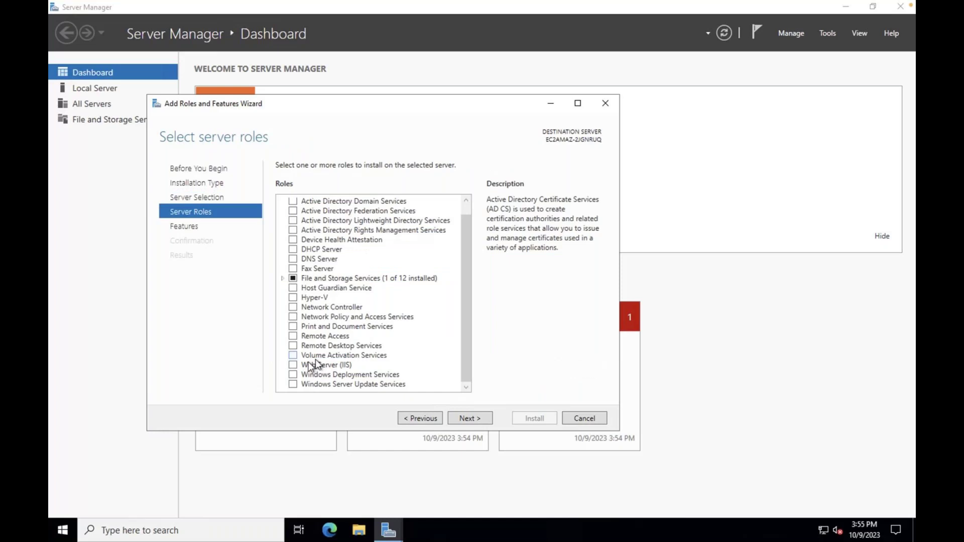
left_click(293, 365)
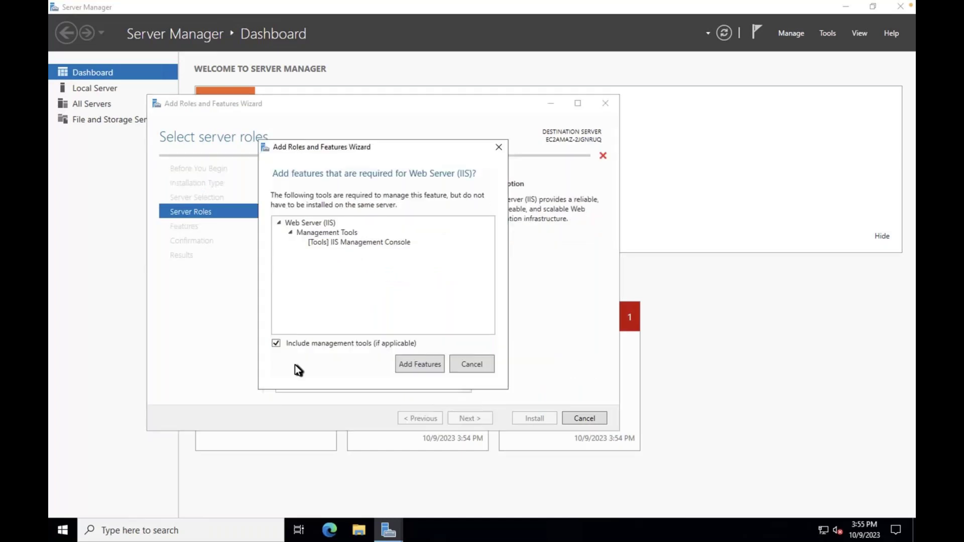
left_click(422, 366)
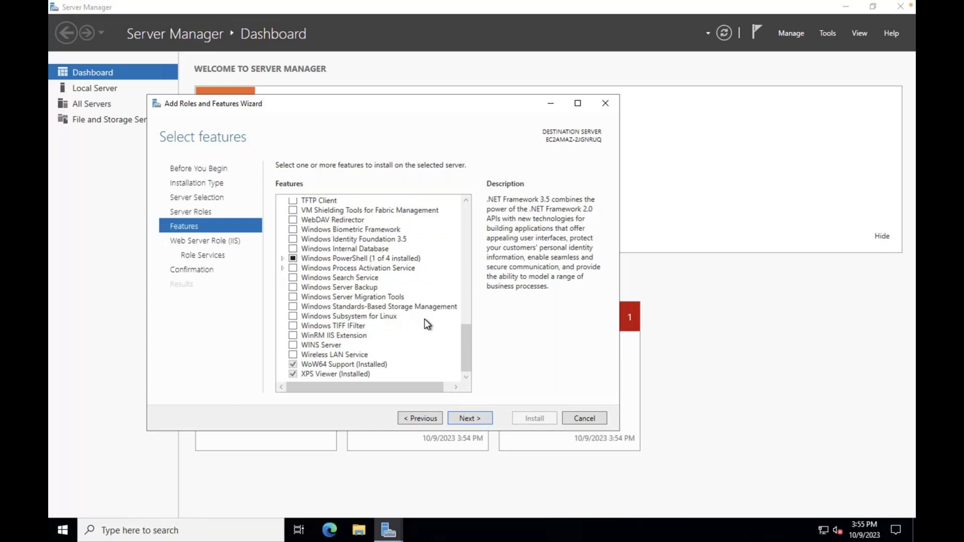
Keep the default features and IIS role services, then install Web Server (IIS)
double_click(478, 416)
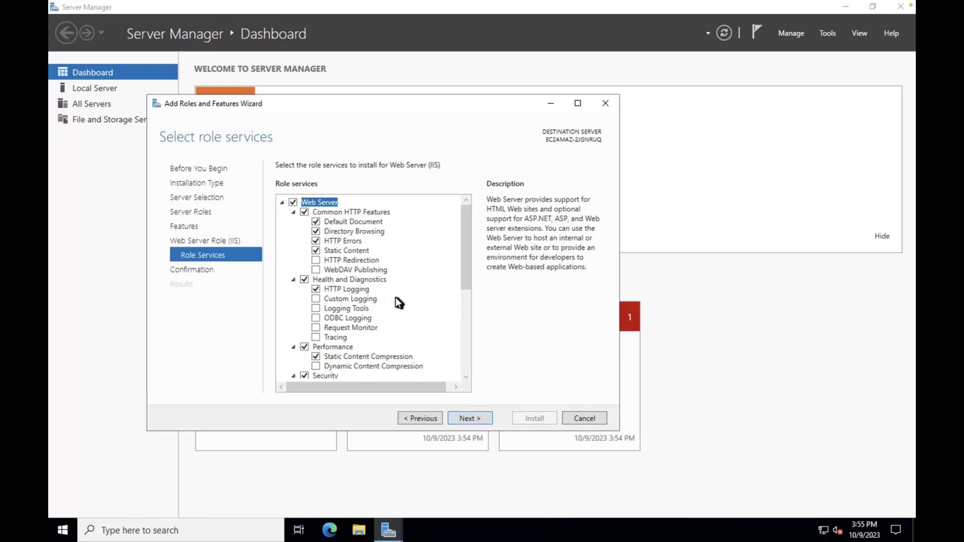
left_click(472, 419)
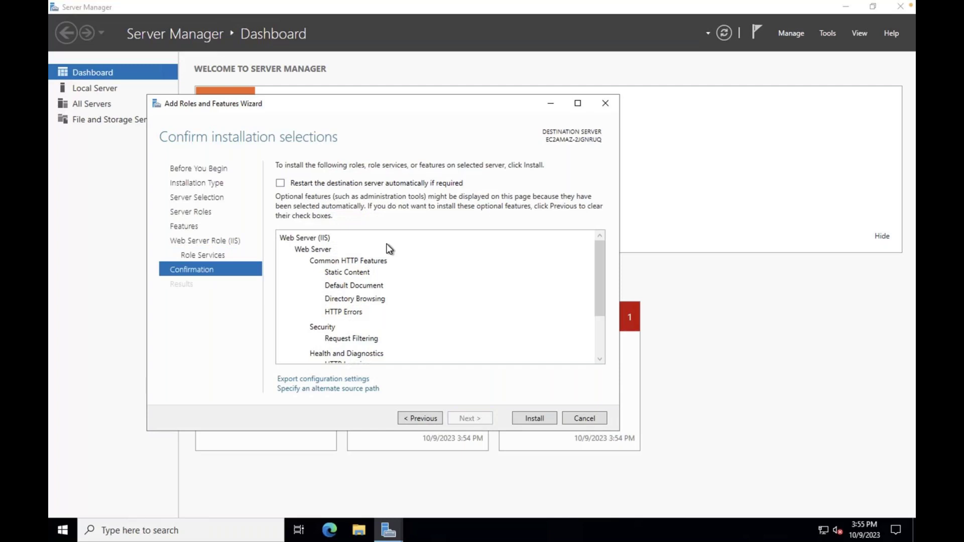
left_click(527, 421)
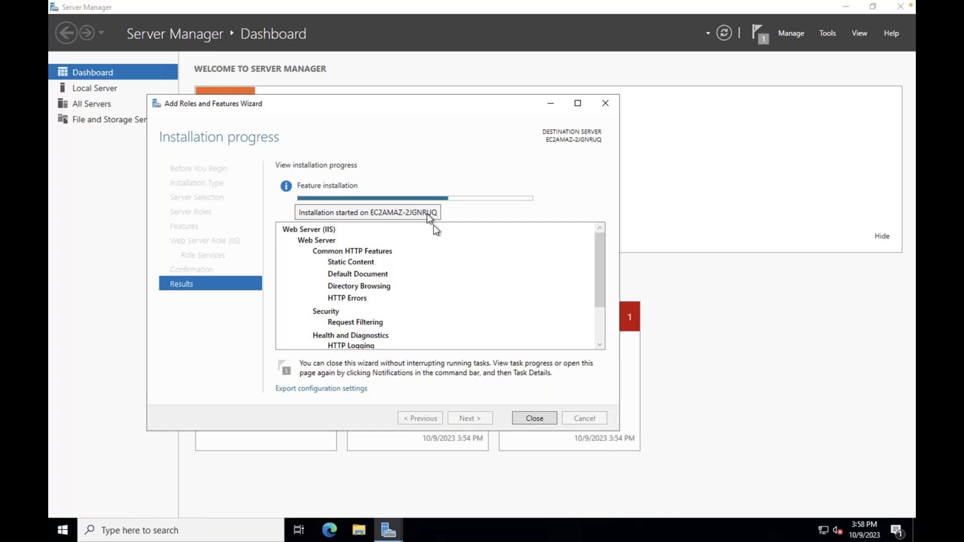
Close the Add Roles and Features Wizard once installation succeeds
left_click(533, 423)
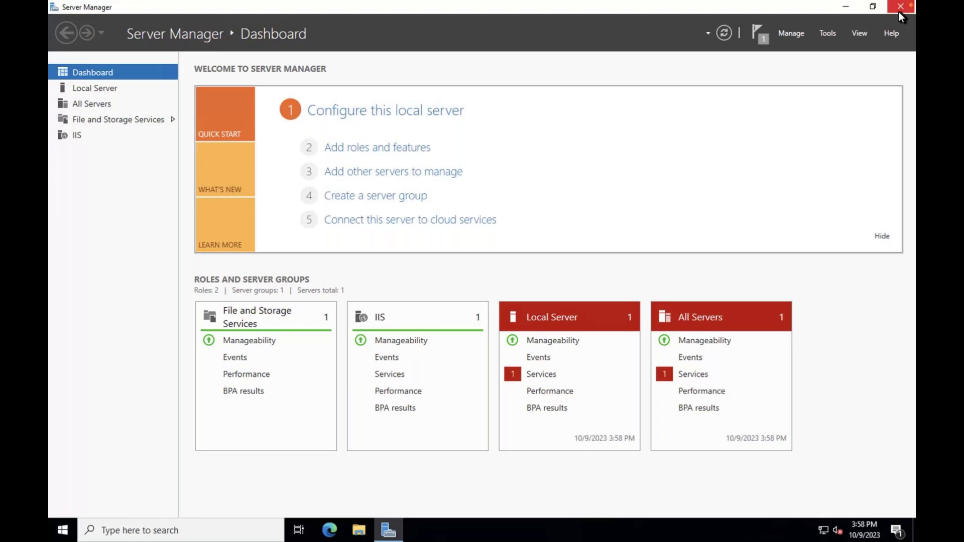
Close Server Manager and browse File Explorer to C:\inetpub\wwwroot
left_click(901, 7)
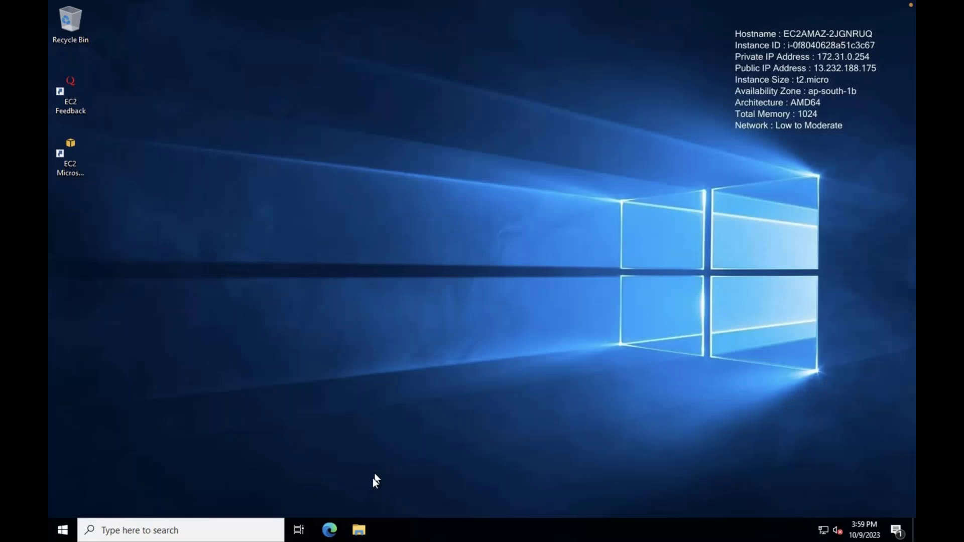
key("super+e")
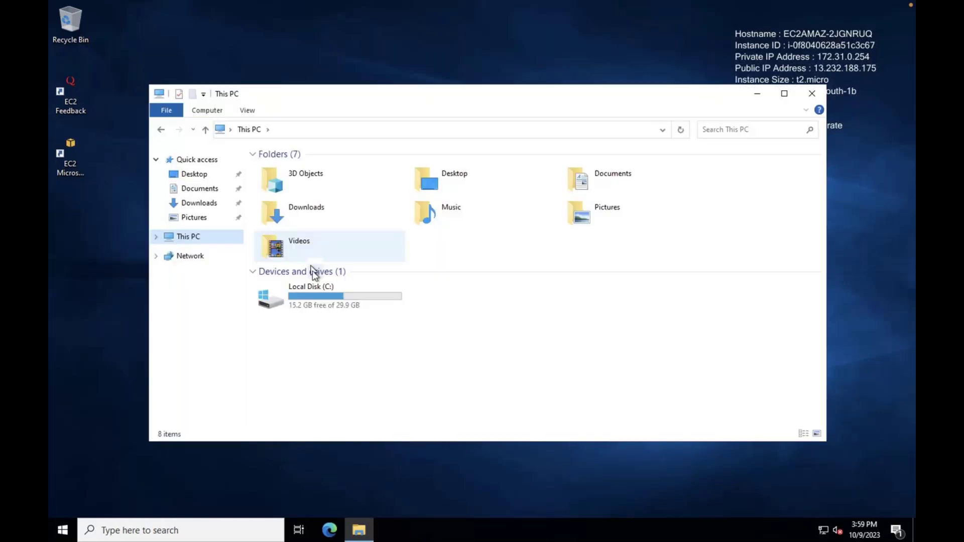
double_click(313, 291)
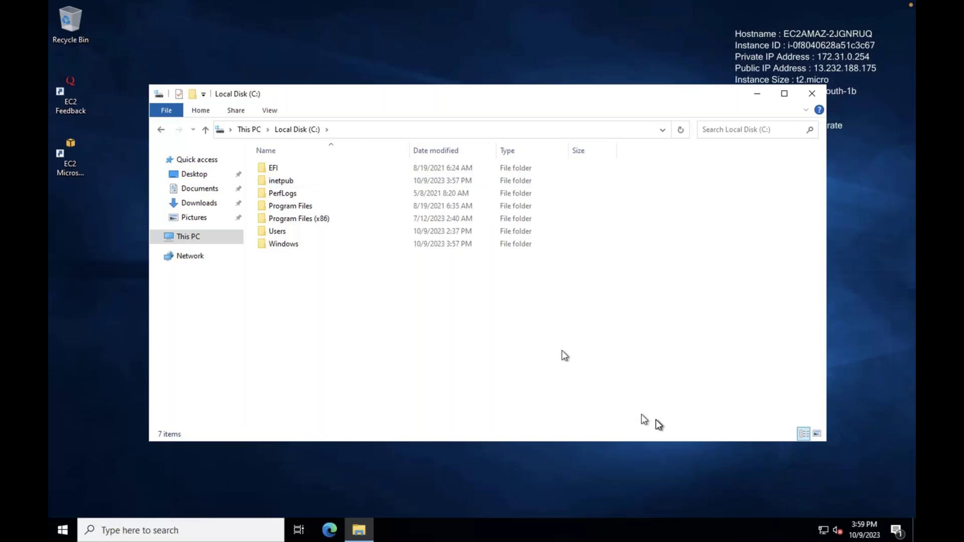
double_click(280, 180)
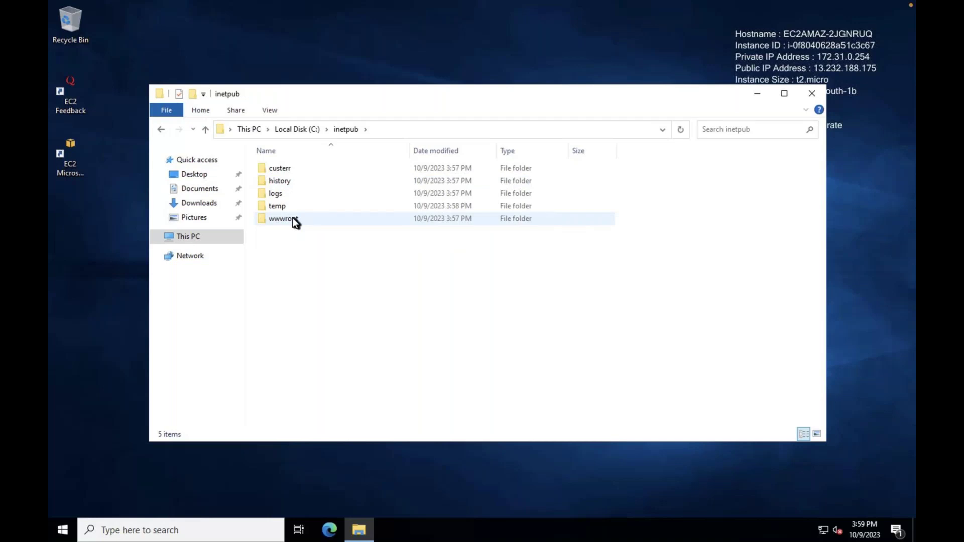
double_click(294, 222)
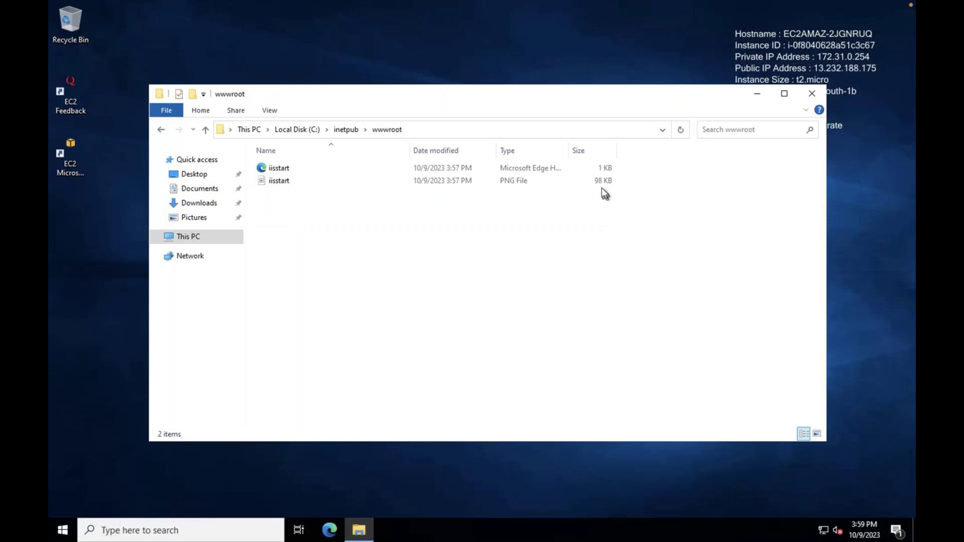
Delete the iisstart image and iisstart HTML files from wwwroot
right_click(413, 181)
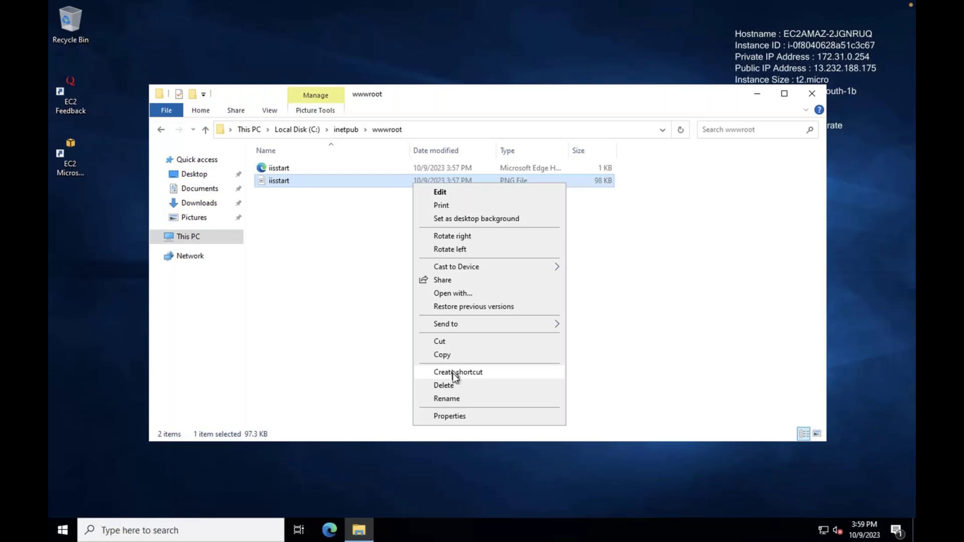
left_click(444, 385)
right_click(335, 169)
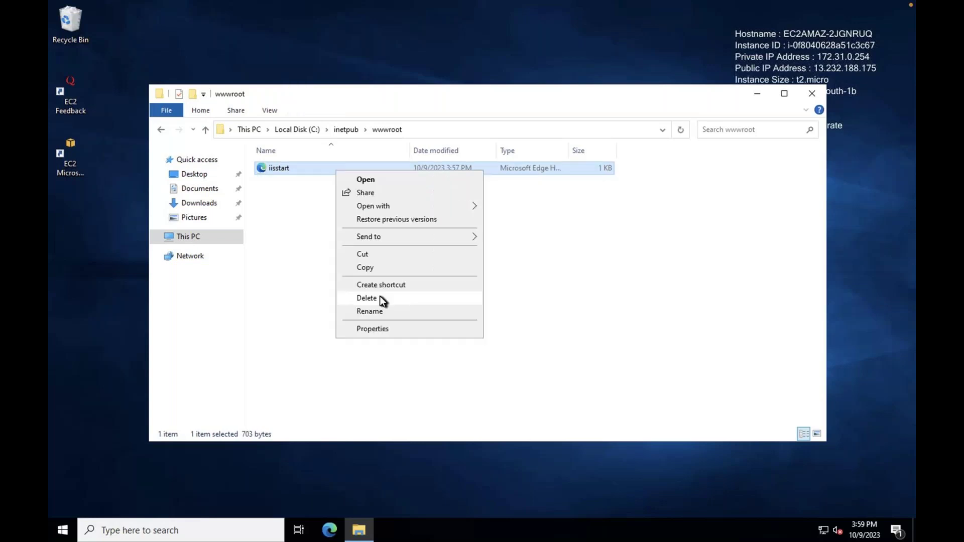
left_click(380, 298)
Create a new folder in wwwroot by mistake, then delete it
right_click(346, 222)
mouse_move(452, 366)
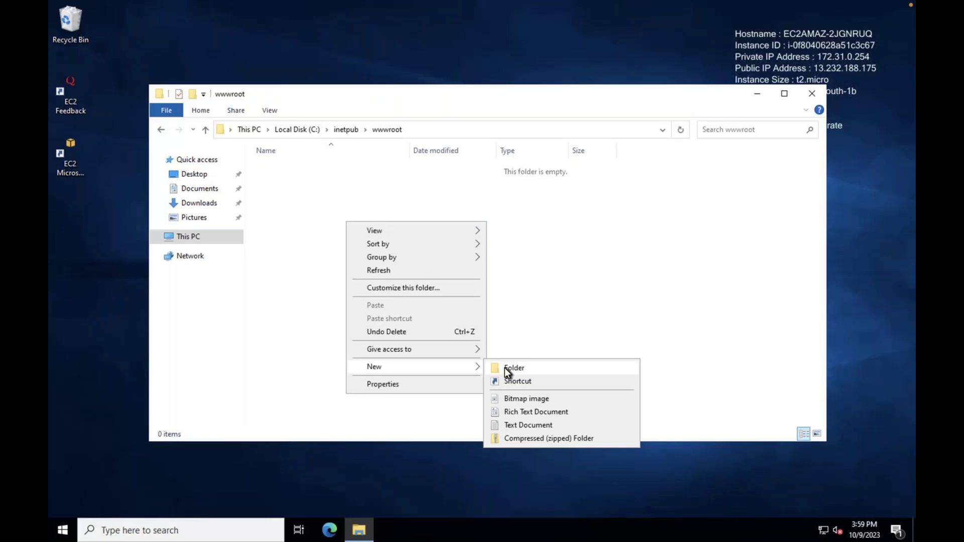
left_click(504, 368)
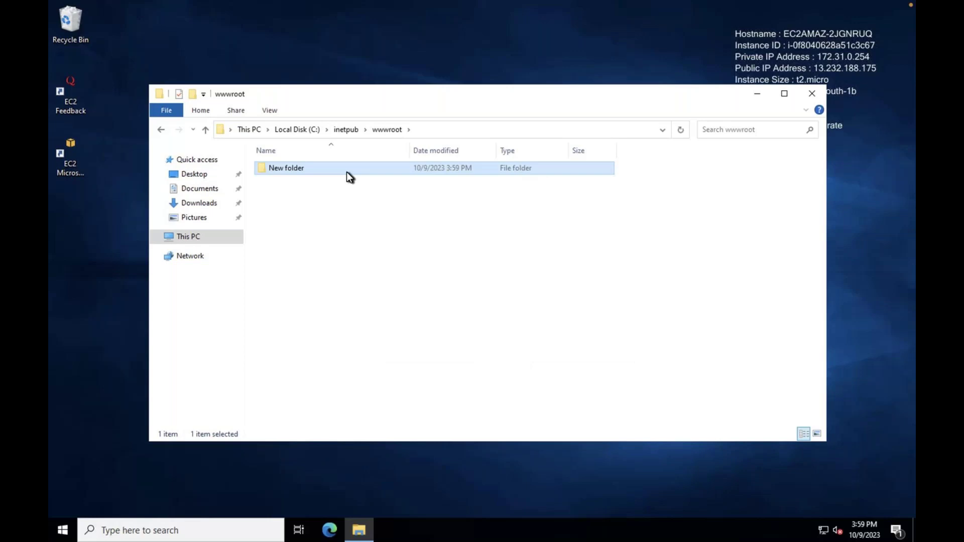
right_click(350, 169)
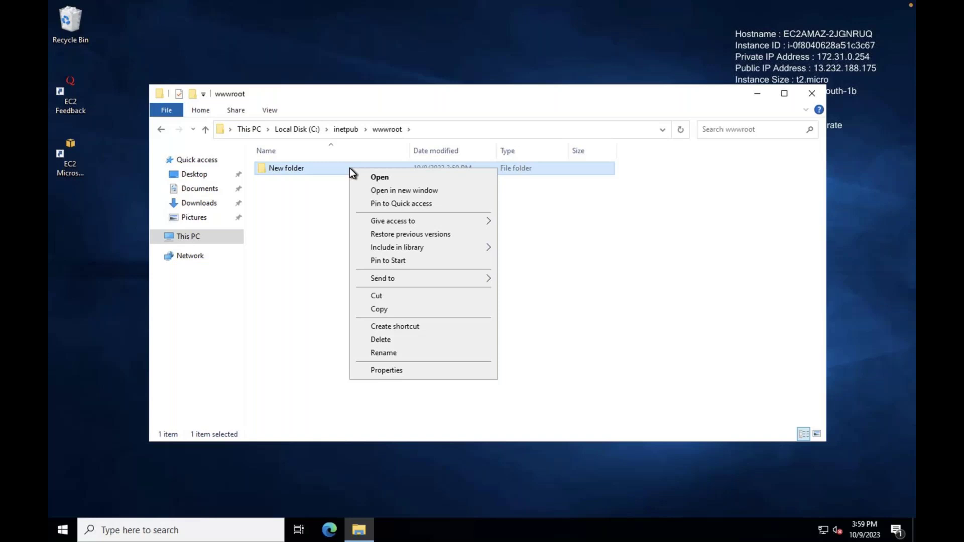
left_click(380, 339)
Create a New Text Document in wwwroot and open it in Notepad
right_click(352, 226)
mouse_move(469, 375)
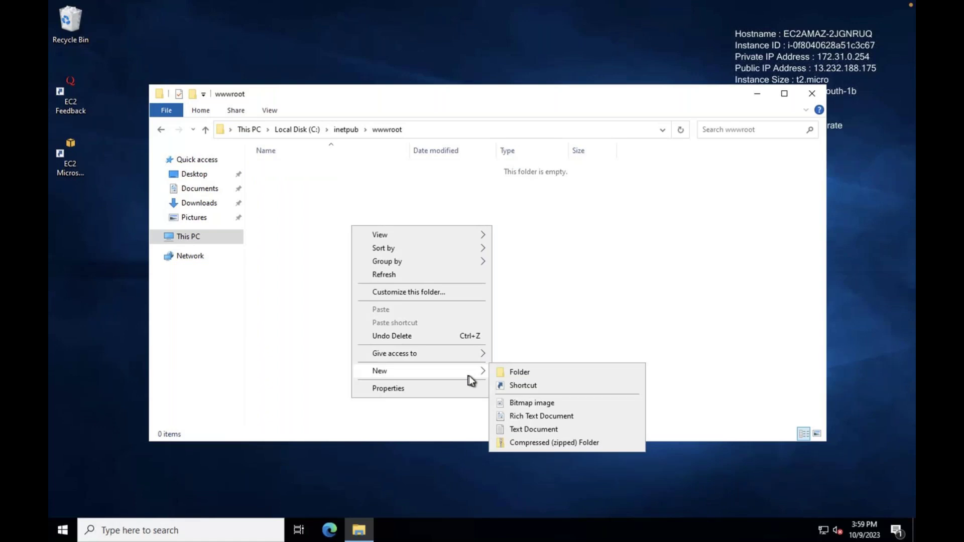
left_click(533, 429)
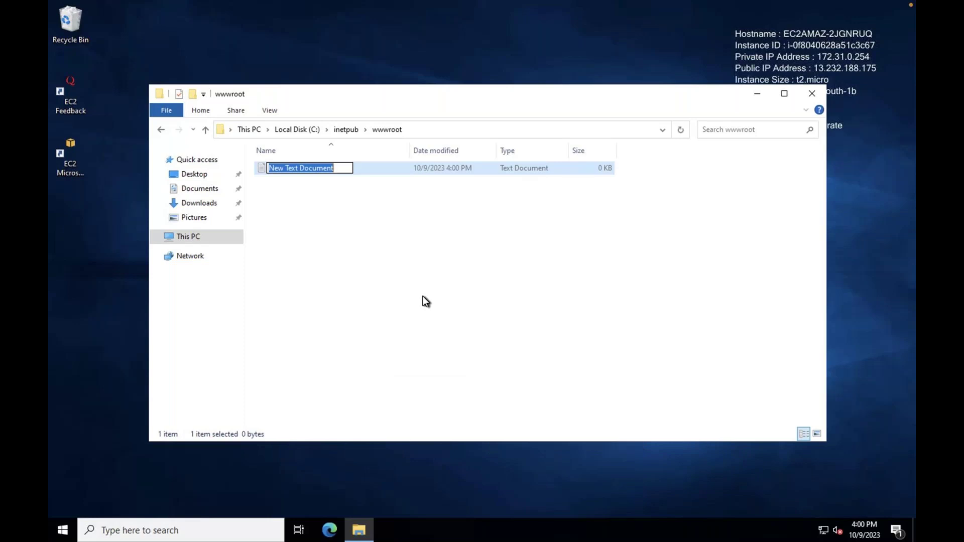
double_click(320, 172)
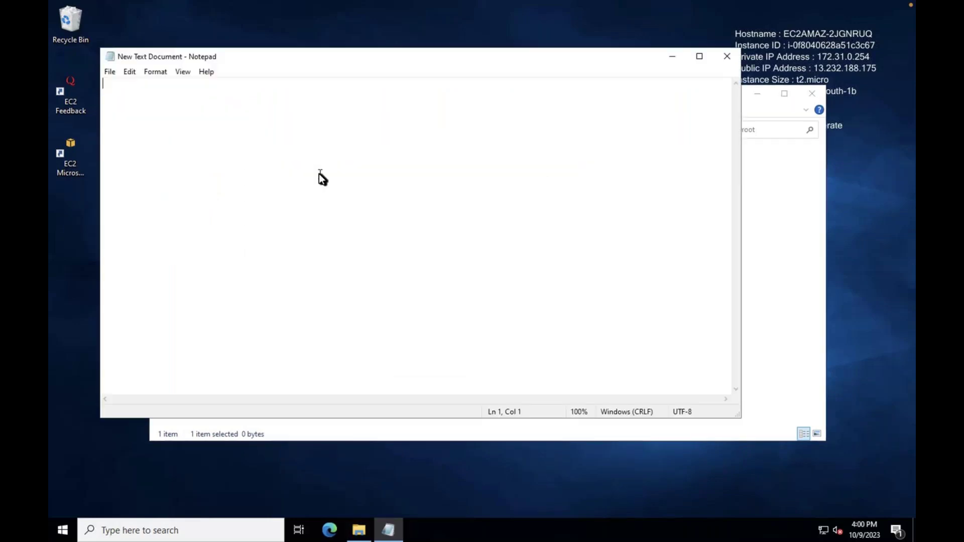
Type the greeting 'Hi, This is [author's name]. This is my first web page.' in Notepad
type("Hi,")
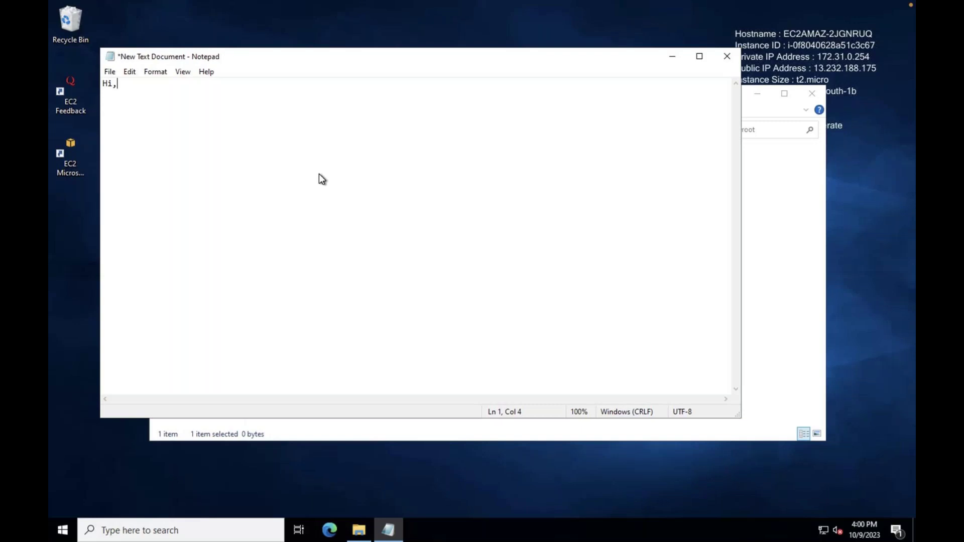
type(" This is Shivam")
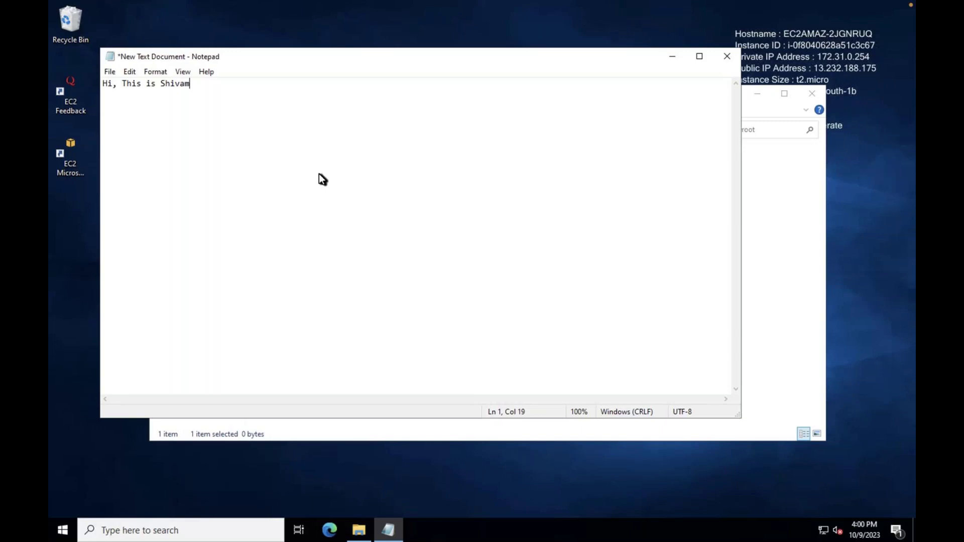
type(". This is my first we")
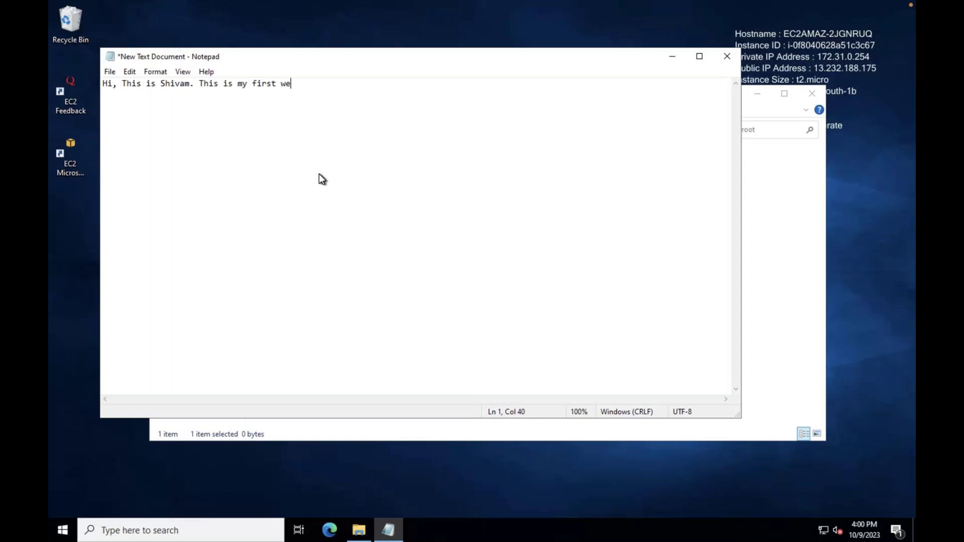
type("b page.")
Save the greeting as index.html in wwwroot with type All Files, then close Notepad
left_click(109, 72)
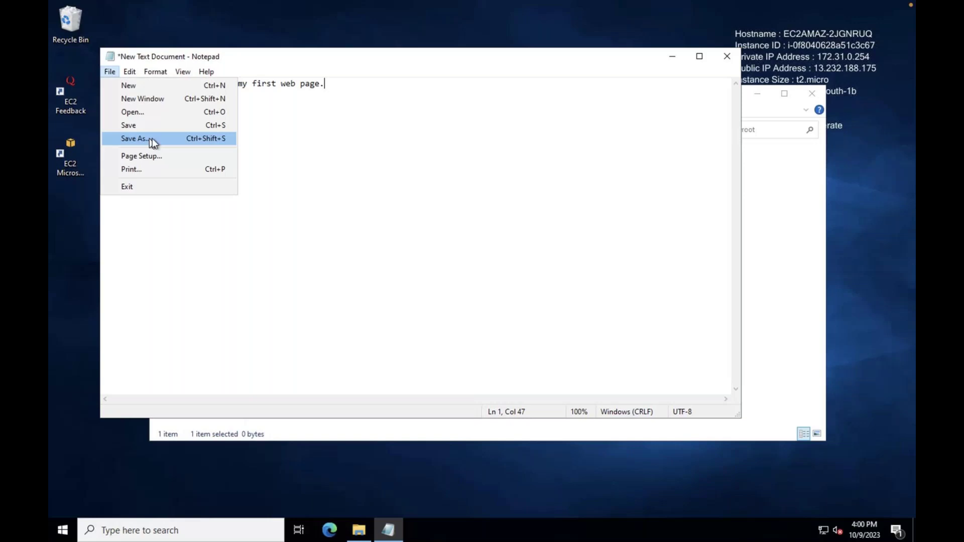
left_click(153, 138)
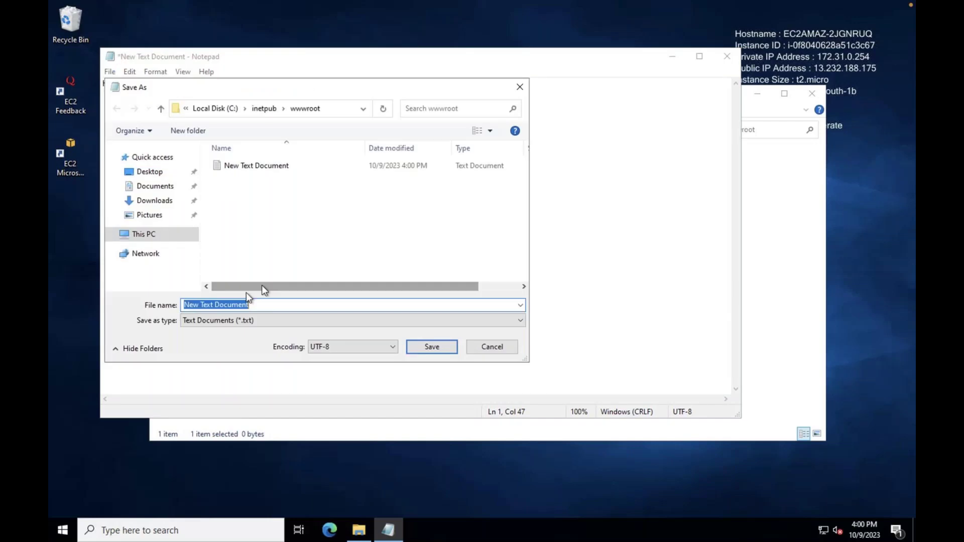
type("index.html")
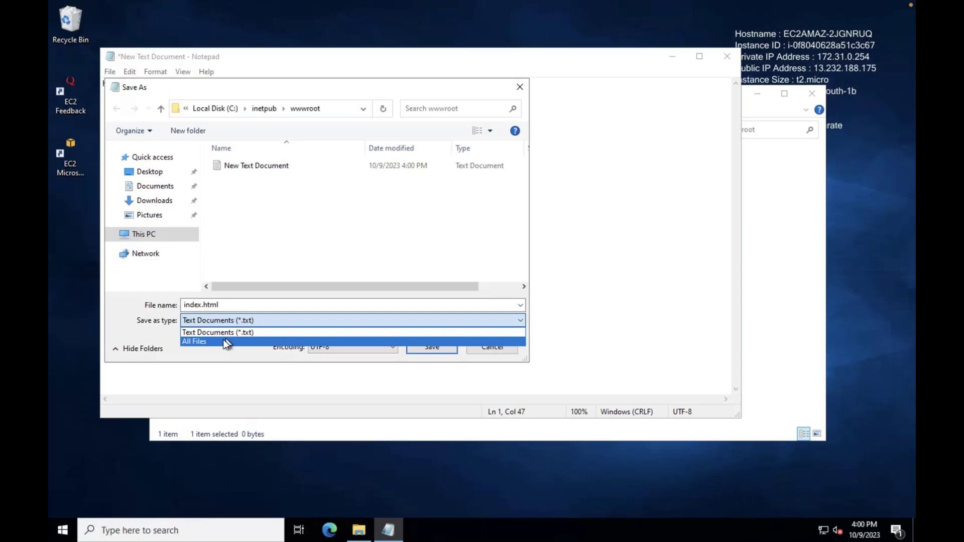
left_click(227, 342)
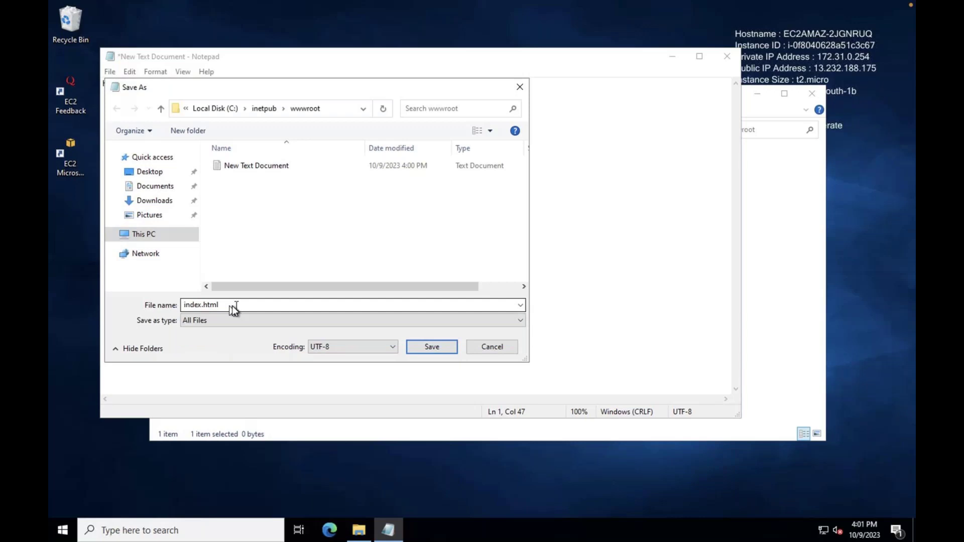
left_click(417, 347)
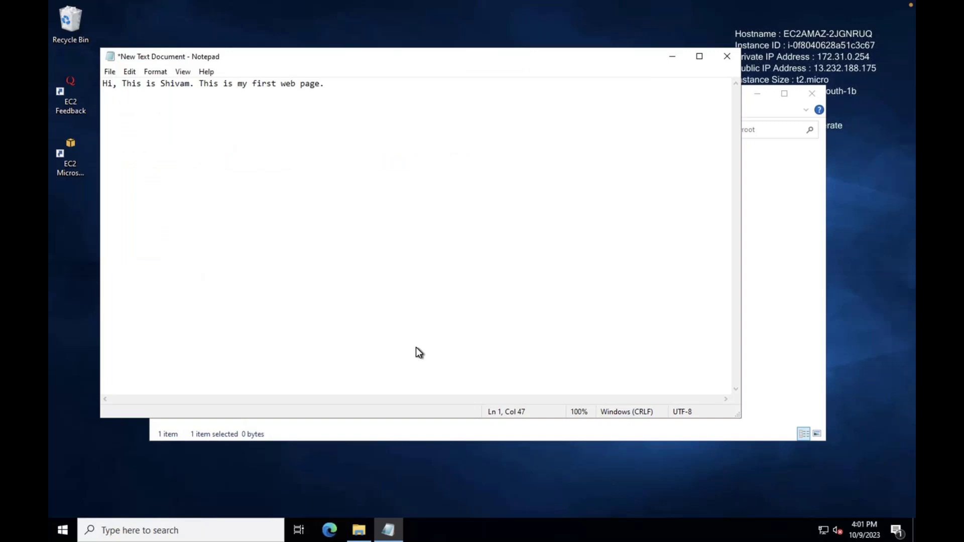
left_click(731, 59)
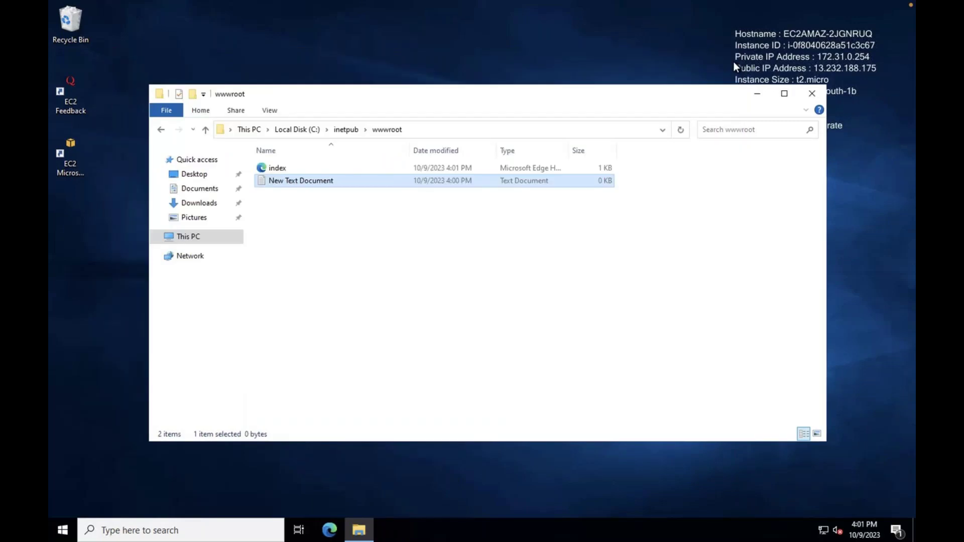
Maximize the wwwroot window and delete the leftover New Text Document
left_click(784, 93)
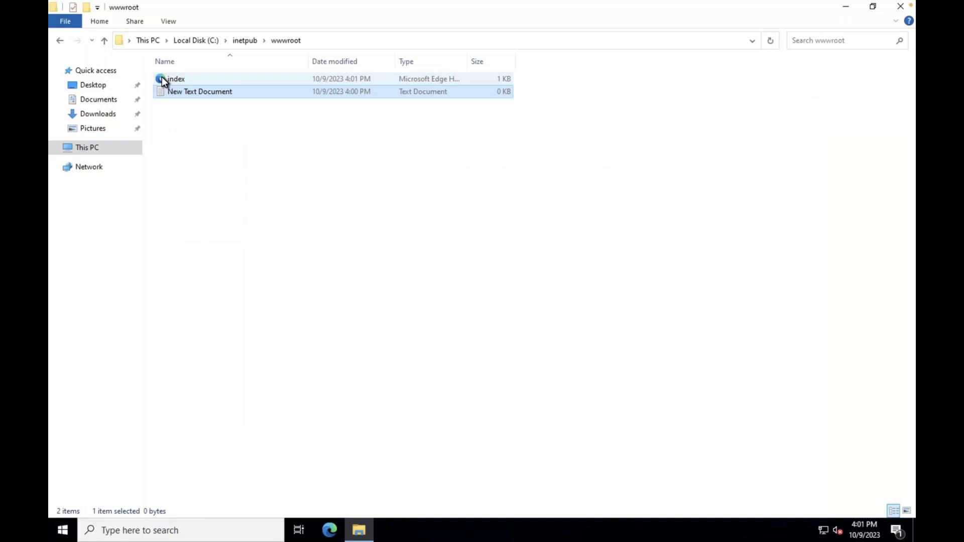
left_click(203, 99)
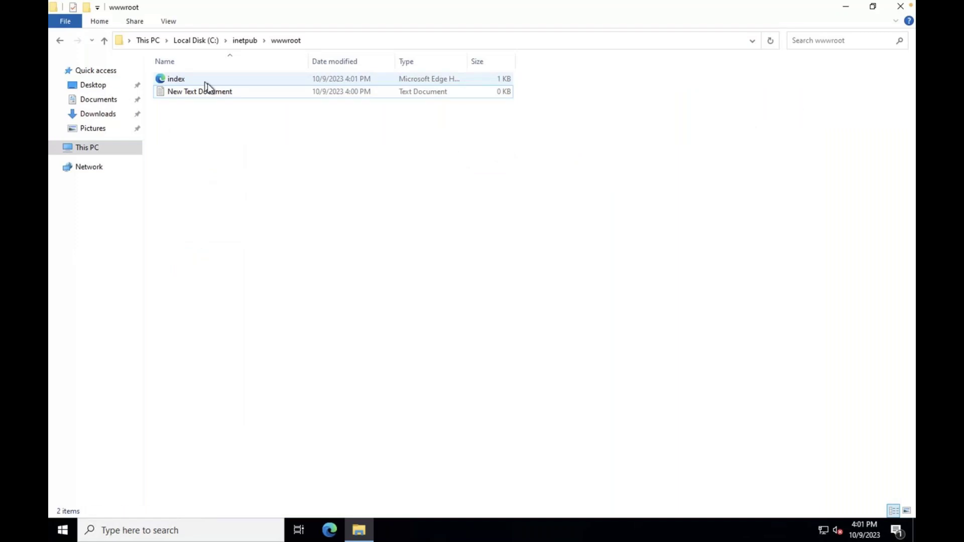
right_click(207, 91)
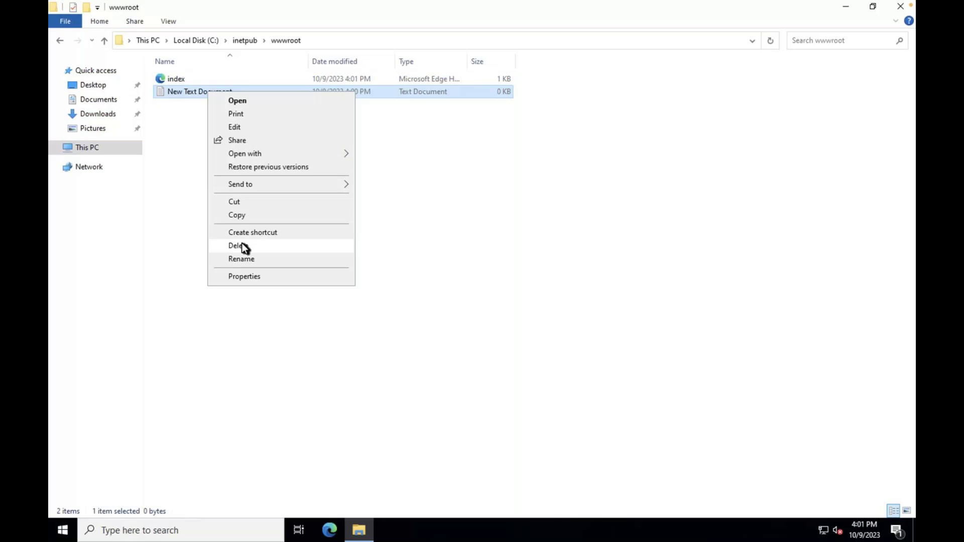
left_click(242, 246)
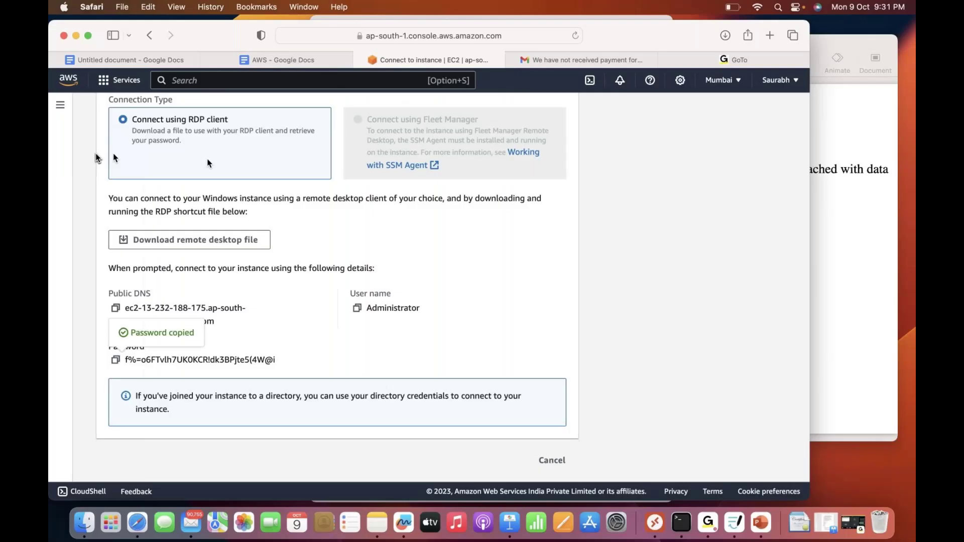
scroll(140, 130, "up", 5)
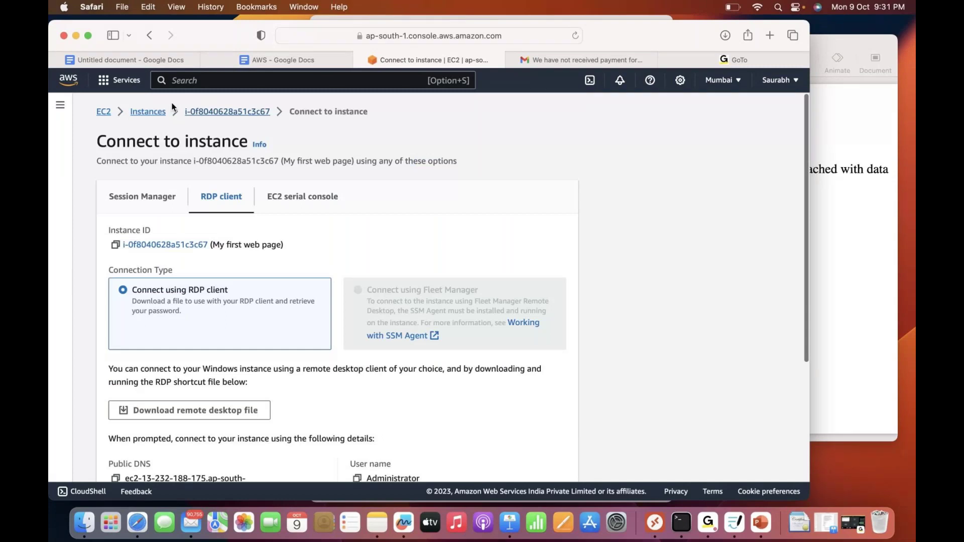
Copy the instance's public IPv4 address and load 13.232.188.175 in another Safari tab
left_click(227, 111)
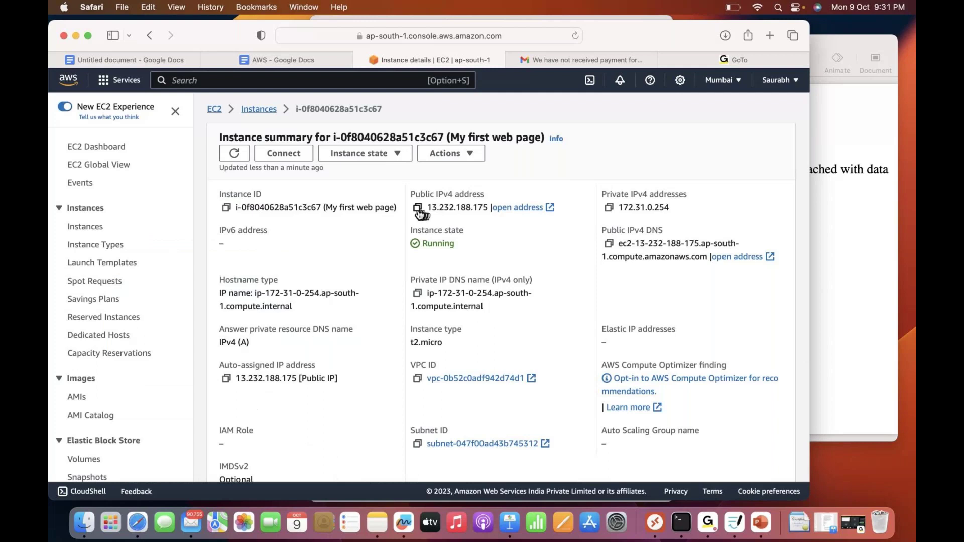
left_click(417, 208)
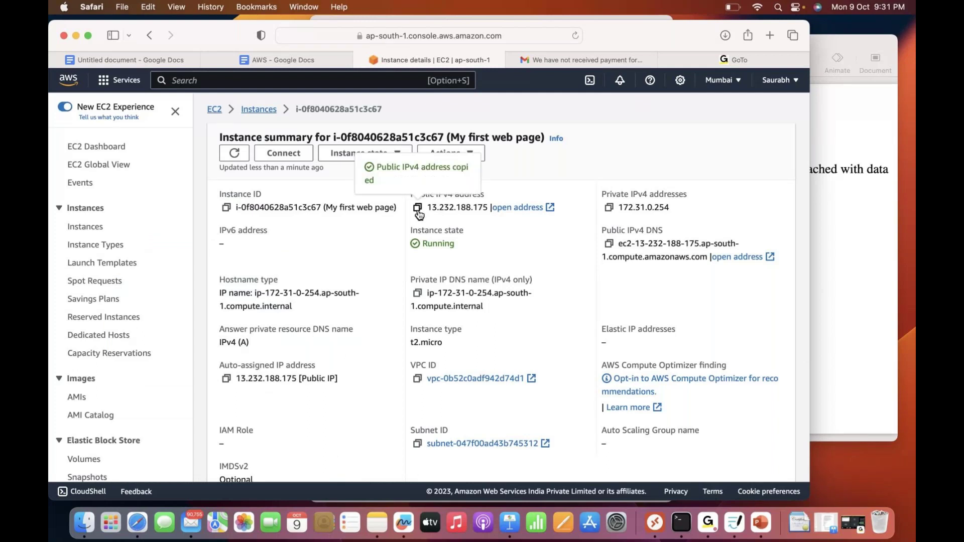
key("super+5")
left_click(476, 36)
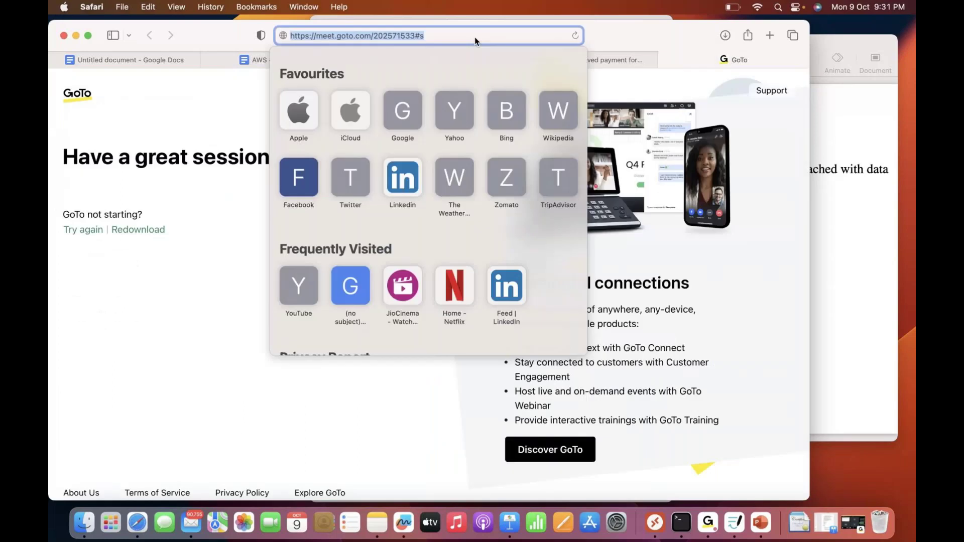
key("super+v")
key("Return")
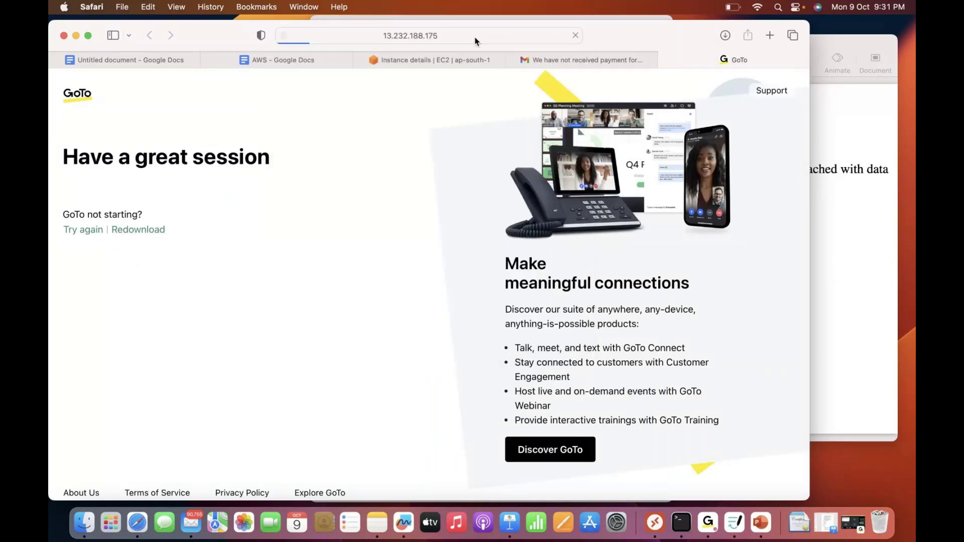
Leave full-screen Safari and return to the Instance details | EC2 tab
left_click(88, 36)
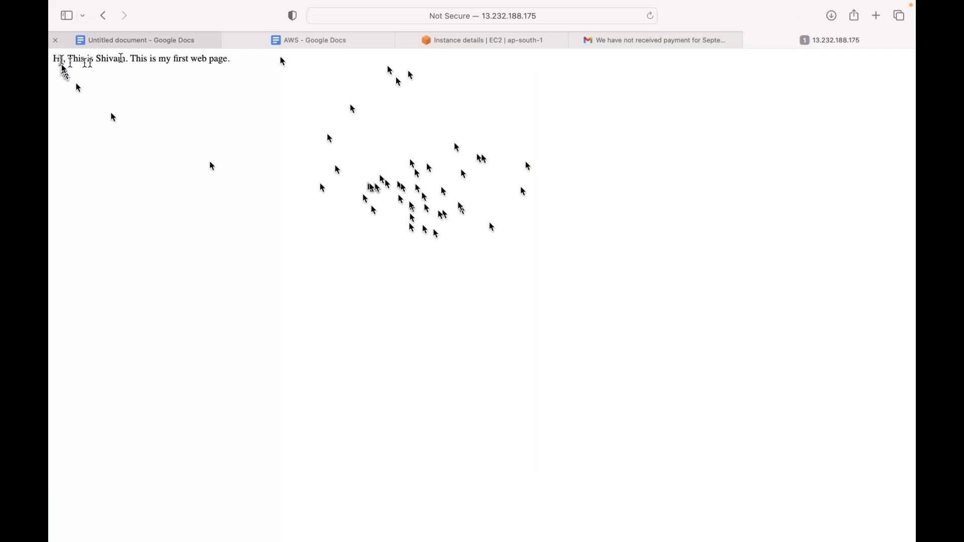
left_click(553, 19)
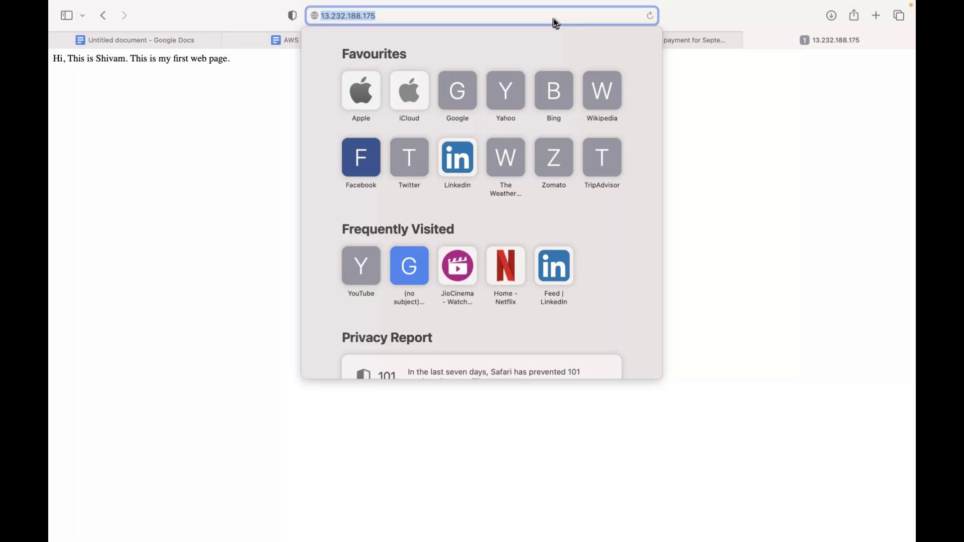
key("super+Tab")
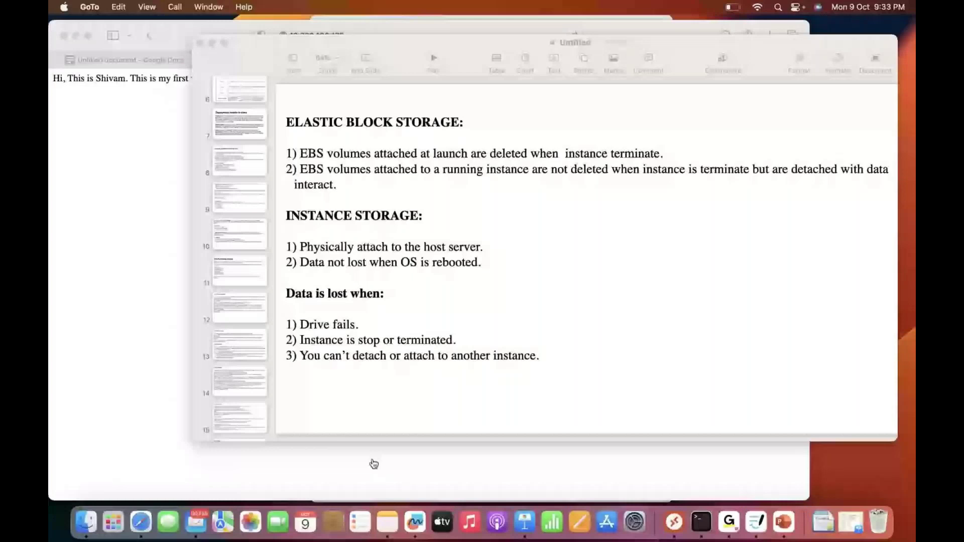
left_click(374, 464)
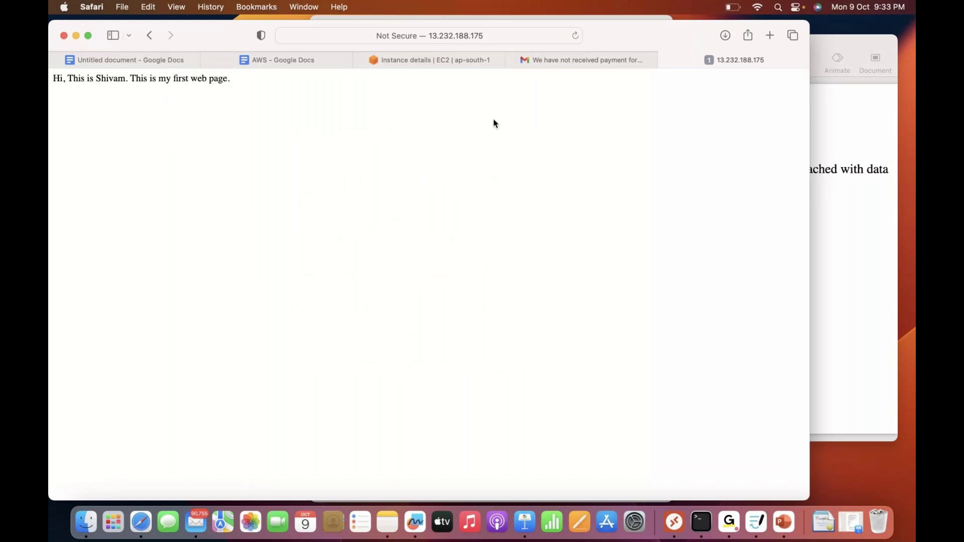
left_click(430, 60)
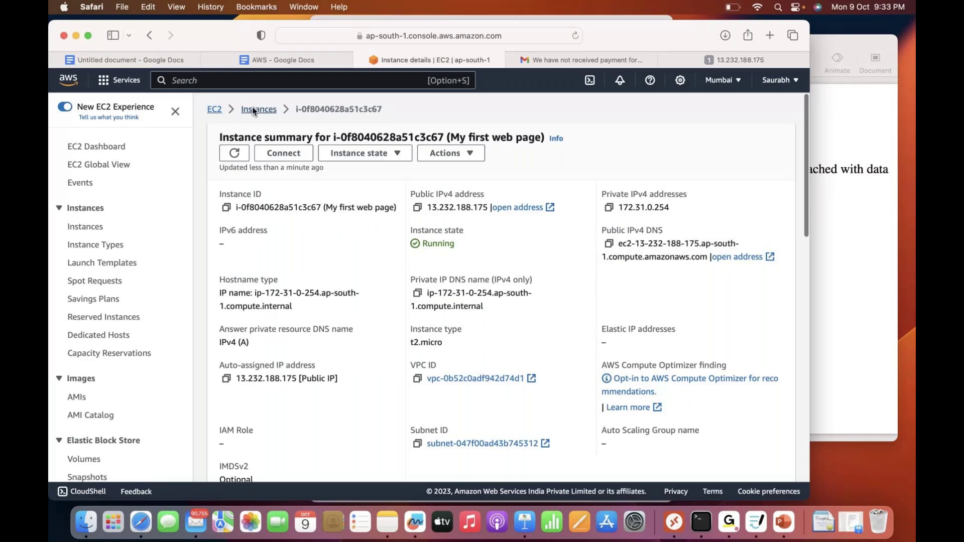
View the Instances list, revisit the 13.232.188.175 greeting tab, then switch to Keynote
left_click(254, 110)
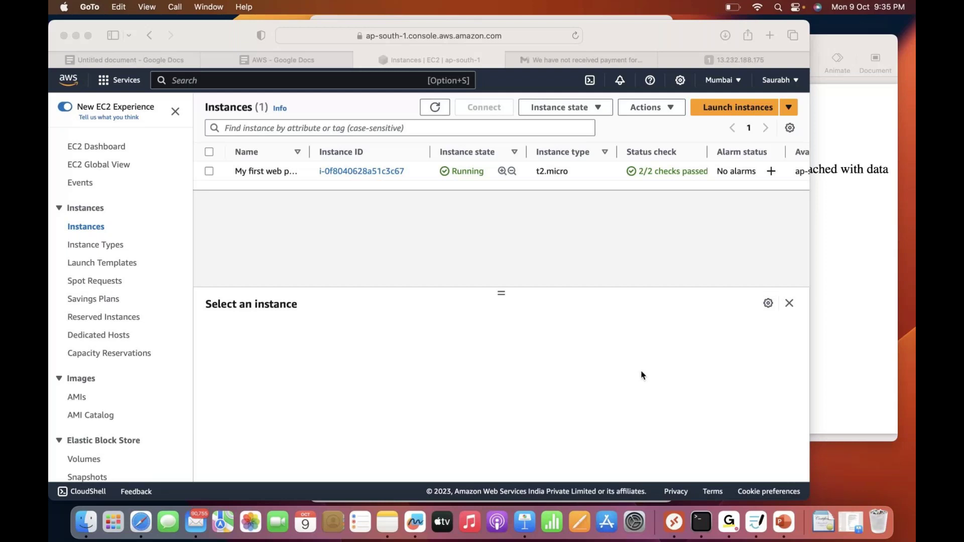
left_click(736, 61)
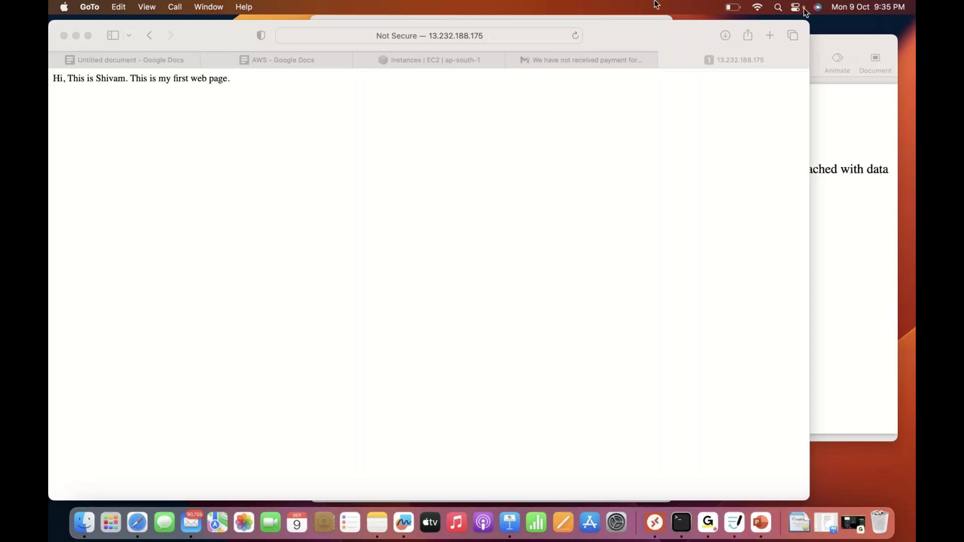
key("super+Tab")
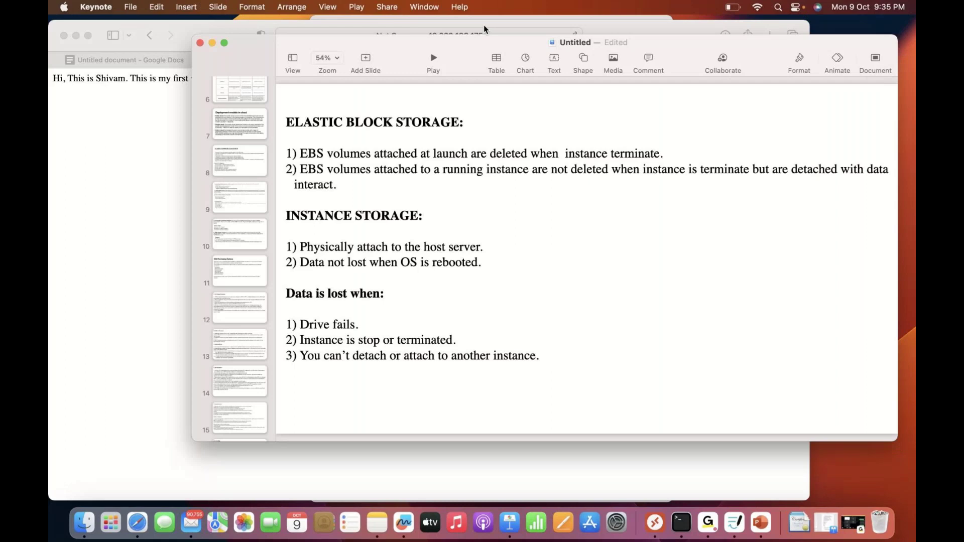
Bring the Remote Desktop session back full screen at This PC, dismissing the Start menu
left_click(484, 28)
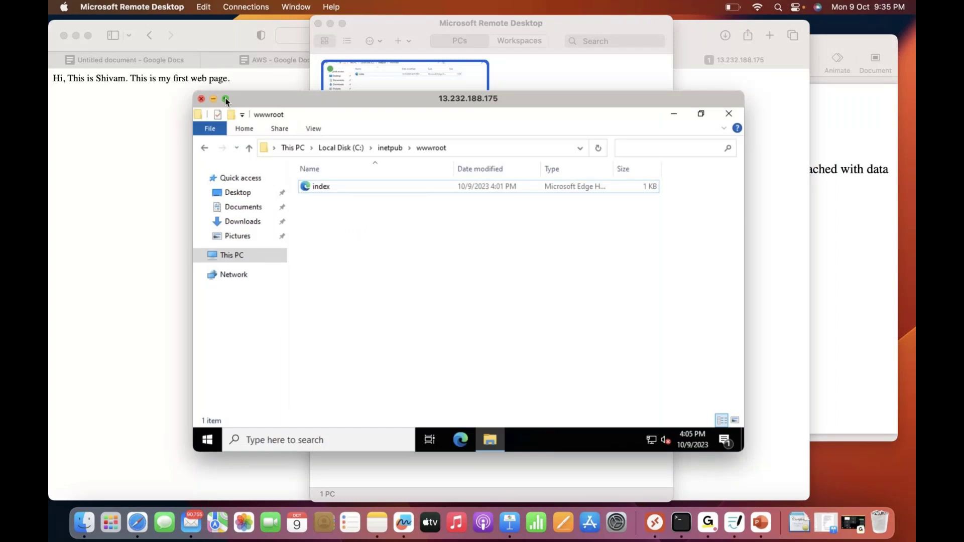
left_click(226, 99)
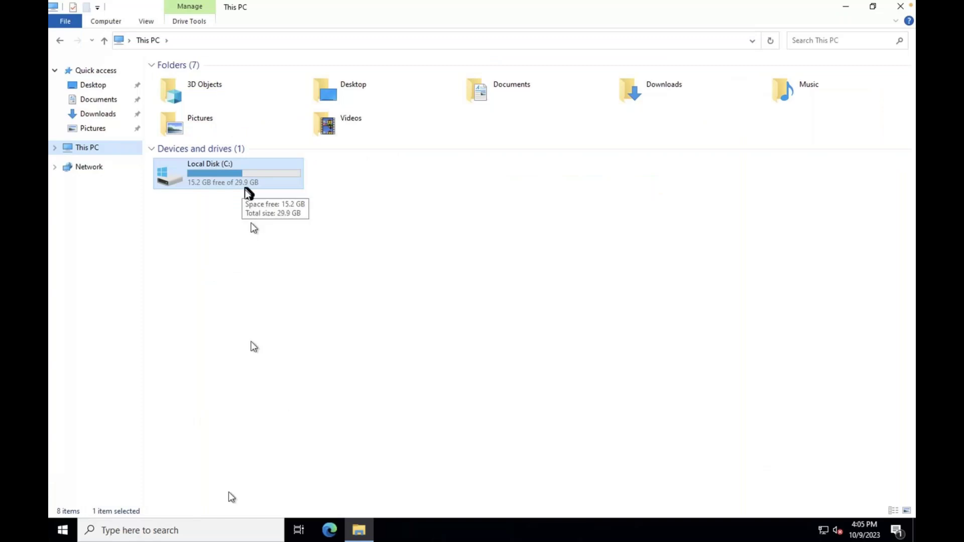
left_click(214, 531)
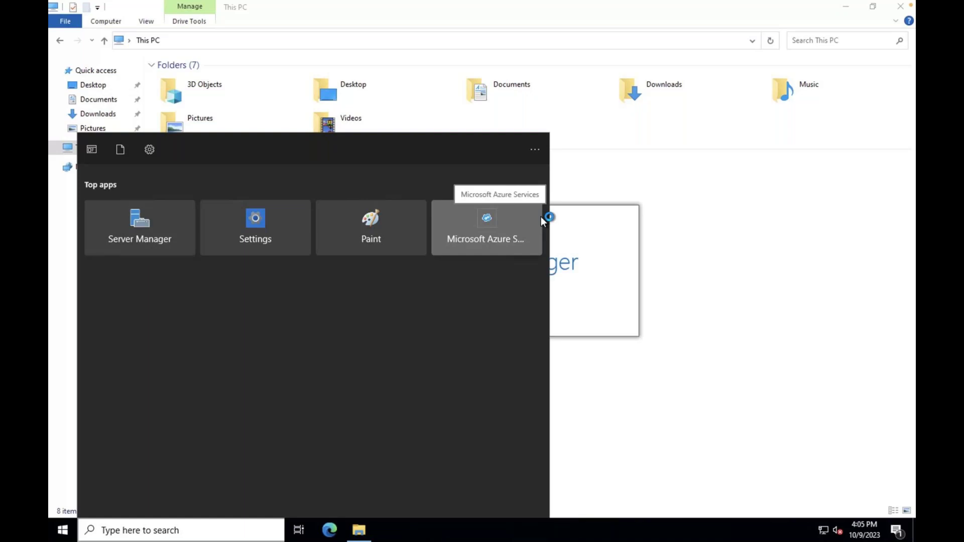
left_click(653, 251)
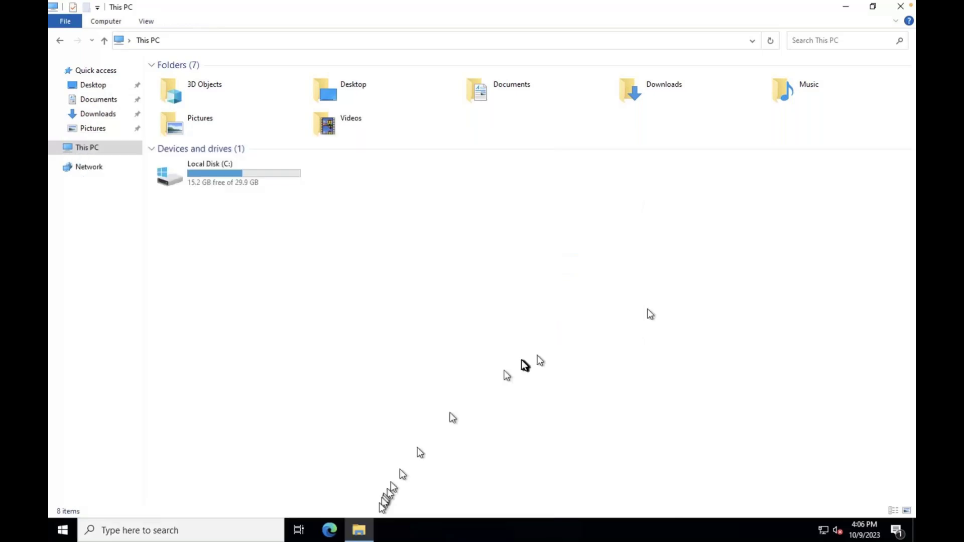
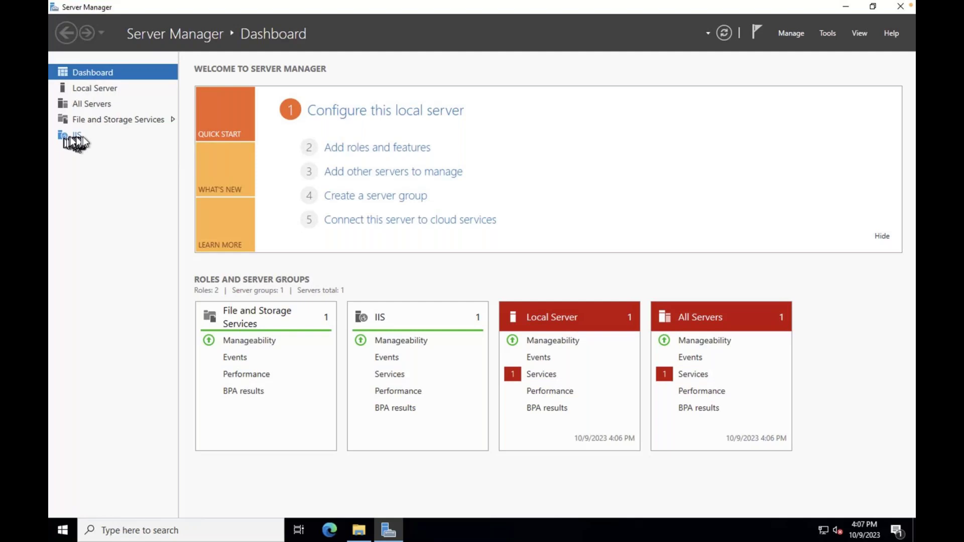
In File and Storage Services, bring the offline 8 GB disk 1 online
left_click(120, 120)
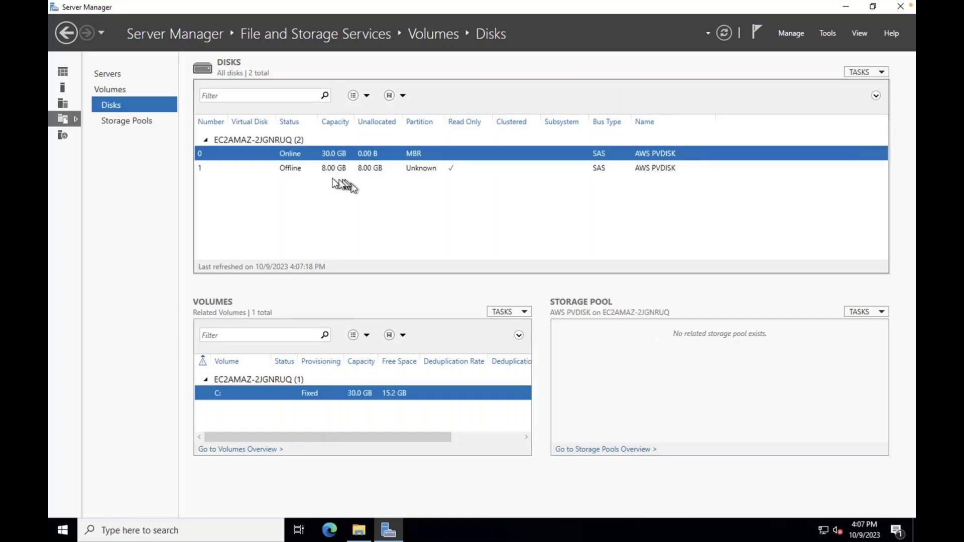
left_click(301, 169)
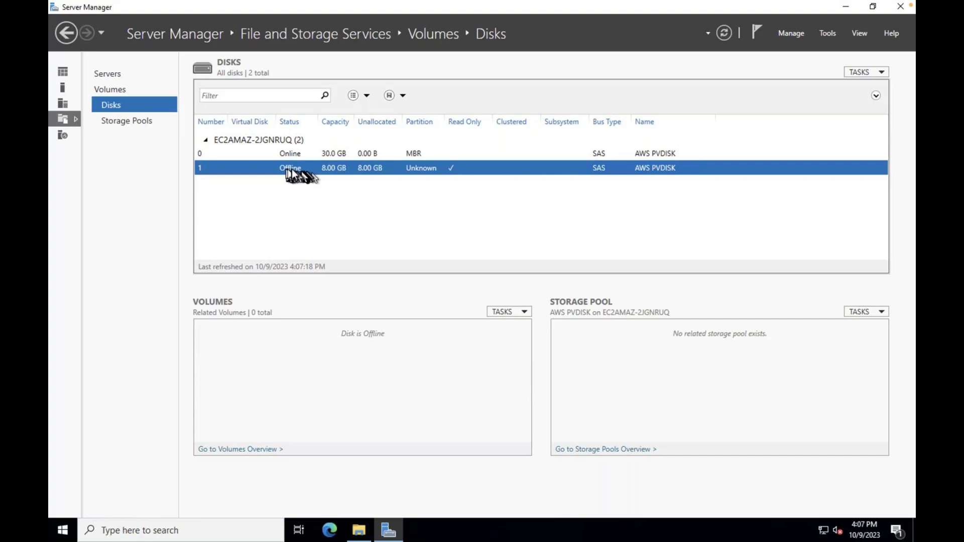
left_click(297, 160)
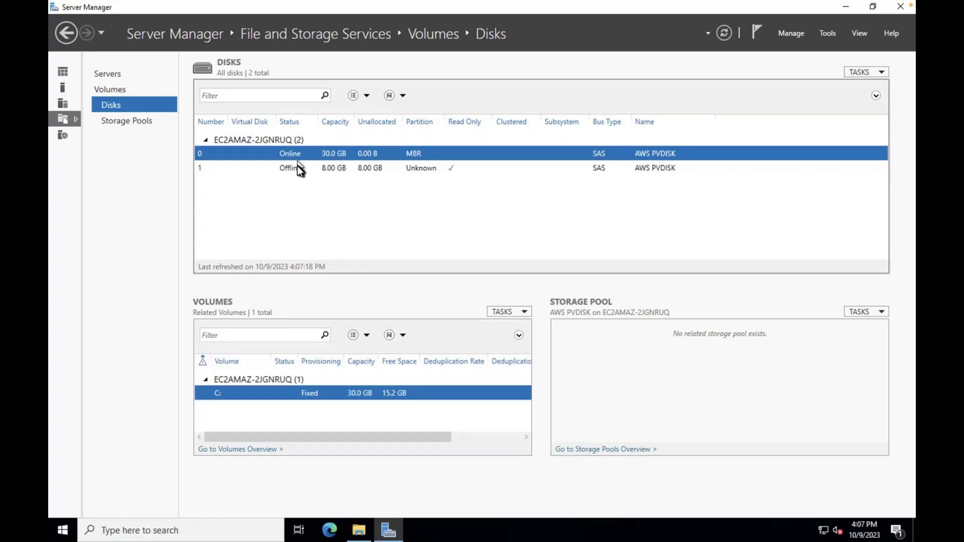
left_click(297, 167)
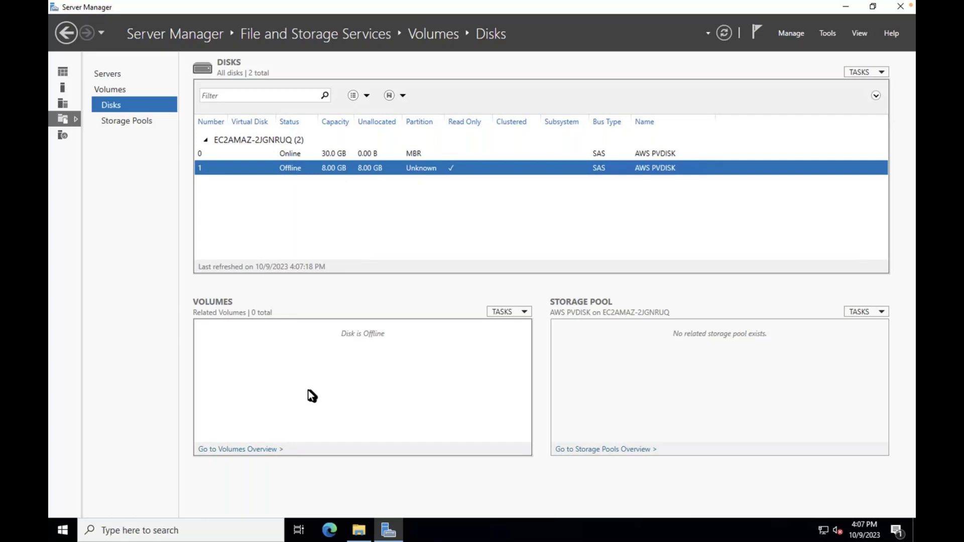
right_click(294, 171)
left_click(336, 202)
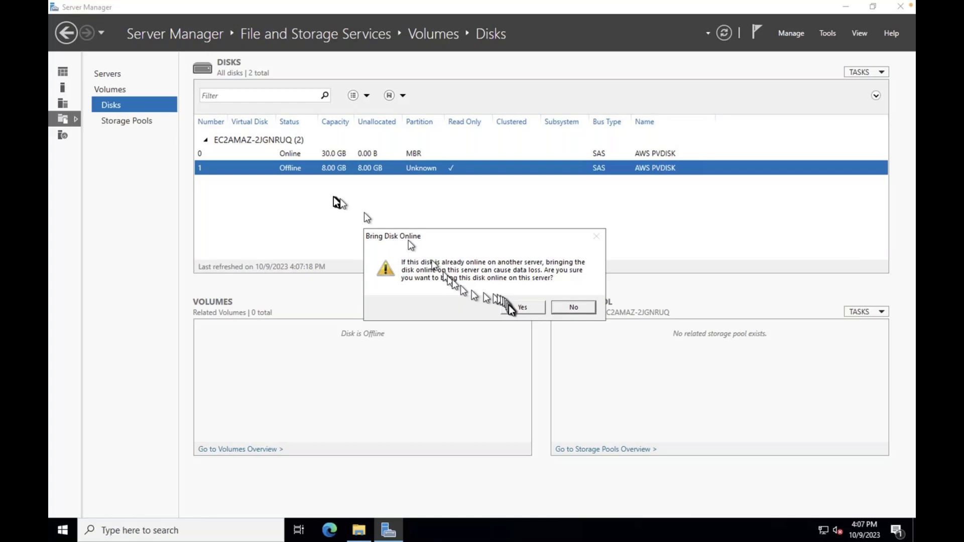
left_click(520, 307)
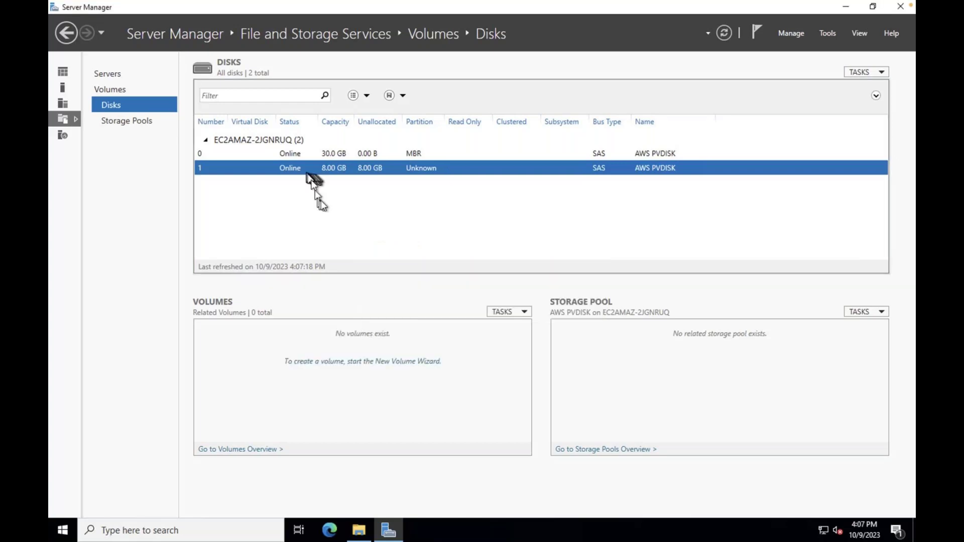
Create a default-size NTFS volume on disk 1 as GPT, with drive letter D
left_click(354, 362)
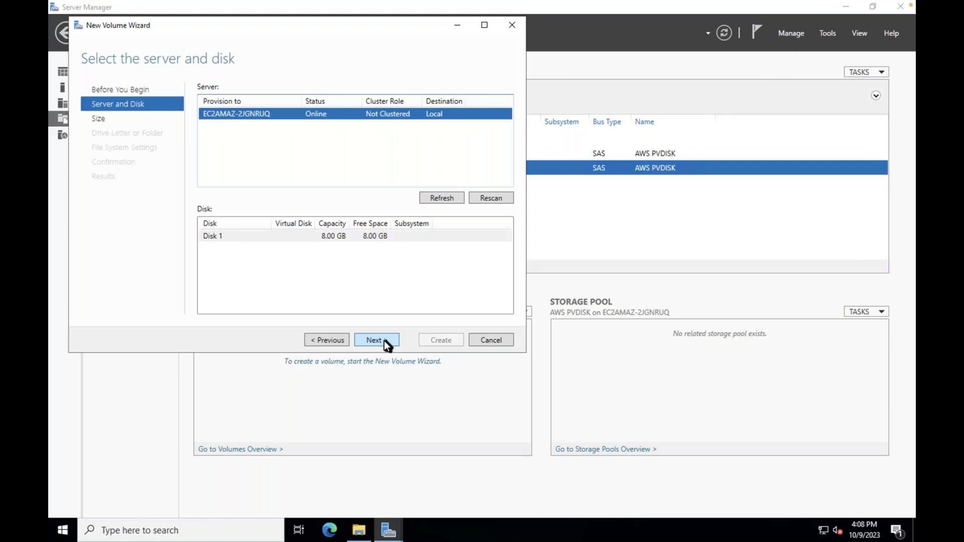
left_click(384, 340)
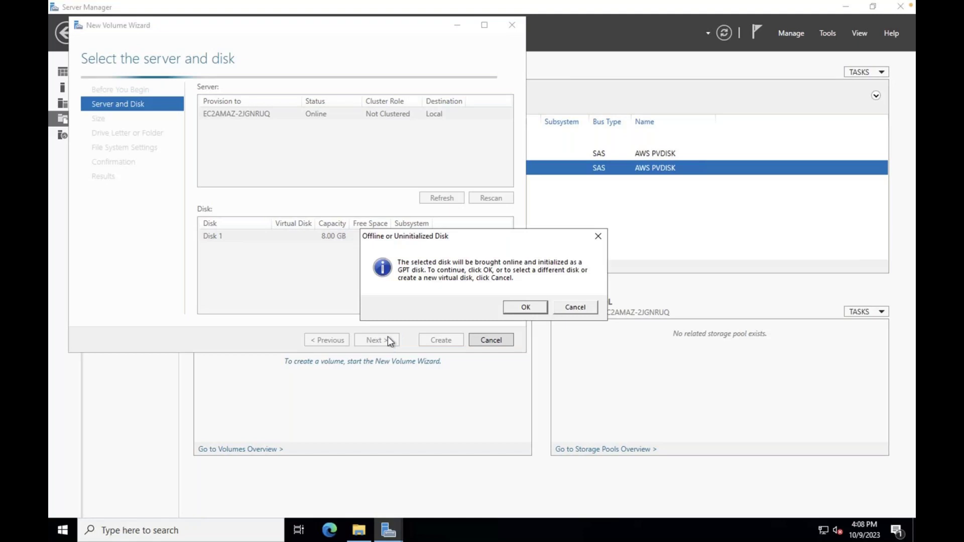
key("Return")
left_click(376, 341)
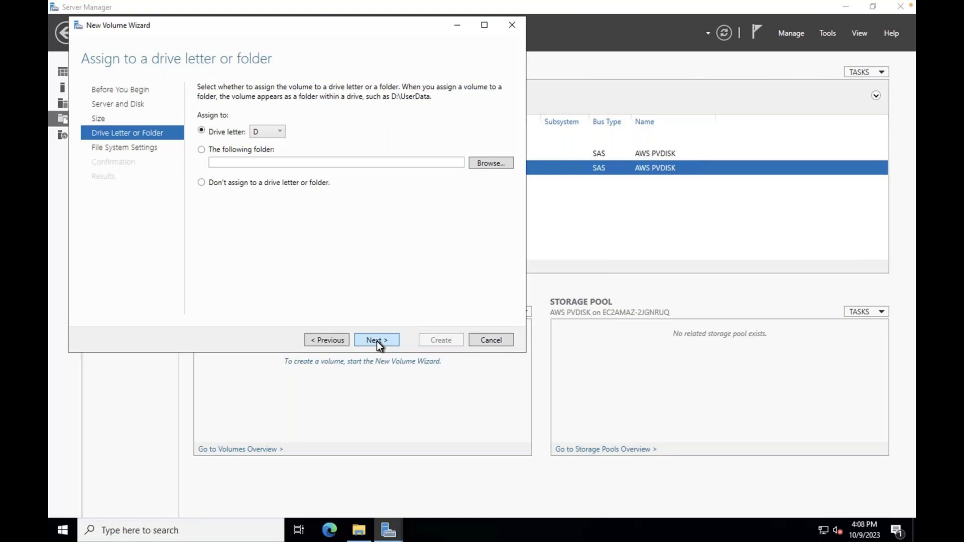
left_click(377, 341)
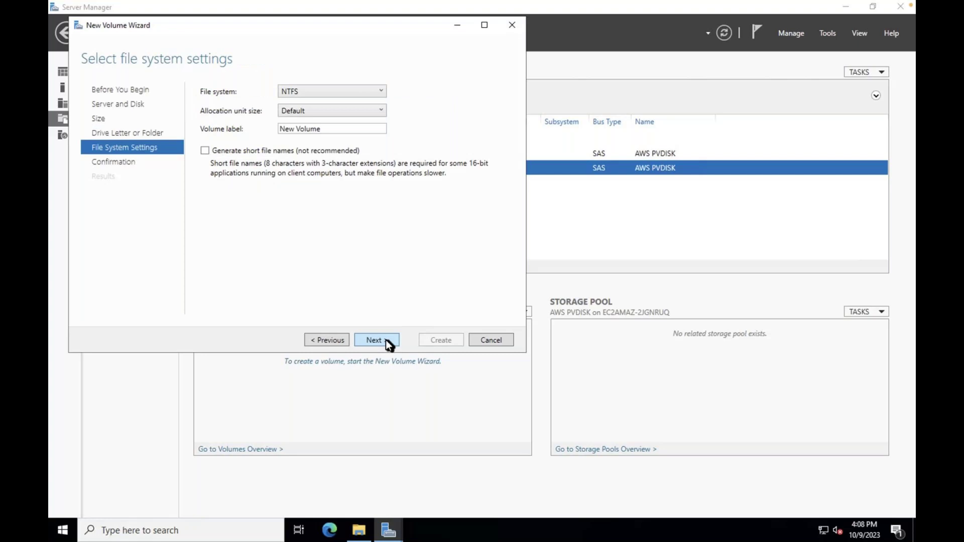
left_click(385, 339)
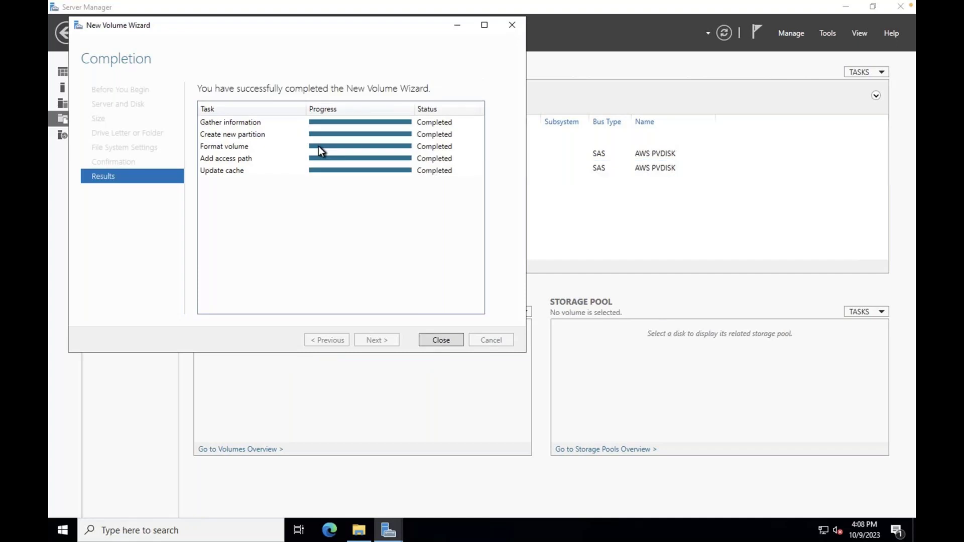
key("Return")
left_click(66, 33)
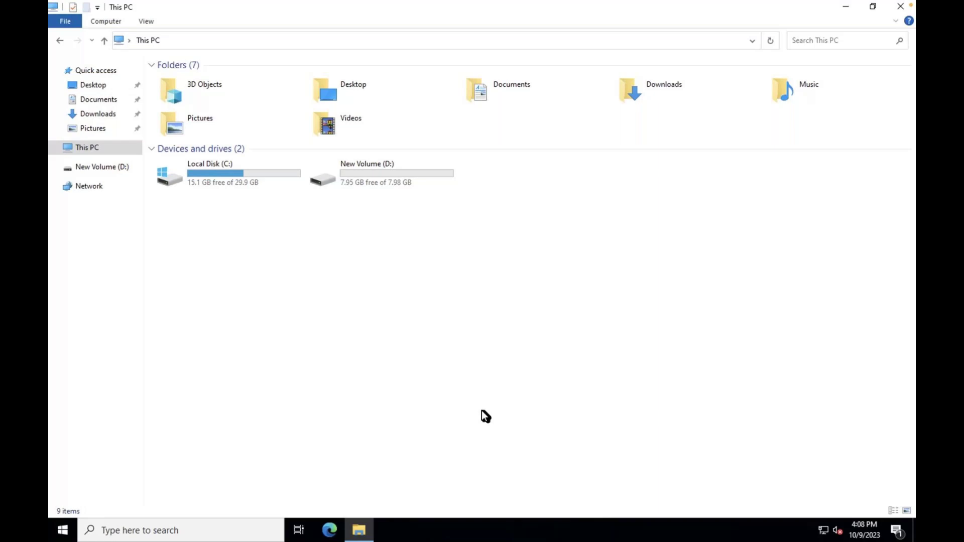
Confirm This PC lists New Volume (D:) with 7.95 GB free beside Local Disk (C:)
mouse_move(144, 3)
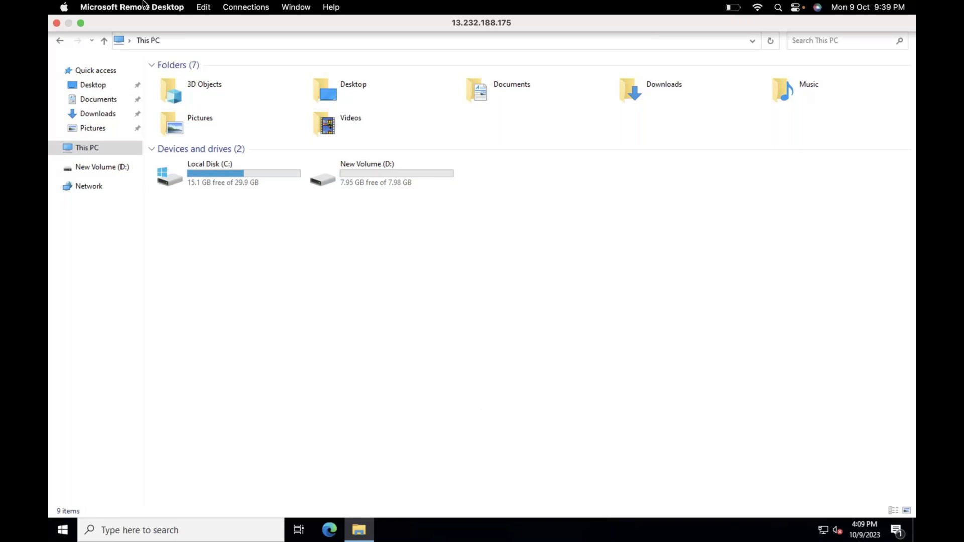
In the full-screen AWS console, list the EBS volumes: 30 GiB gp2 and 8 GiB standard
key("super+Tab")
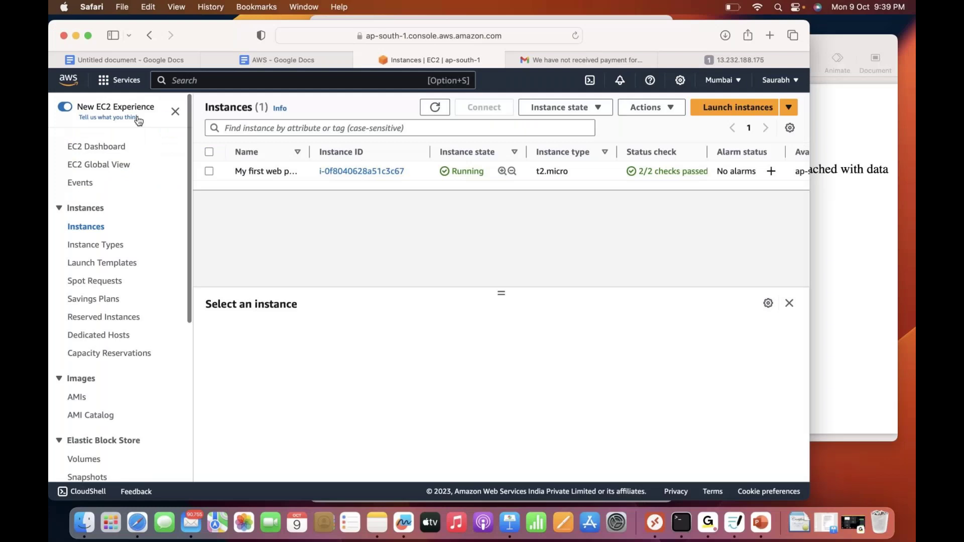
key("ctrl+super+f")
scroll(86, 390, "down", 2)
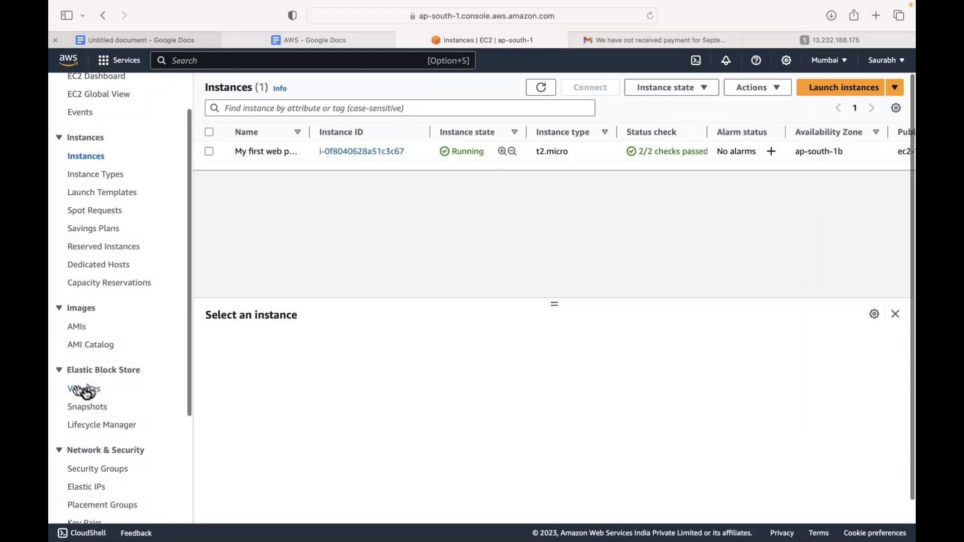
left_click(86, 389)
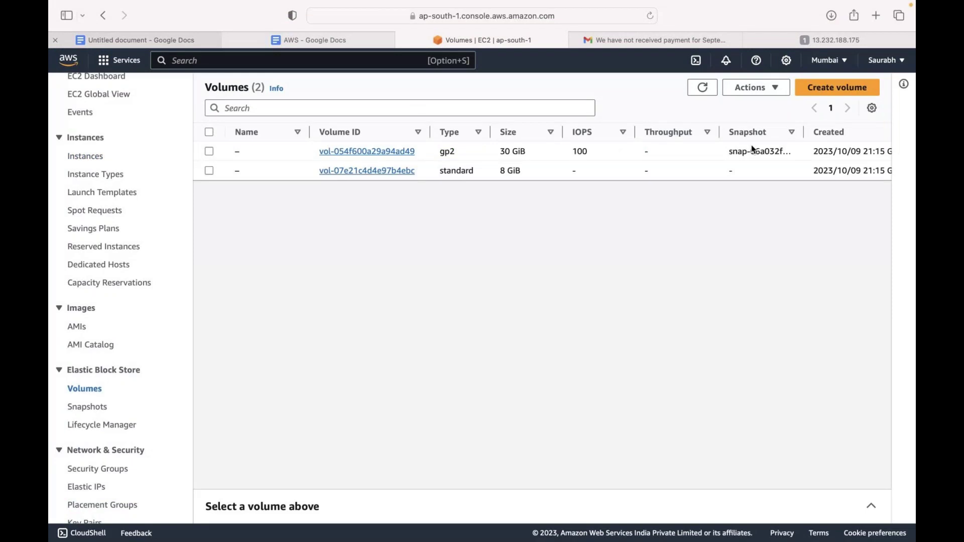
scroll(752, 149, "right", 10)
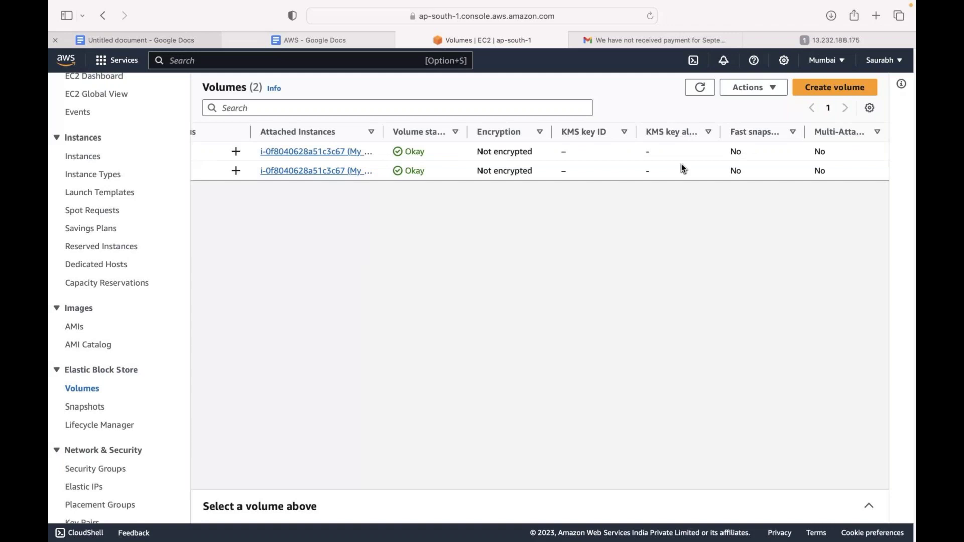
scroll(682, 167, "left", 10)
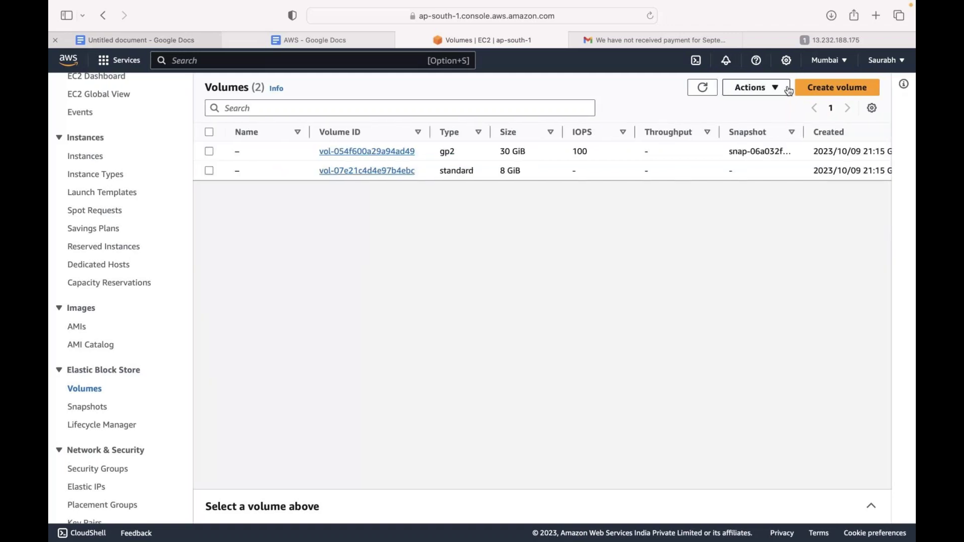
left_click(822, 88)
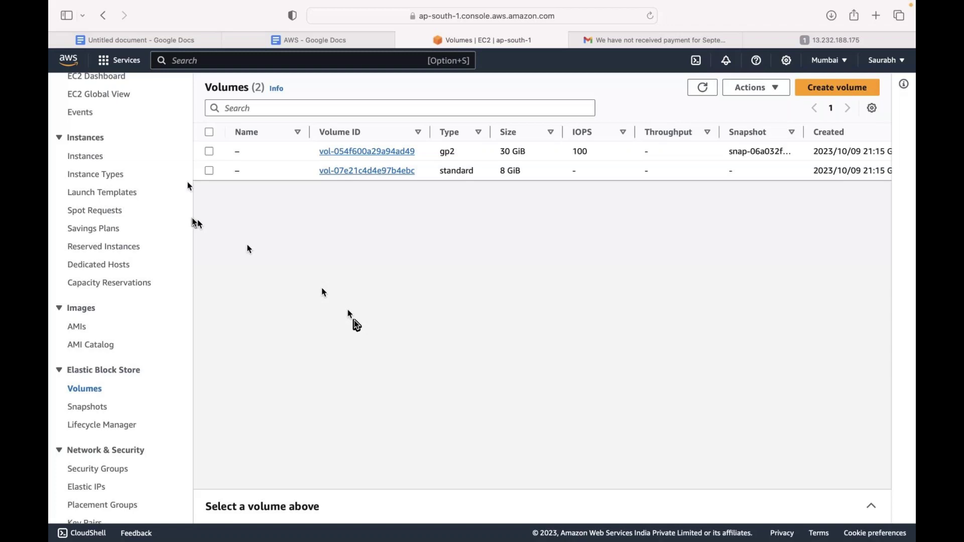
left_click(840, 89)
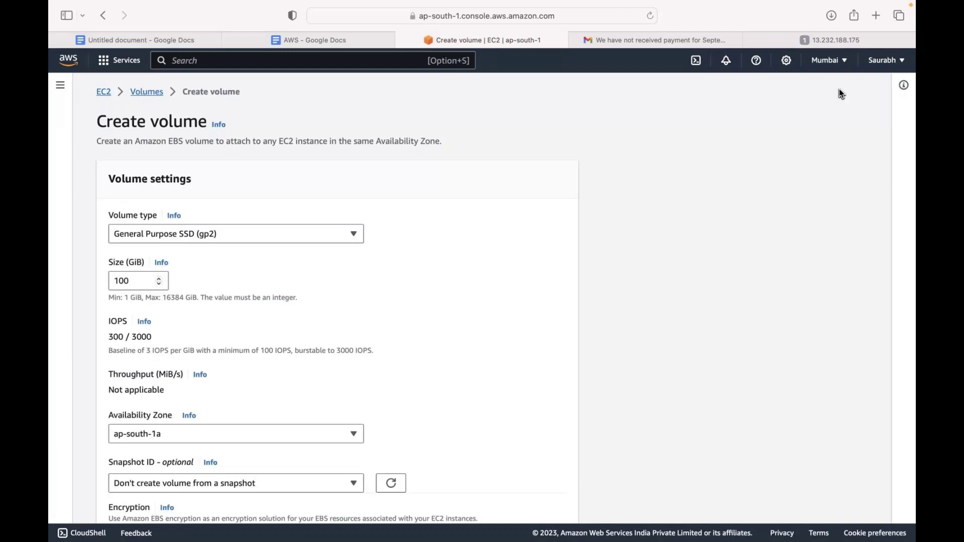
Create a 55 GiB Magnetic (standard) volume in ap-south-1a
left_click(175, 234)
scroll(174, 302, "down", 2)
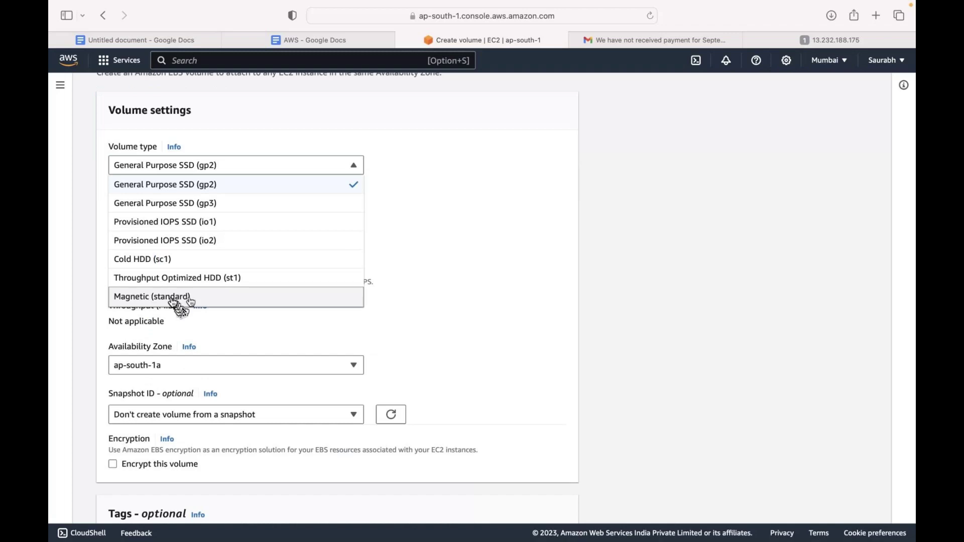
left_click(174, 297)
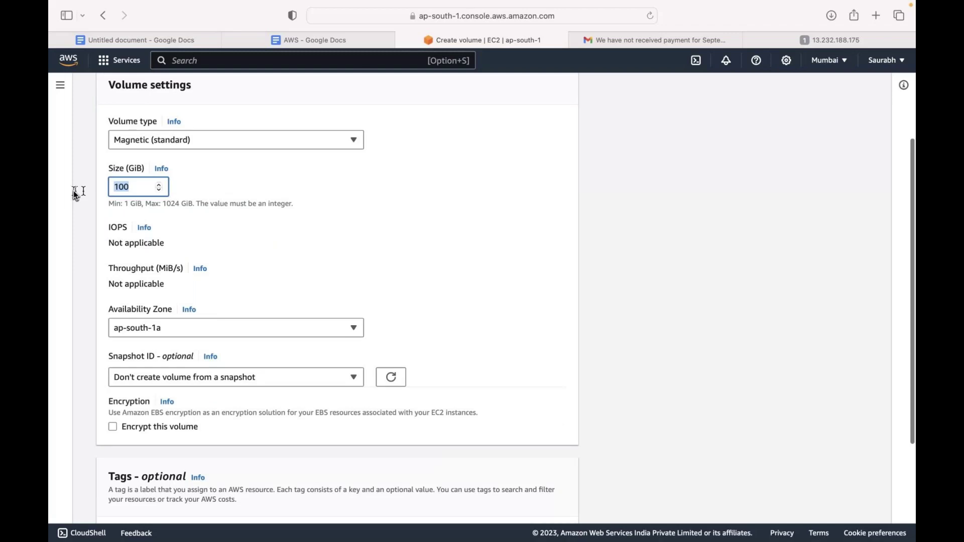
type("55")
scroll(301, 226, "down", 3)
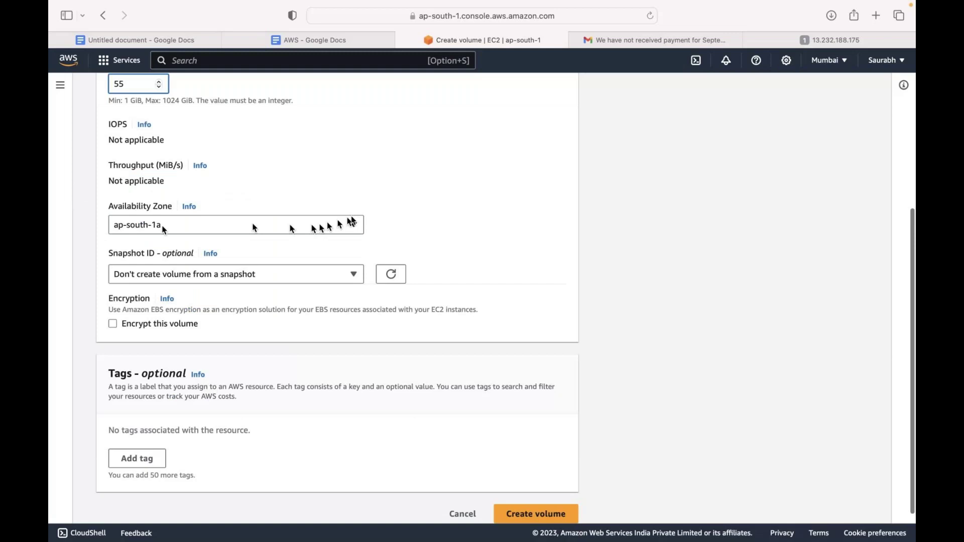
scroll(191, 320, "down", 1)
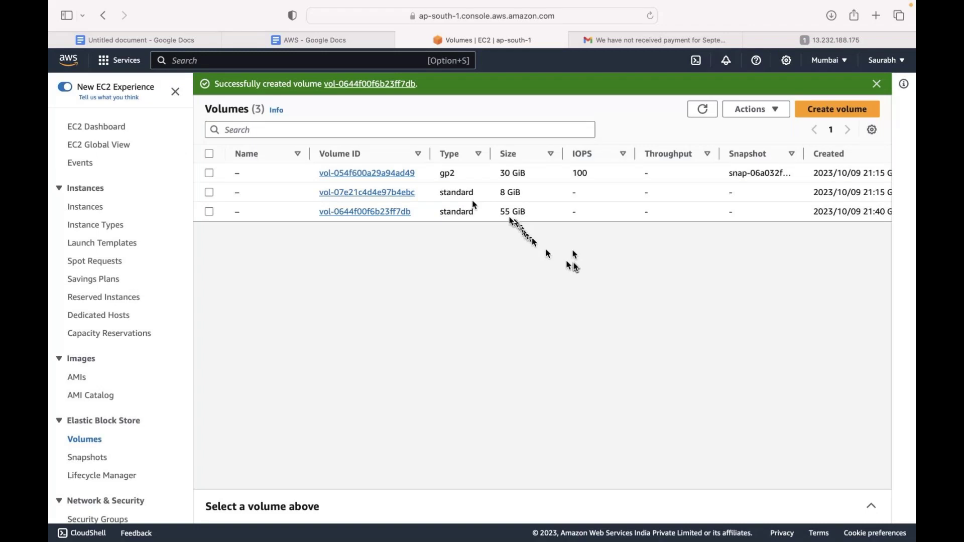
Select the new 55 GiB volume and choose Attach volume from Actions
scroll(594, 194, "right", 10)
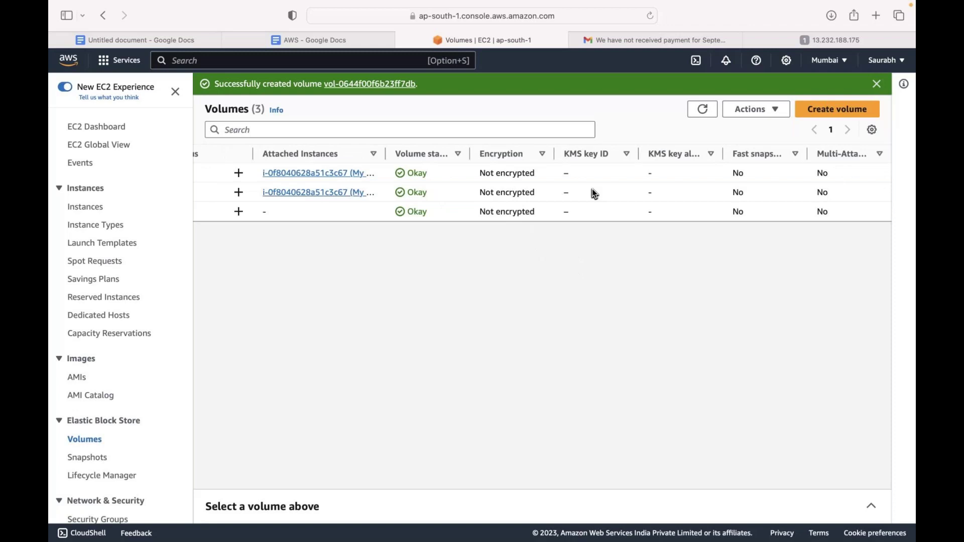
scroll(384, 183, "left", 10)
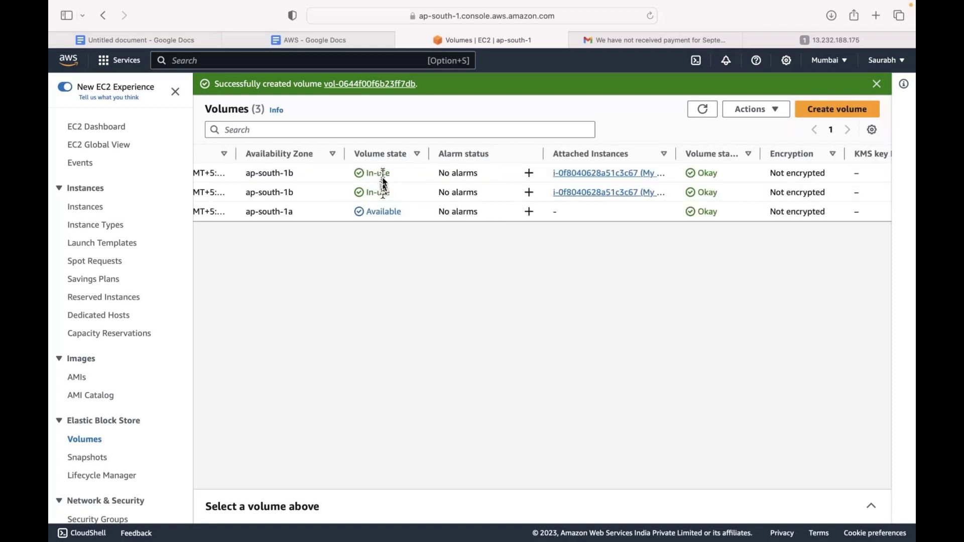
scroll(383, 184, "left", 10)
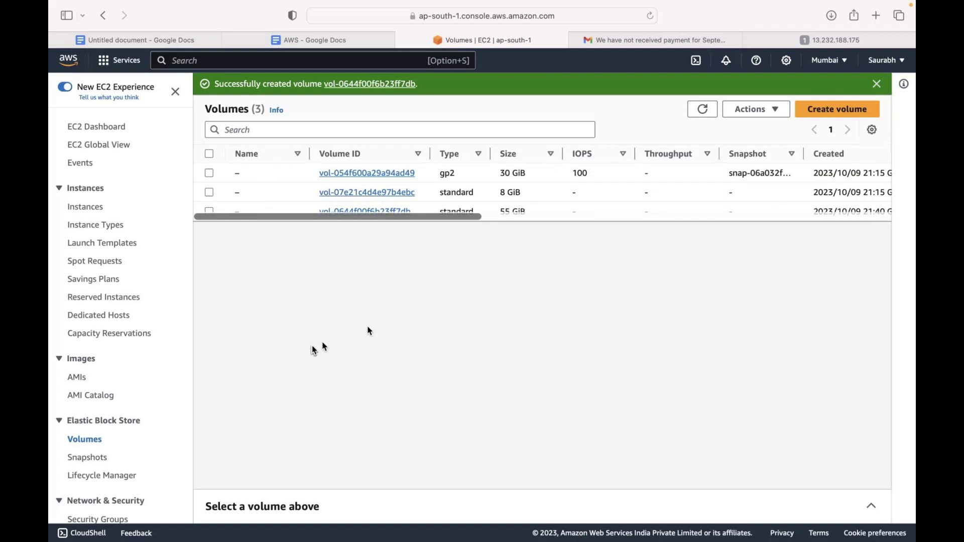
left_click(210, 212)
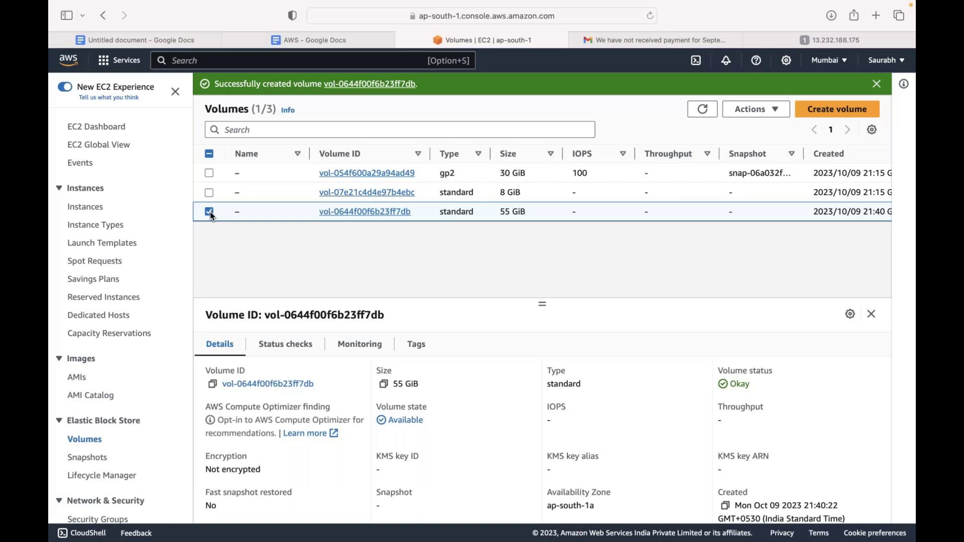
left_click(756, 109)
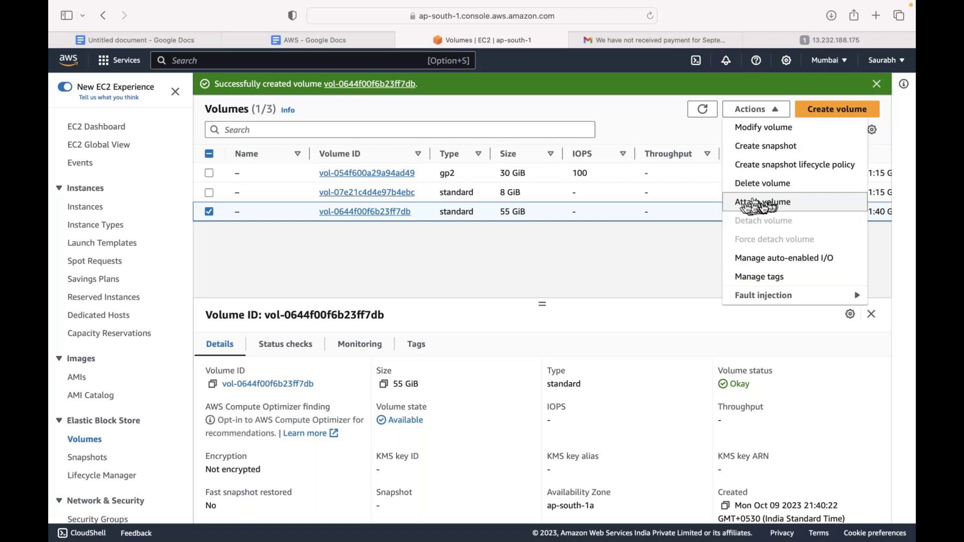
left_click(757, 204)
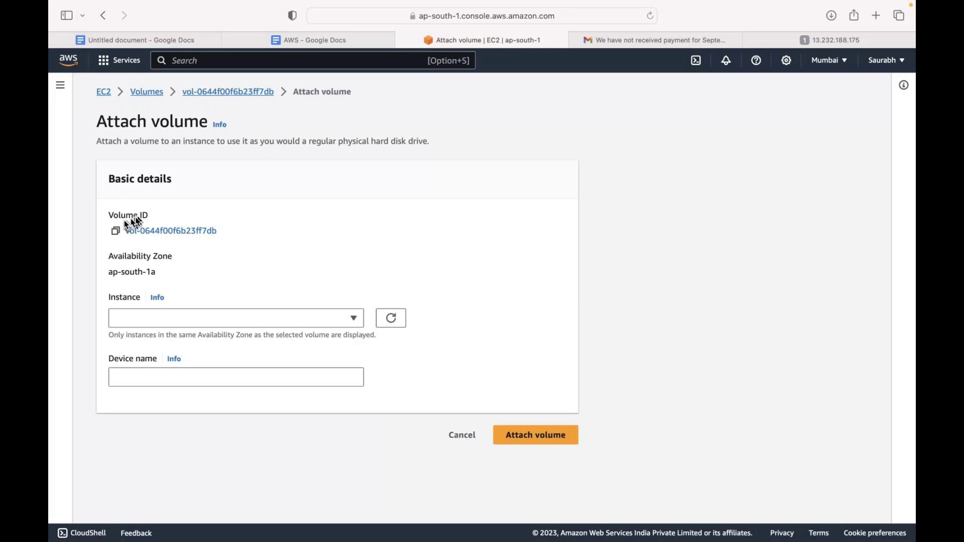
Find no ap-south-1a instances in the Instance list, then open Console Home in a new tab
left_click(165, 319)
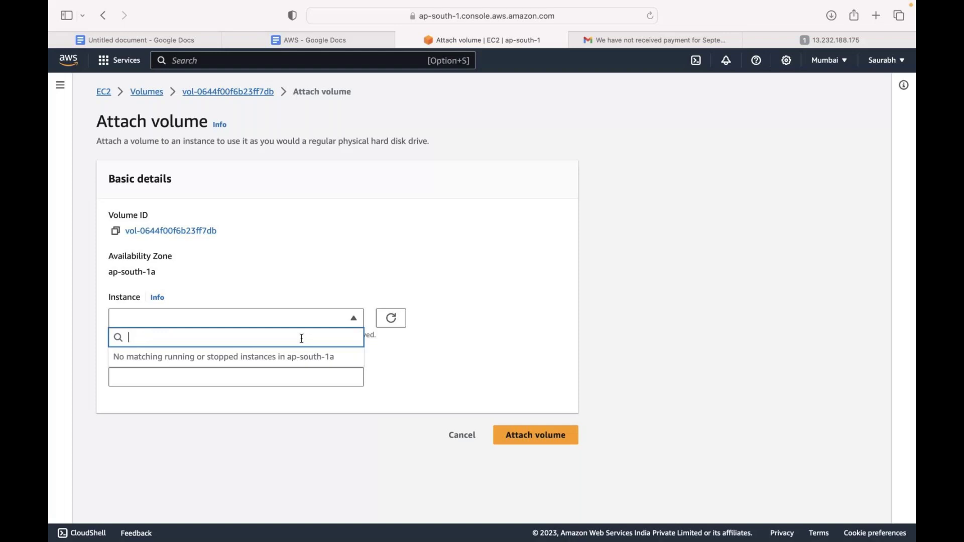
left_click(146, 316)
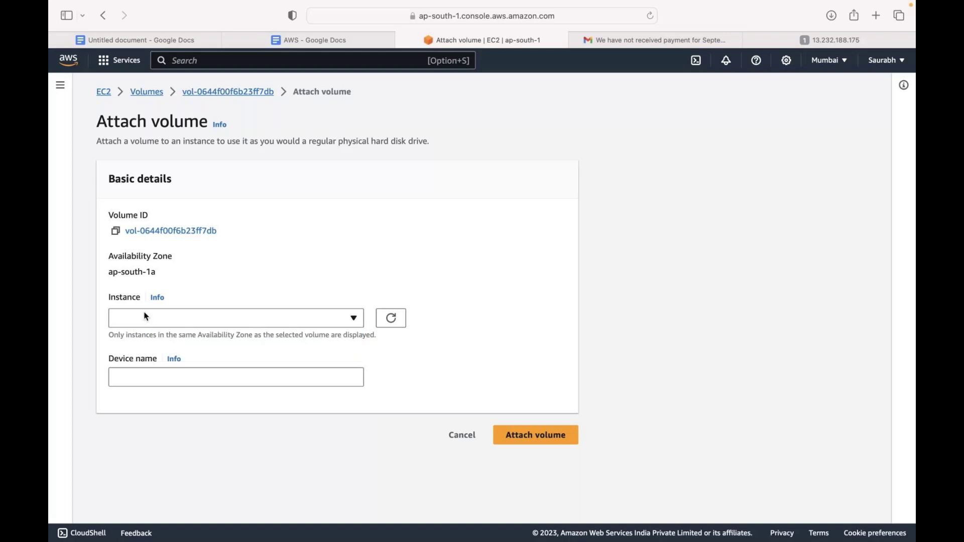
left_click(70, 61, "super")
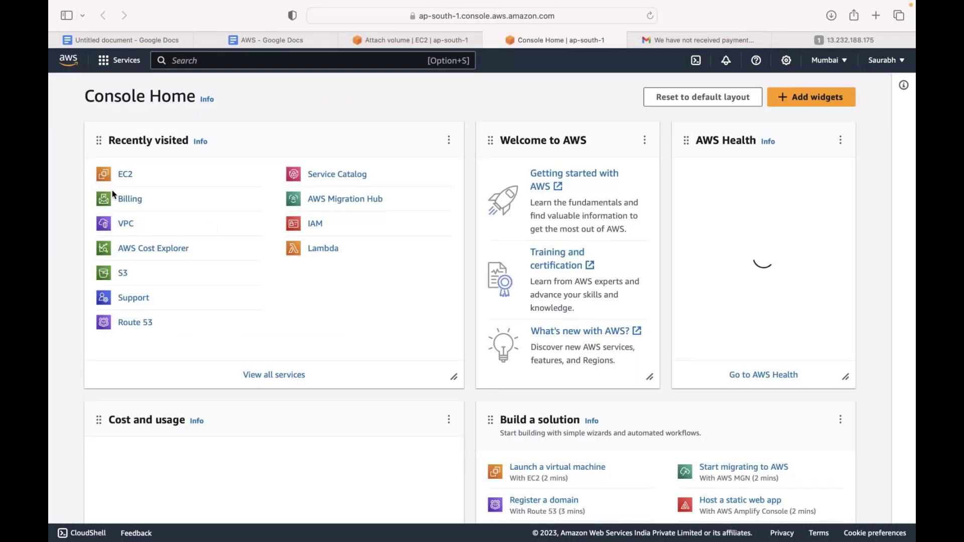
Go to the EC2 dashboard and open the running instances in a separate tab
left_click(125, 174)
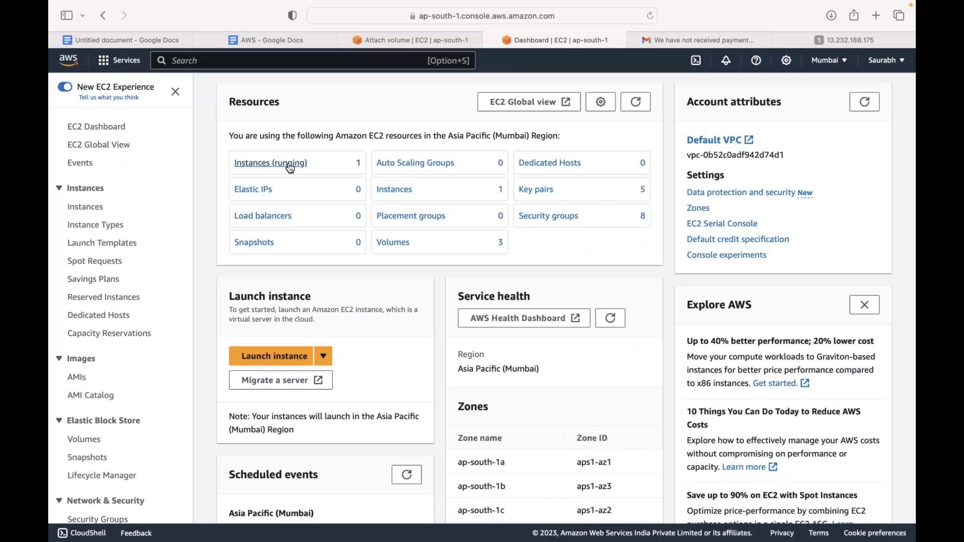
left_click(290, 168)
key("ctrl+shift+Tab")
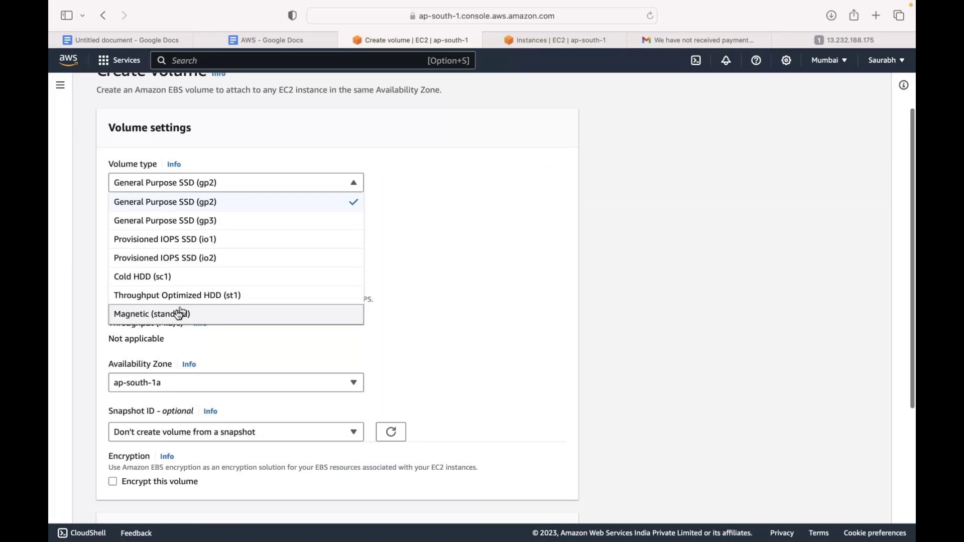
Create a 55 GiB Magnetic (standard) volume in availability zone ap-south-1b
left_click(180, 313)
scroll(211, 313, "down", 2)
left_click(239, 313)
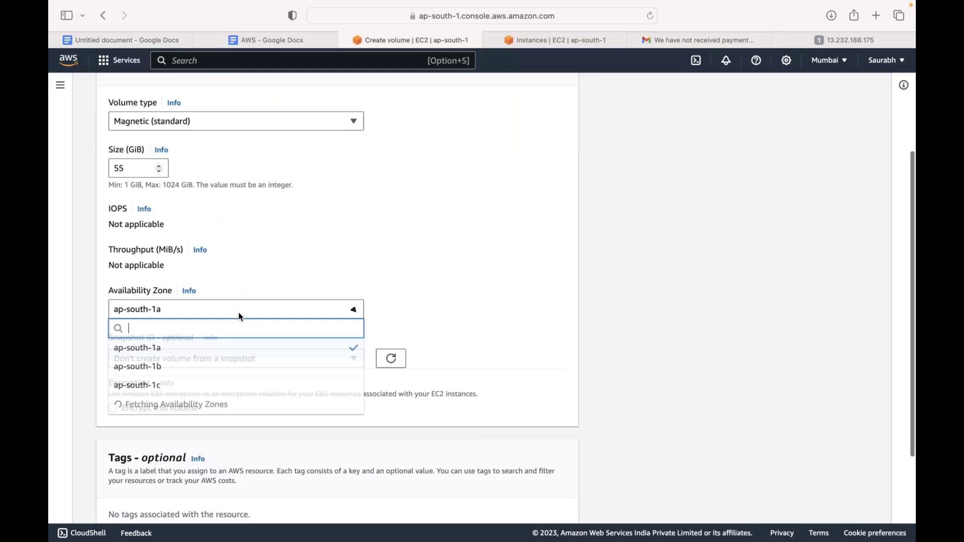
key("Down")
key("Down")
key("Return")
scroll(244, 320, "down", 3)
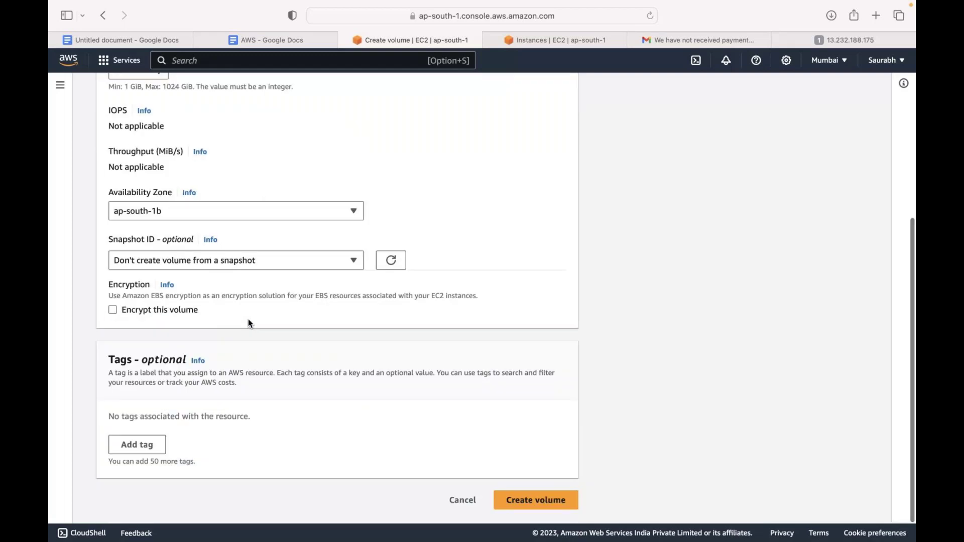
left_click(531, 509)
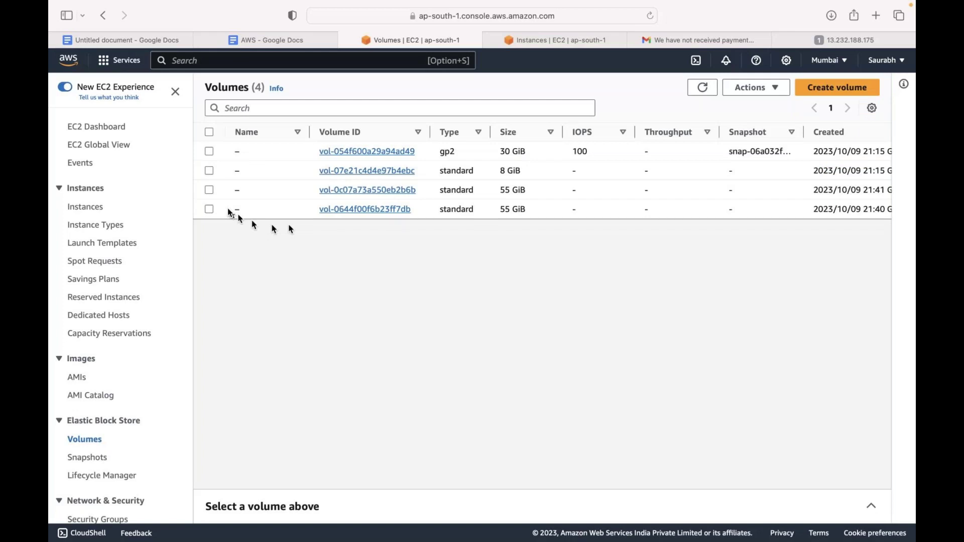
Delete the old 55 GiB volume in ap-south-1a
left_click(233, 209)
left_click(755, 87)
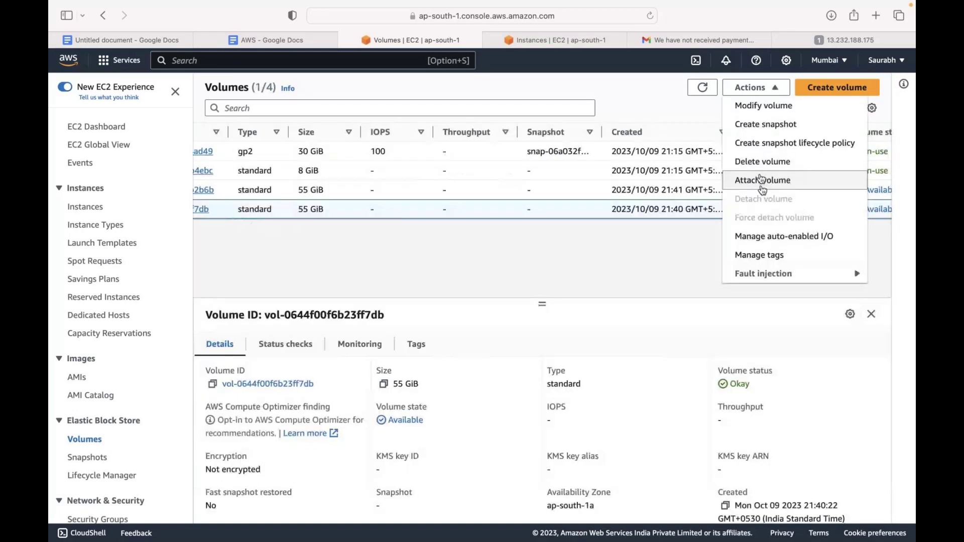
left_click(761, 166)
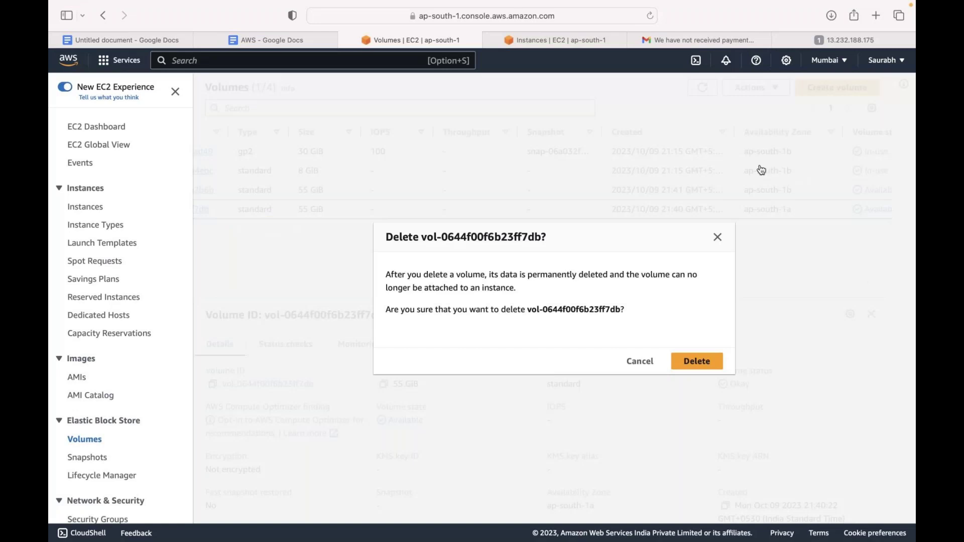
key("Return")
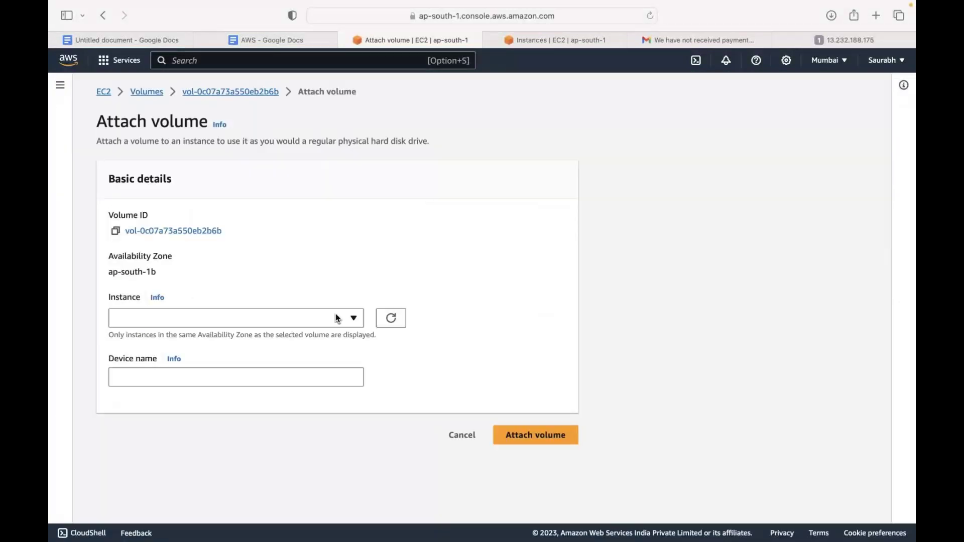
Attach the 55 GiB volume to instance i-0f8040628a51c3c67 (My first web page) as device xvdf
left_click(338, 318)
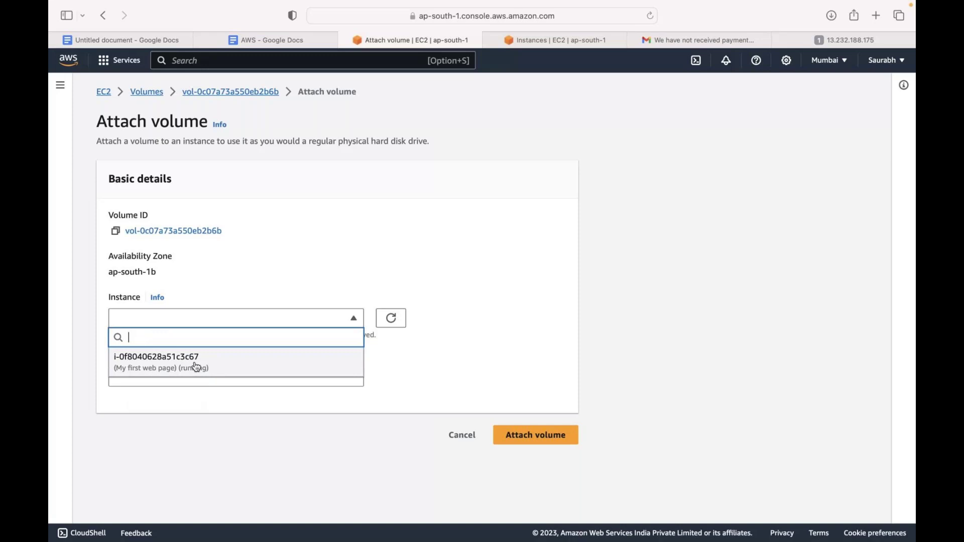
left_click(196, 367)
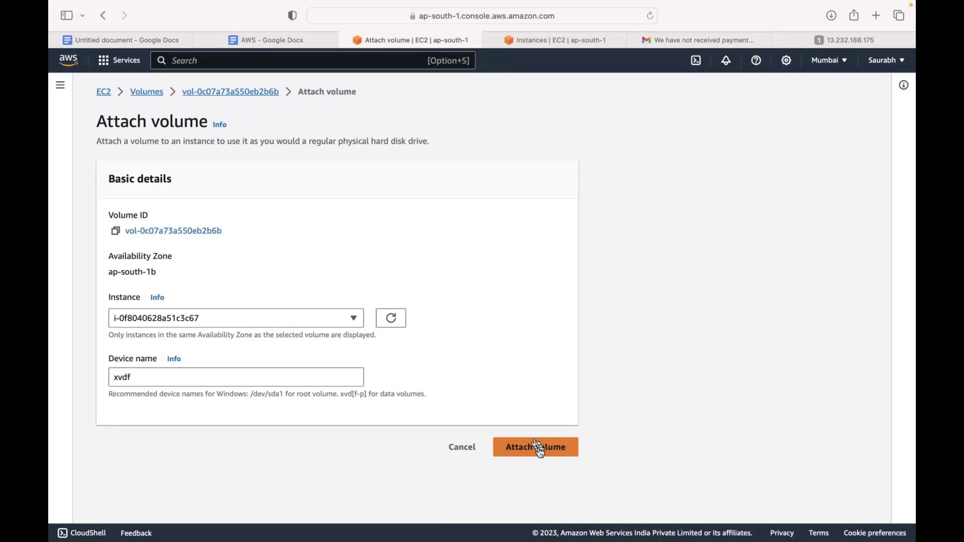
left_click(538, 449)
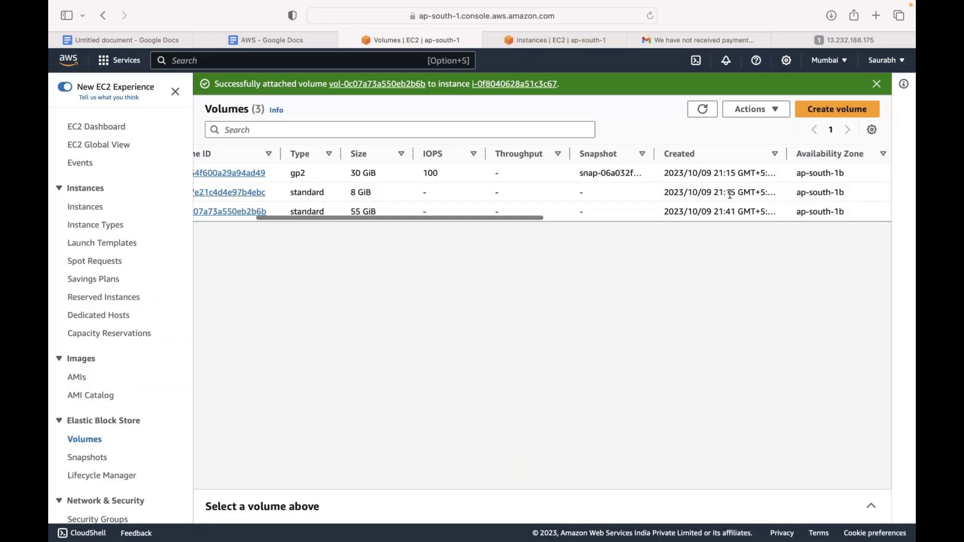
key("ctrl+super+f")
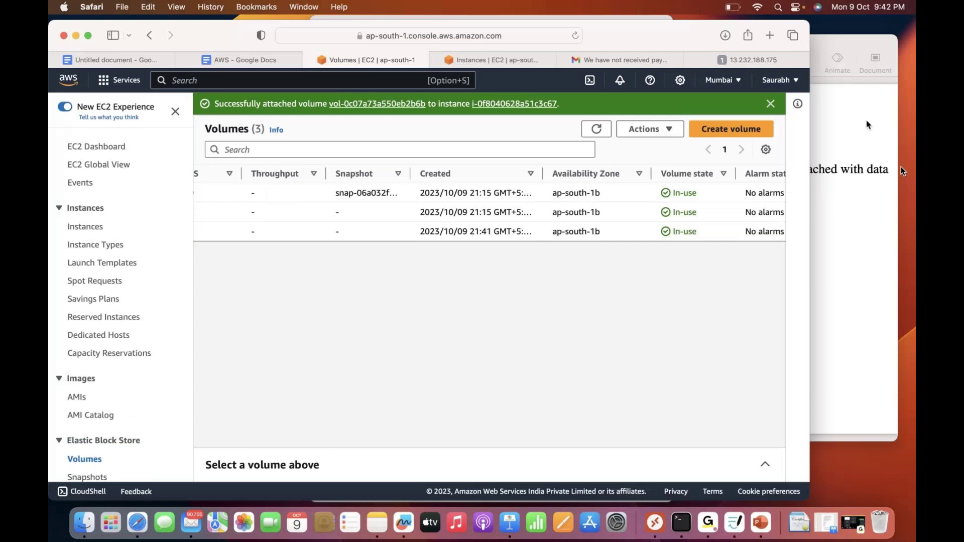
Reconnect to the saved Windows server in Microsoft Remote Desktop and search for Server Manager
key("super+Tab")
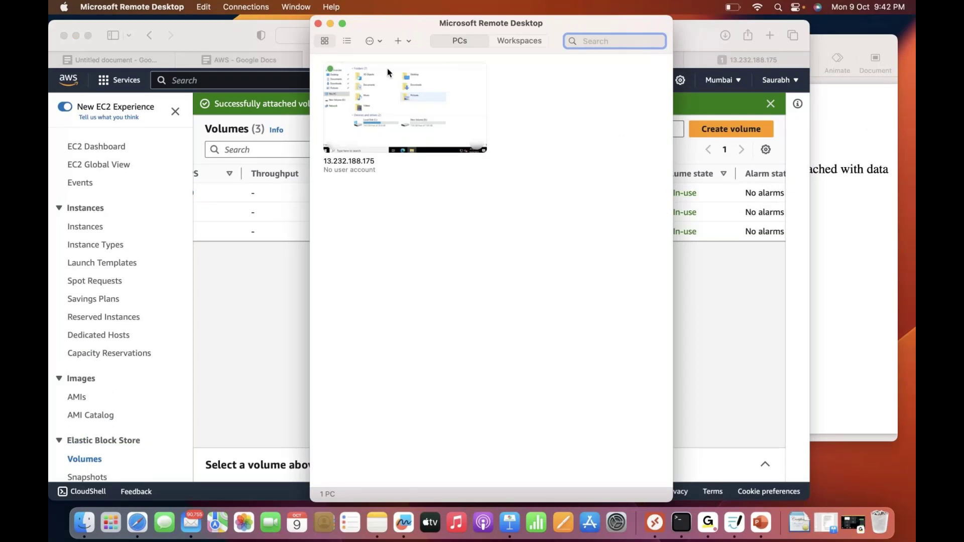
double_click(388, 73)
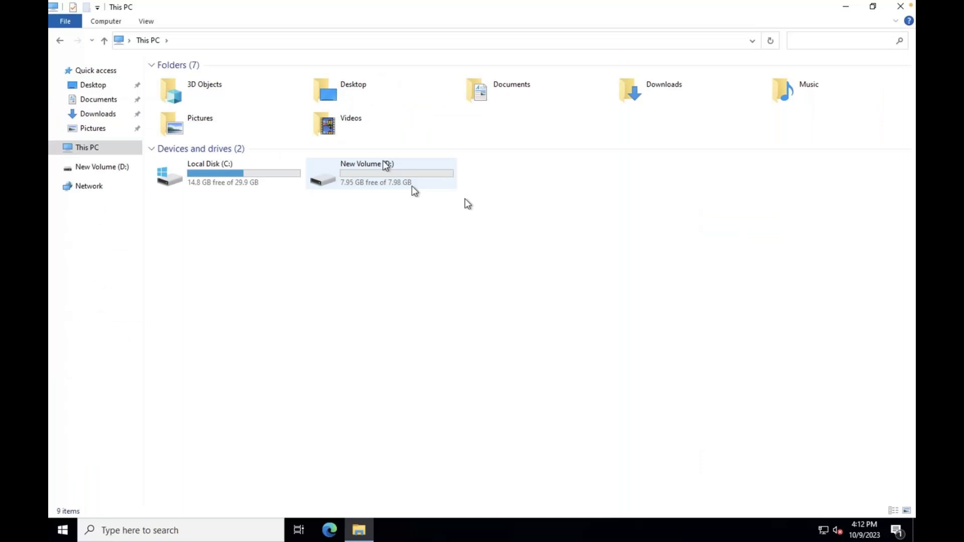
left_click(176, 531)
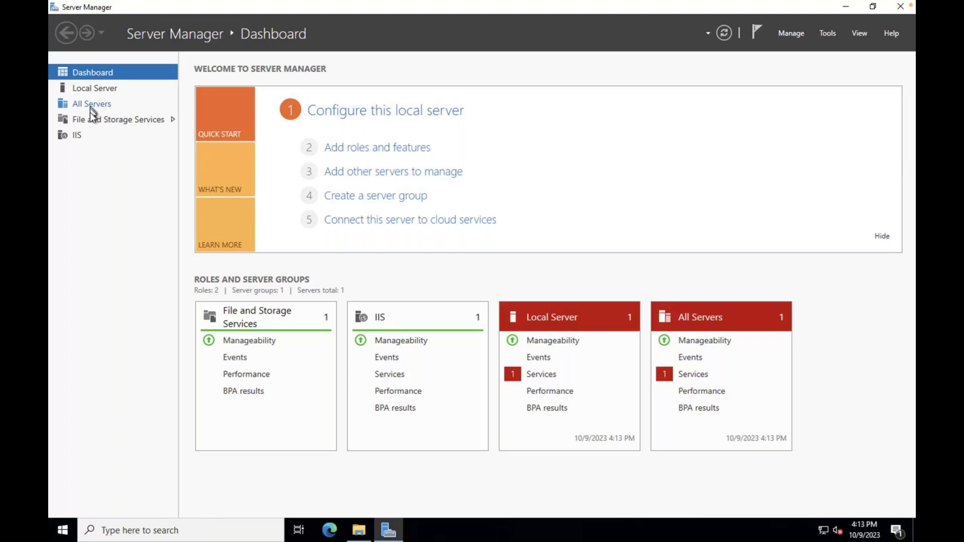
Bring the offline 55 GB disk 2 online under File and Storage Services > Disks
left_click(91, 117)
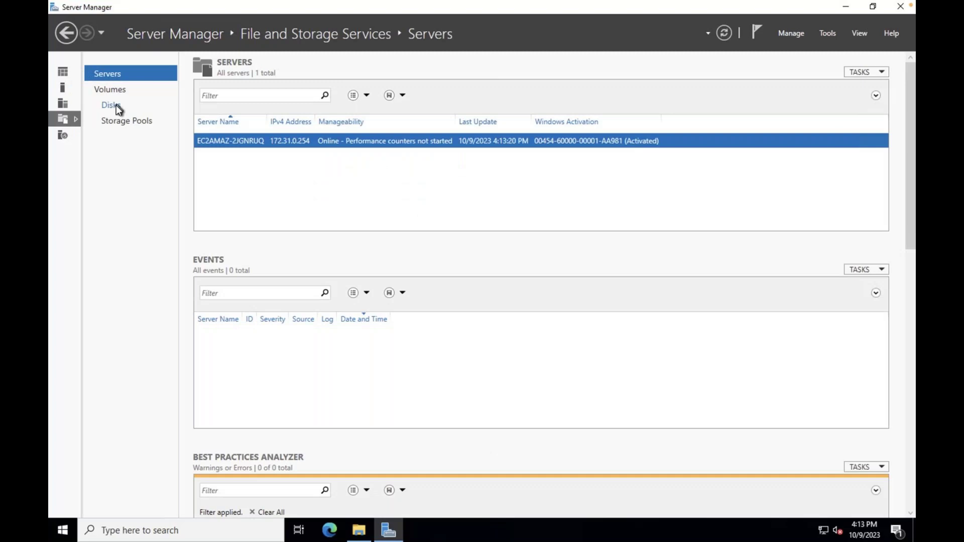
left_click(112, 105)
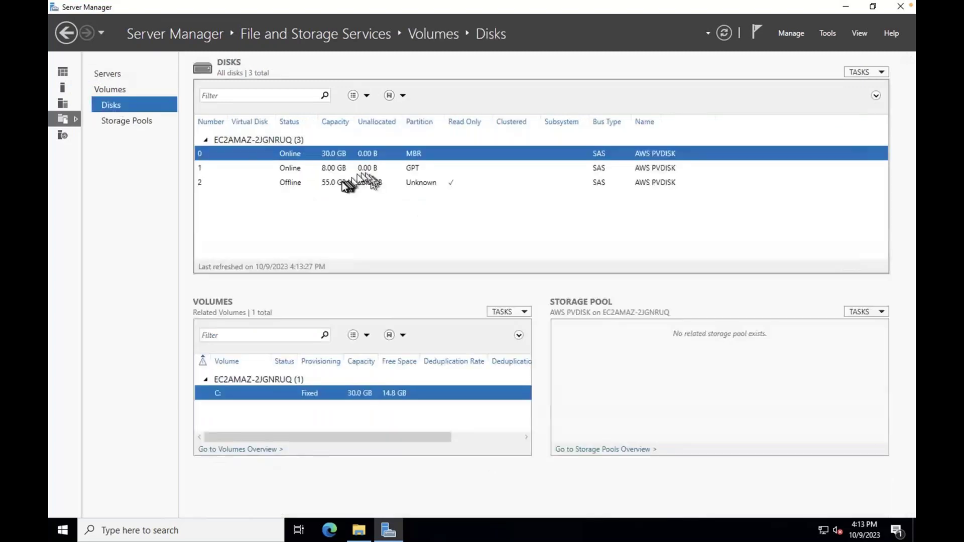
left_click(329, 184)
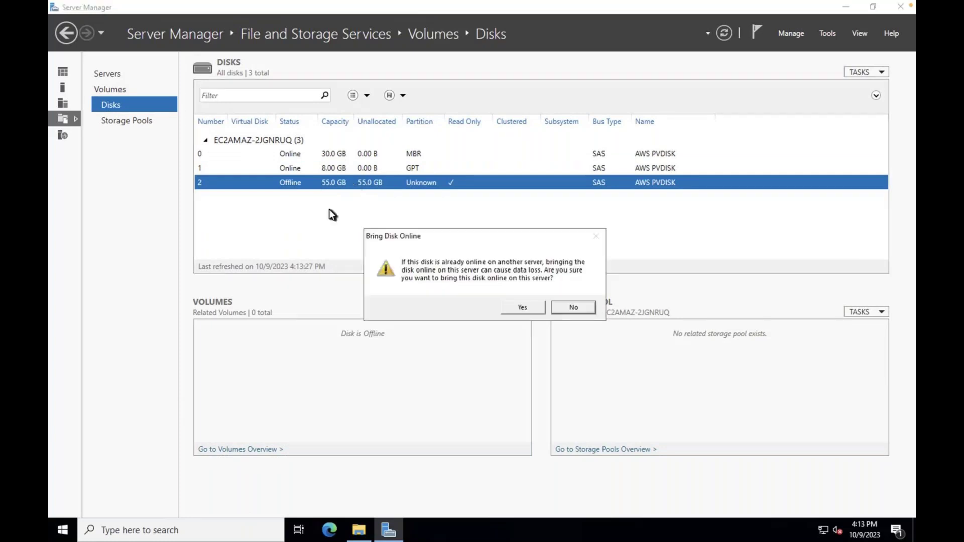
left_click(522, 307)
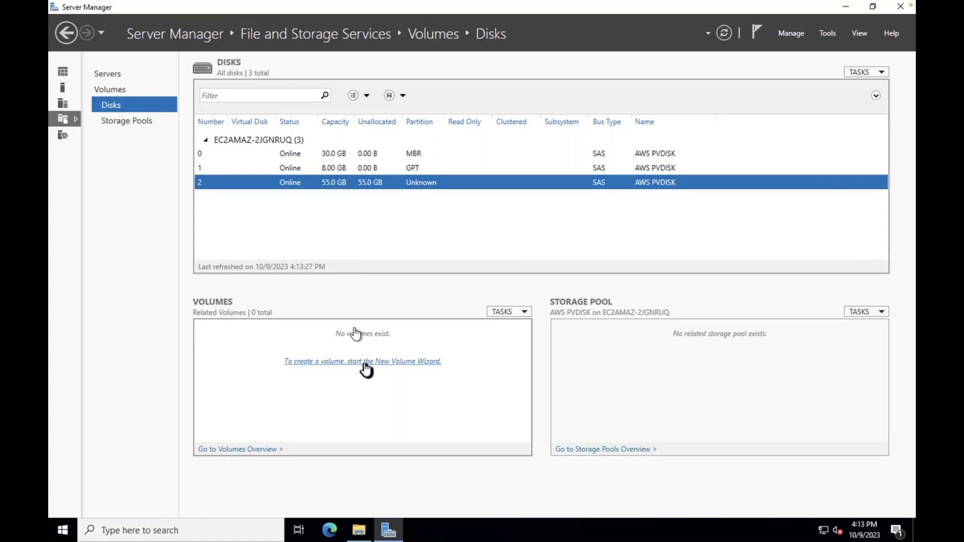
left_click(342, 156)
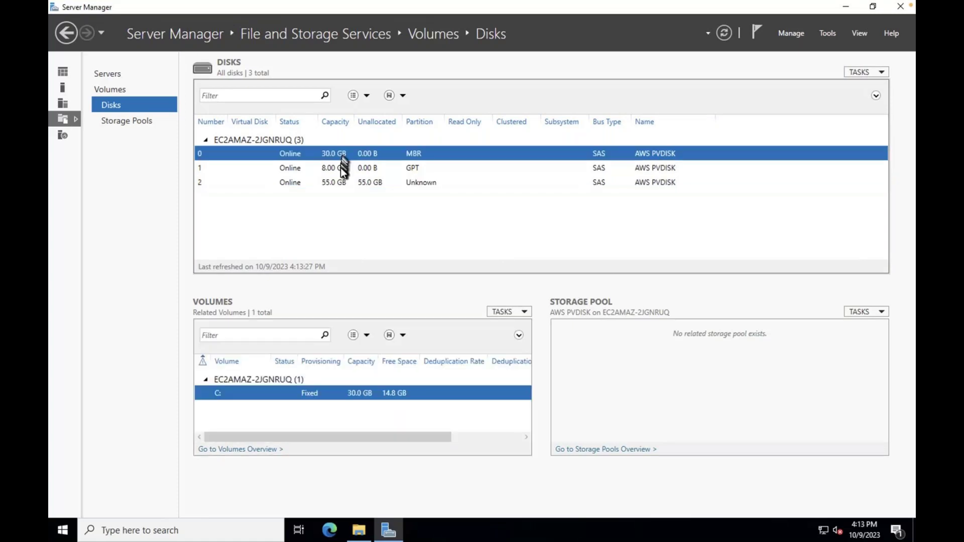
left_click(342, 182)
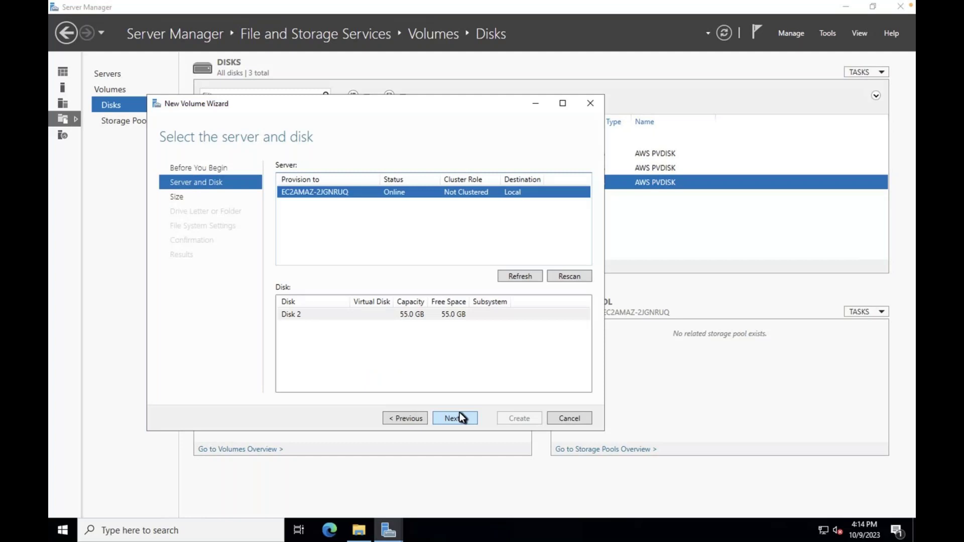
Initialize disk 2 as GPT and create a full 55 GB NTFS volume with drive letter E
left_click(459, 417)
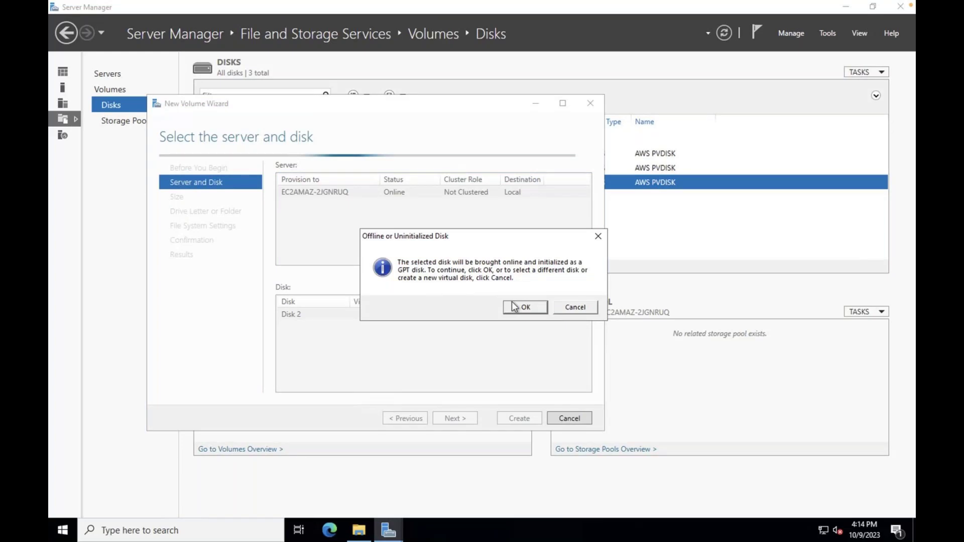
left_click(513, 305)
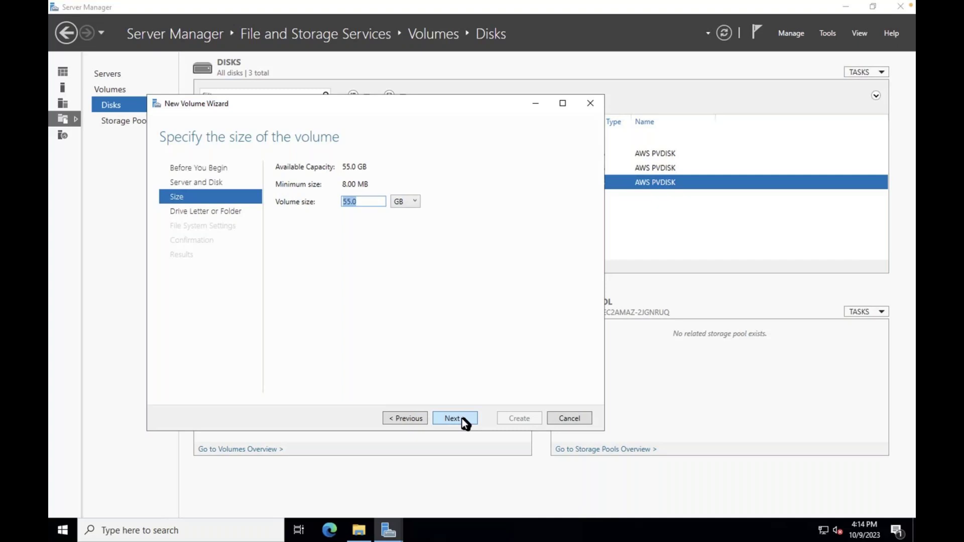
left_click(462, 418)
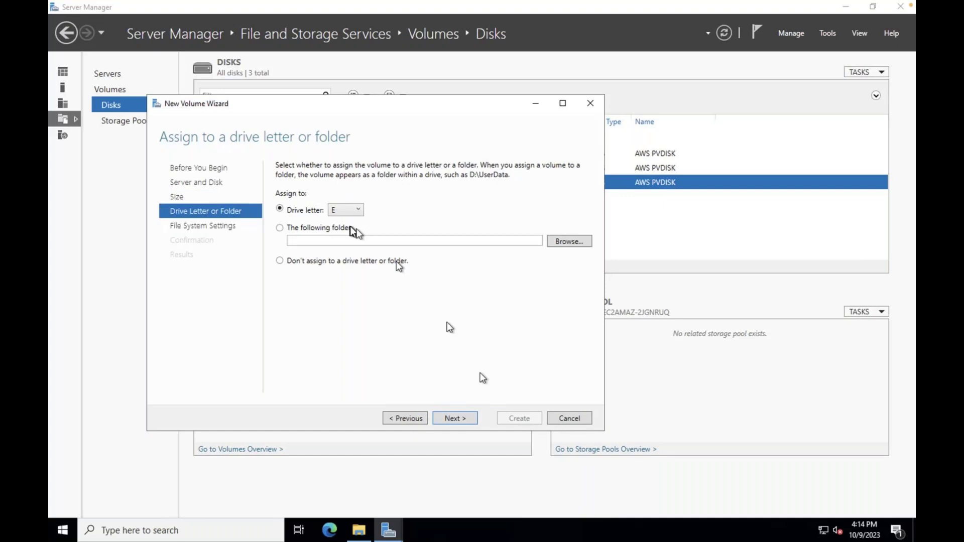
left_click(454, 418)
left_click(455, 418)
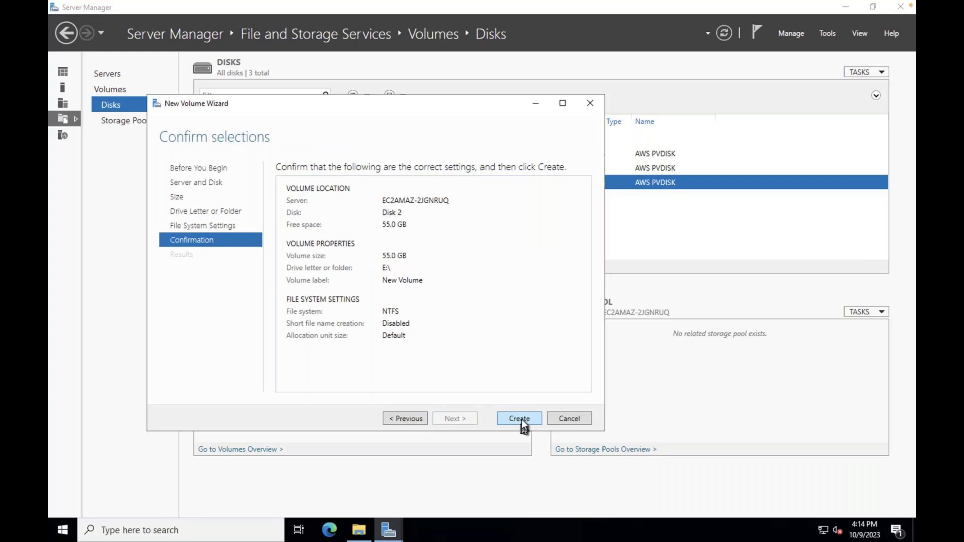
left_click(521, 418)
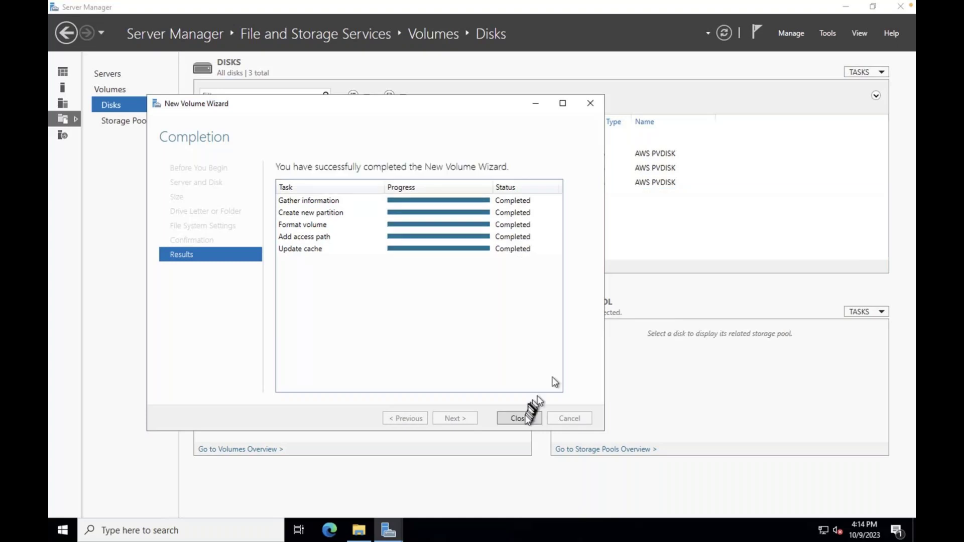
left_click(519, 418)
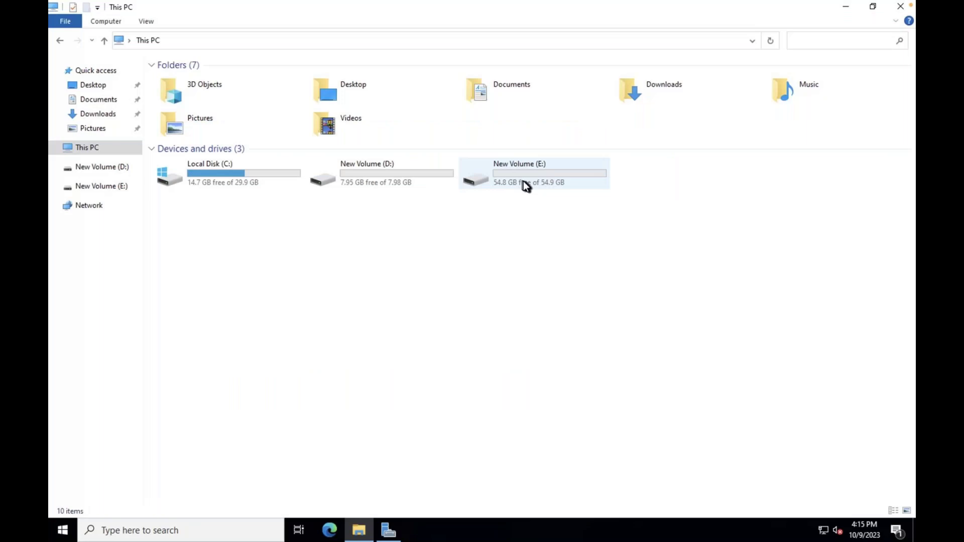
Check that New Volume (E:) shows 54.8 GB free of 54.9 GB in This PC
left_click(523, 181)
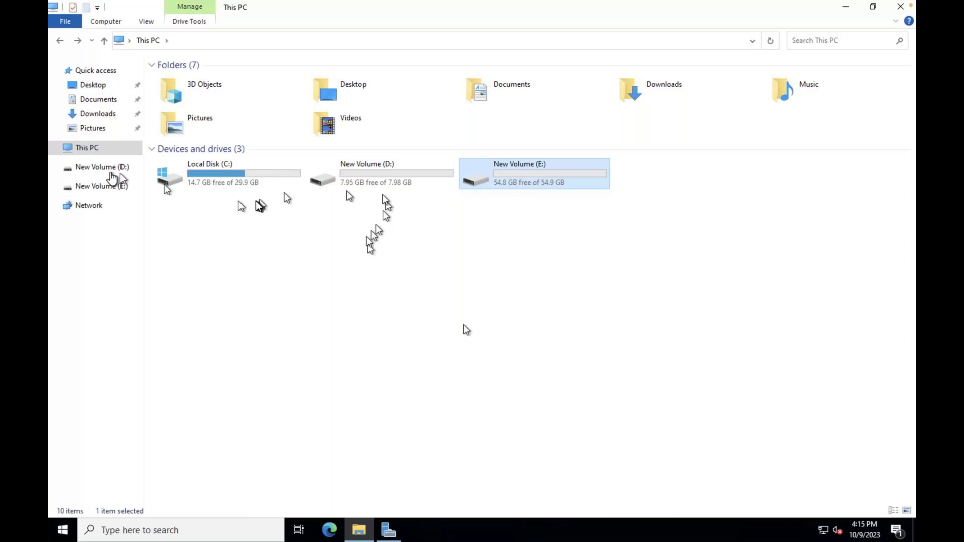
left_click(468, 466)
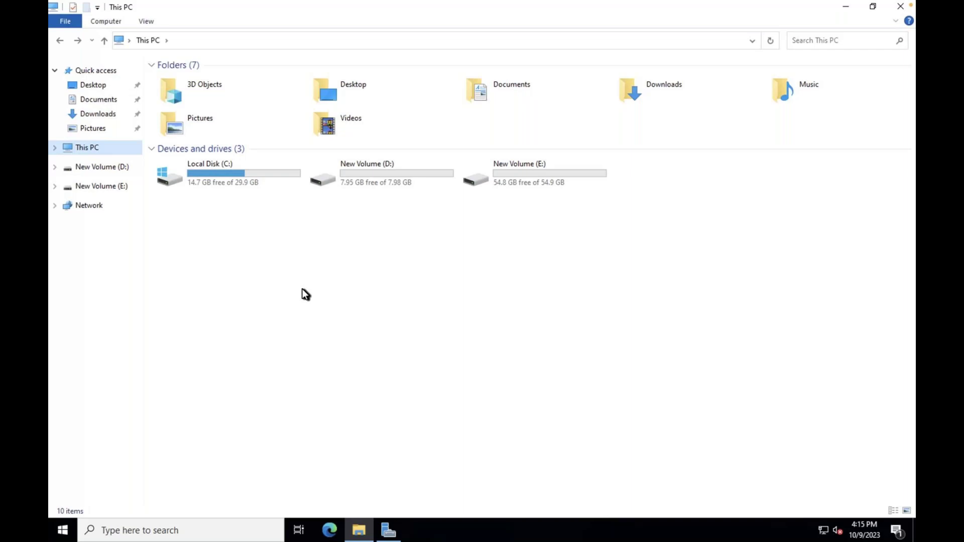
mouse_move(80, 23)
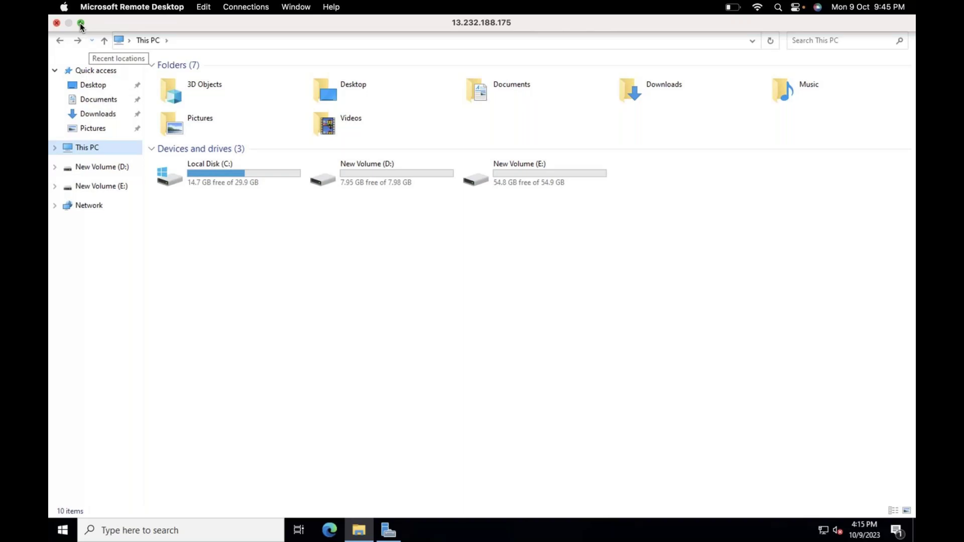
Leave the Remote Desktop session and bring Safari back full screen on the EC2 Volumes list
left_click(80, 23)
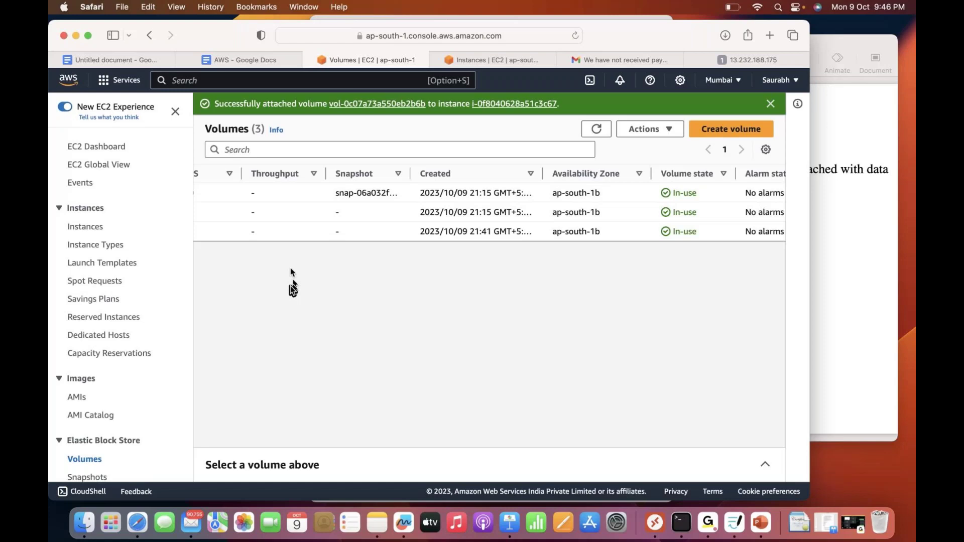
key("ctrl+super+f")
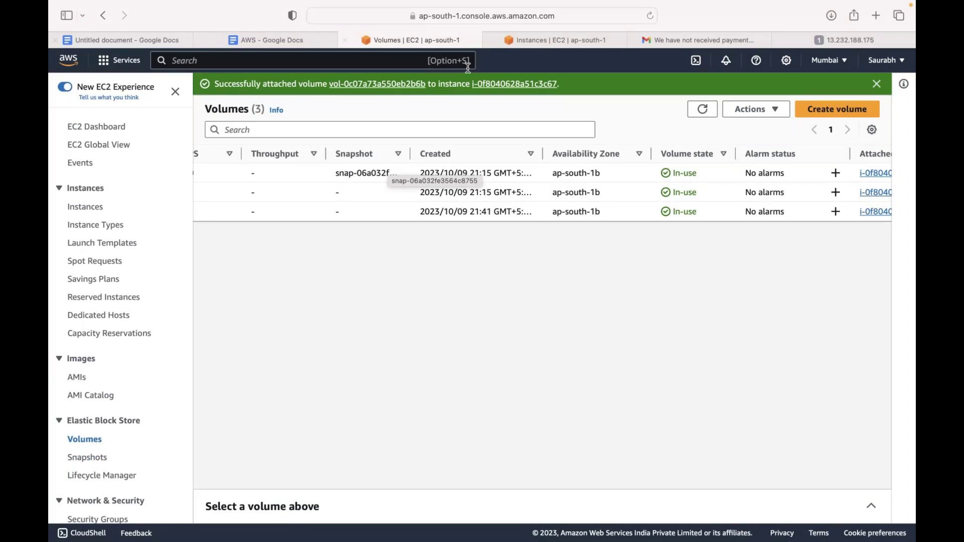
key("ctrl+super+f")
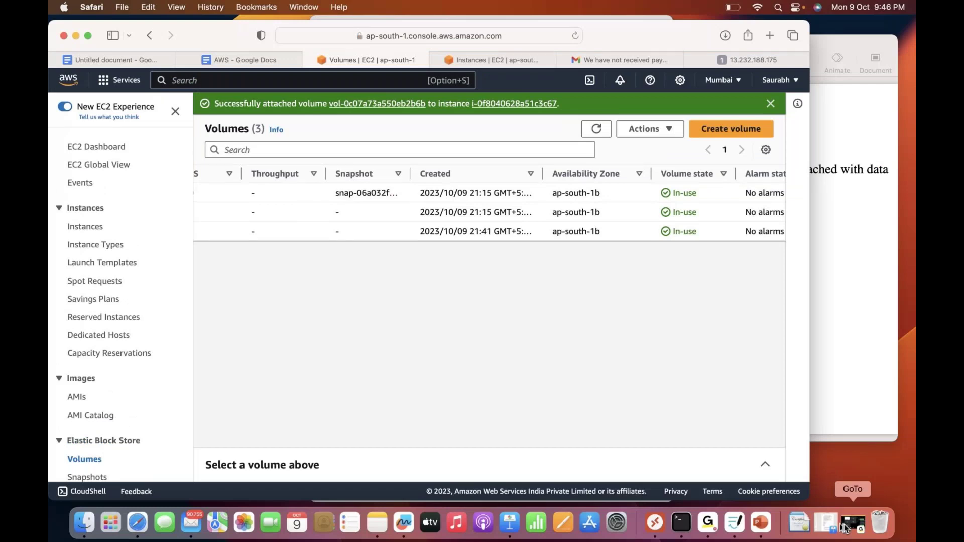
left_click(846, 527)
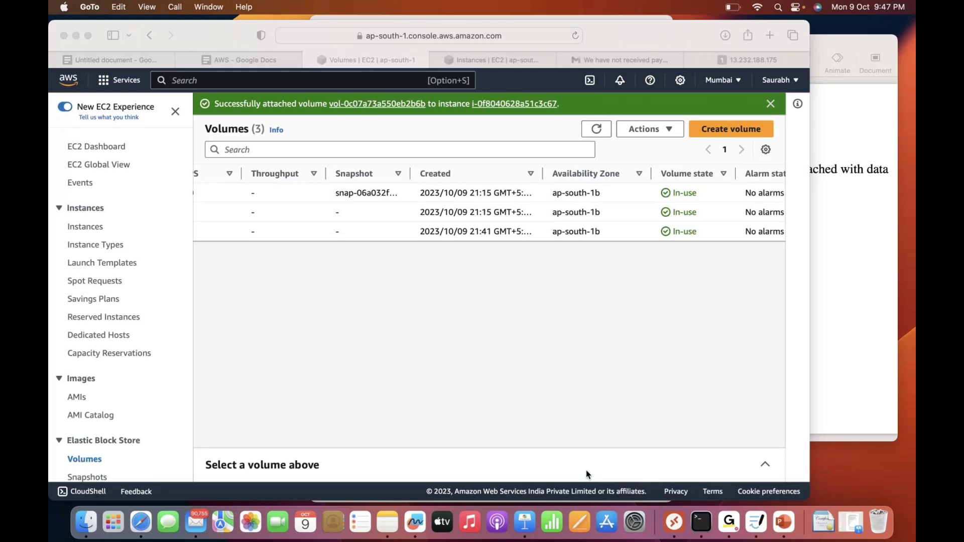
left_click(141, 522)
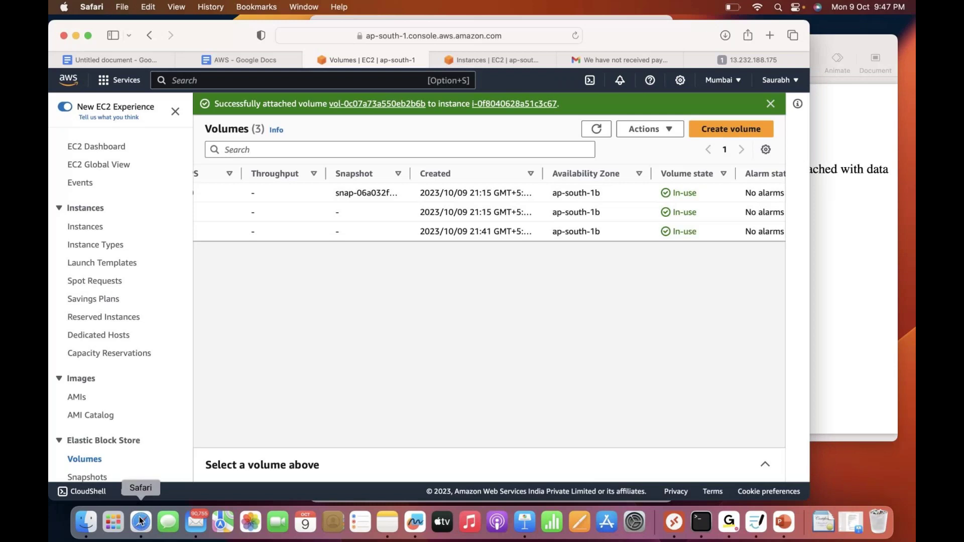
key("ctrl+super+f")
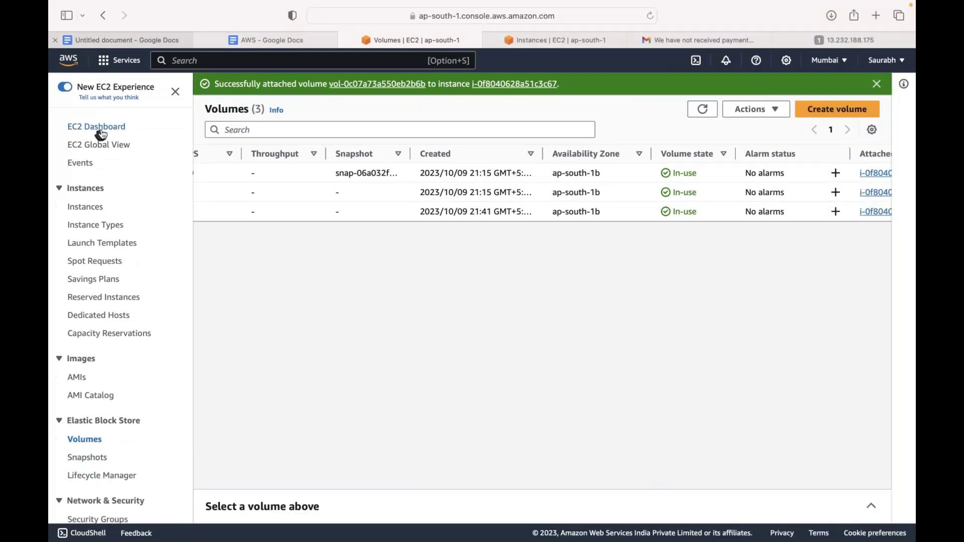
Go from the EC2 dashboard to the Billing Dashboard via the account menu
left_click(101, 131)
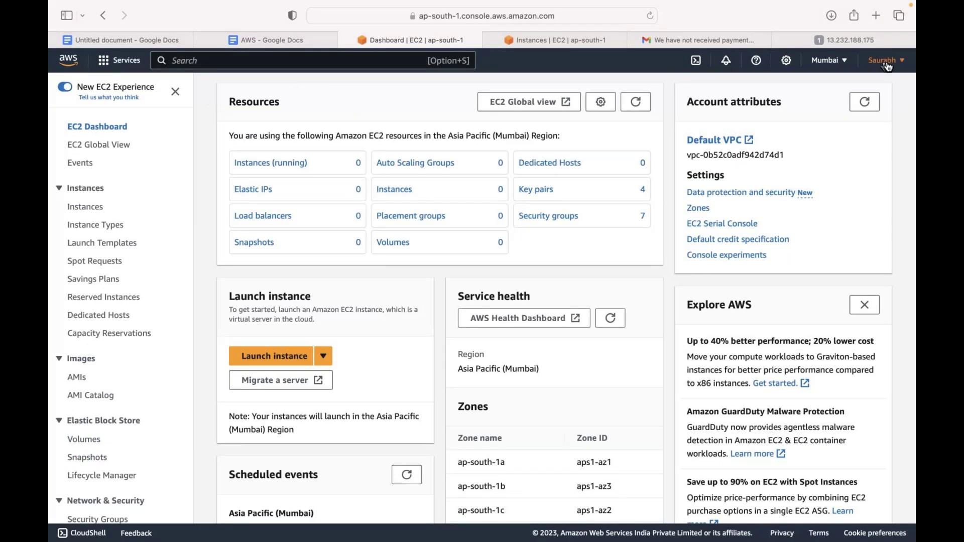
mouse_move(492, 4)
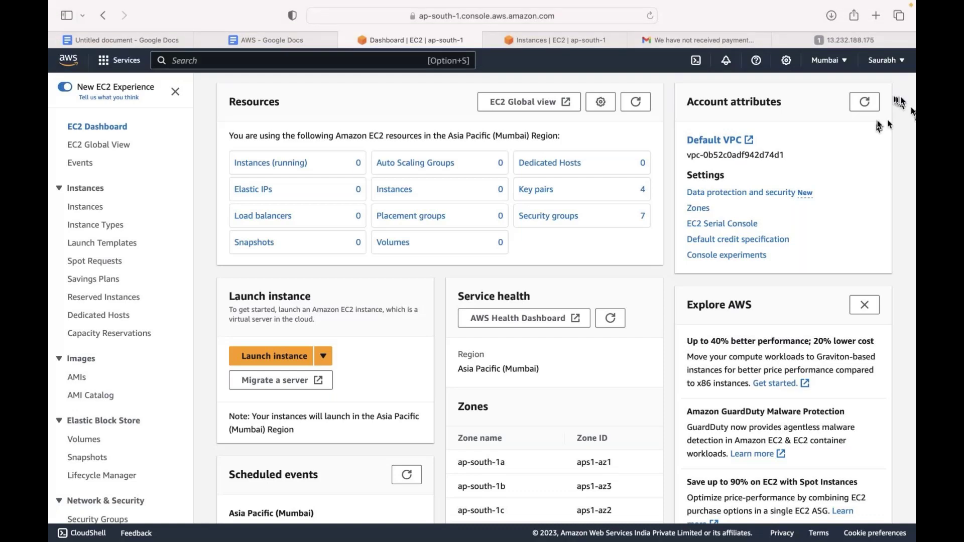
left_click(884, 59)
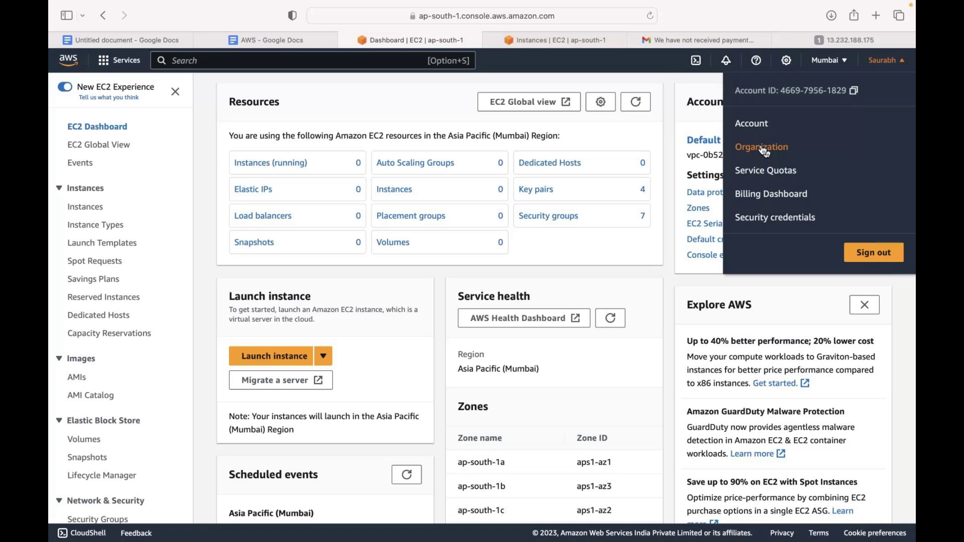
left_click(770, 194)
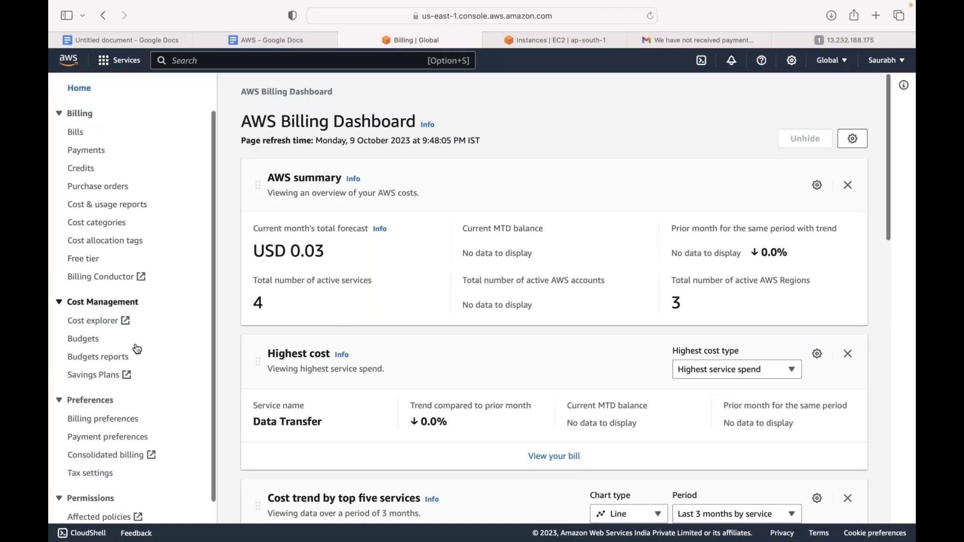
Visit Billing preferences, then the AWS Budgets page
scroll(137, 349, "down", 1)
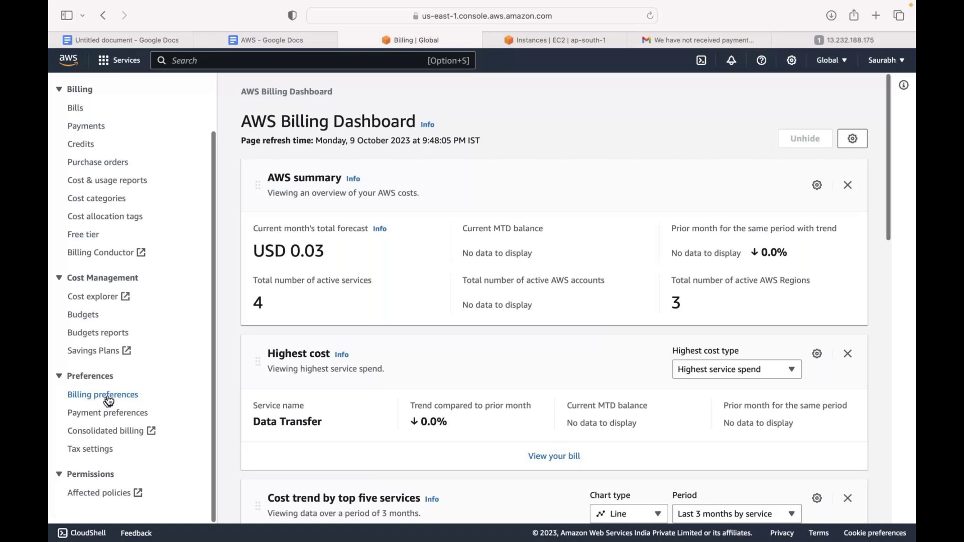
left_click(108, 399)
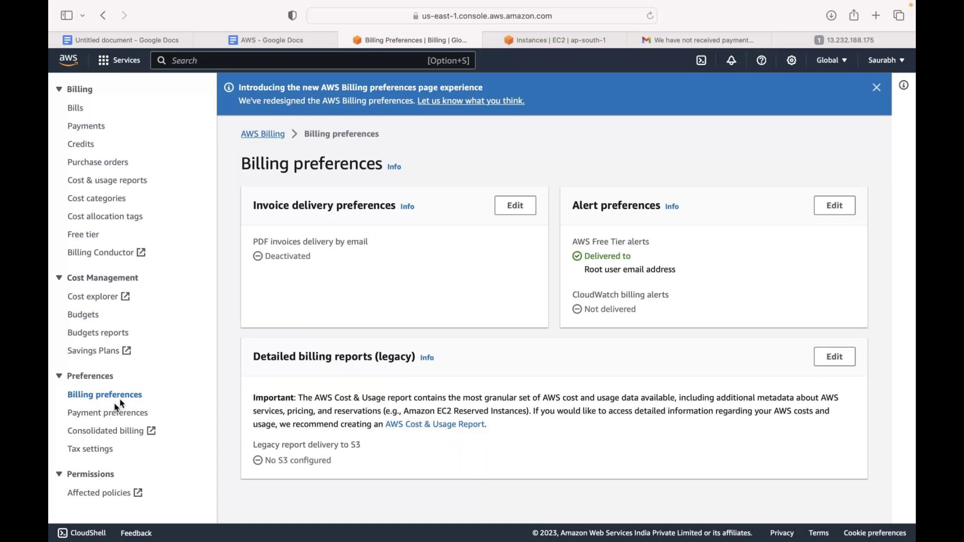
left_click(83, 316)
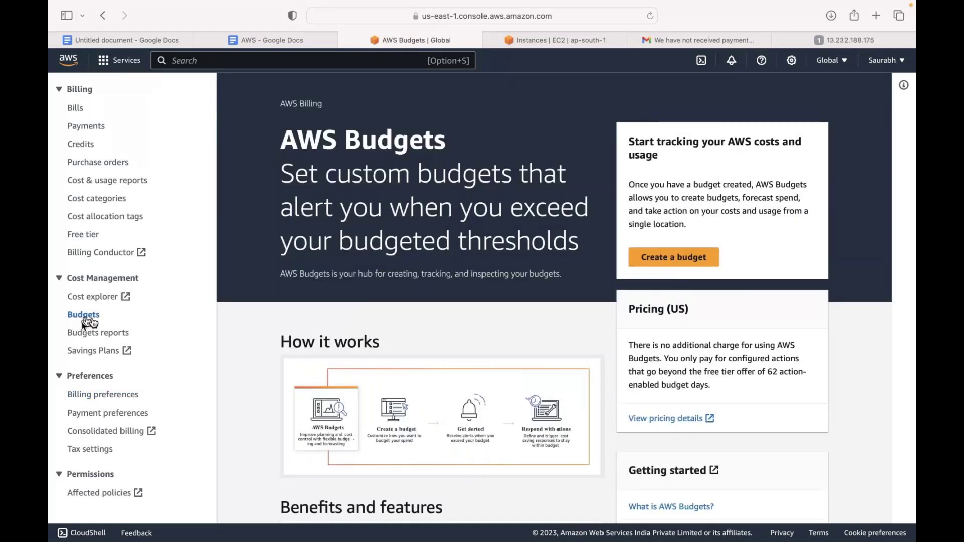
Start a budget from a template, adding an alert e-mail recipient and reviewing the 100 monthly amount
left_click(674, 257)
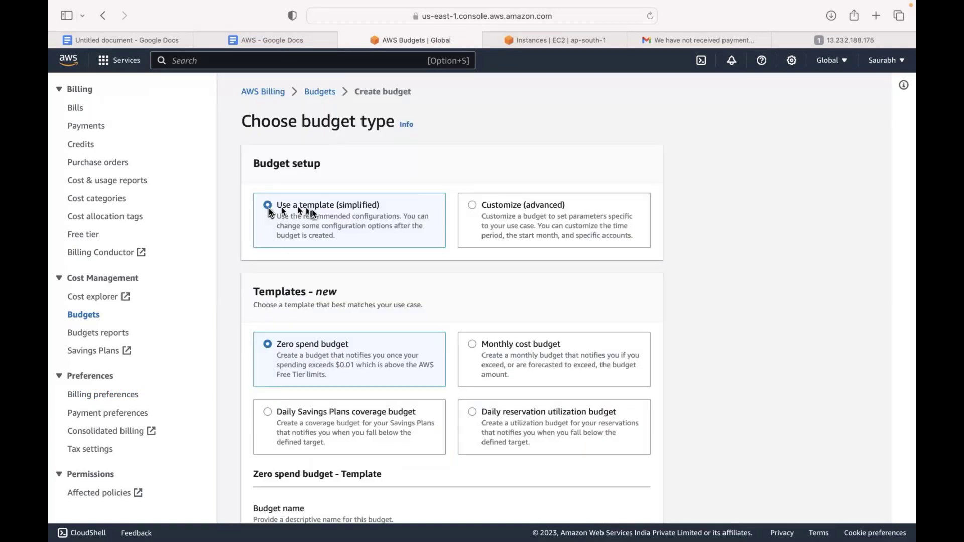
scroll(366, 265, "down", 4)
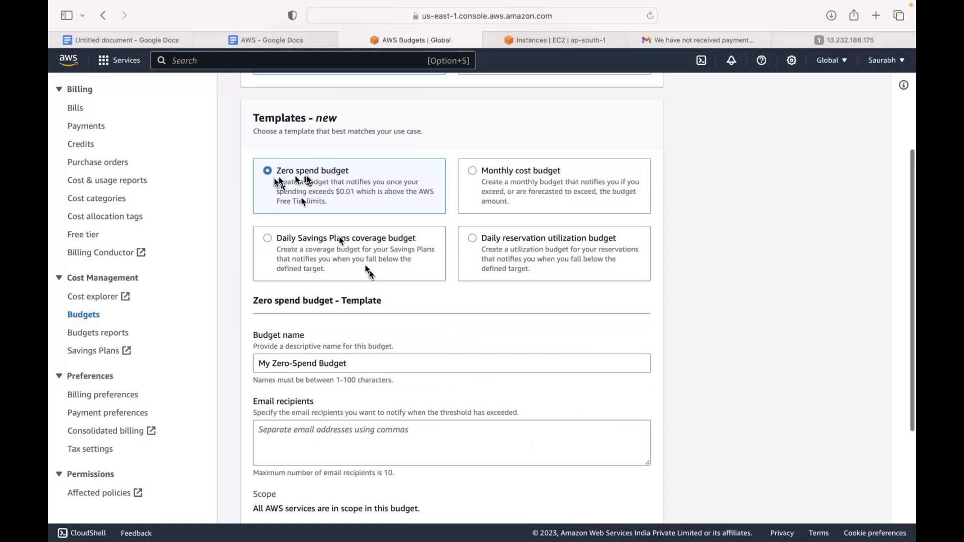
left_click(296, 435)
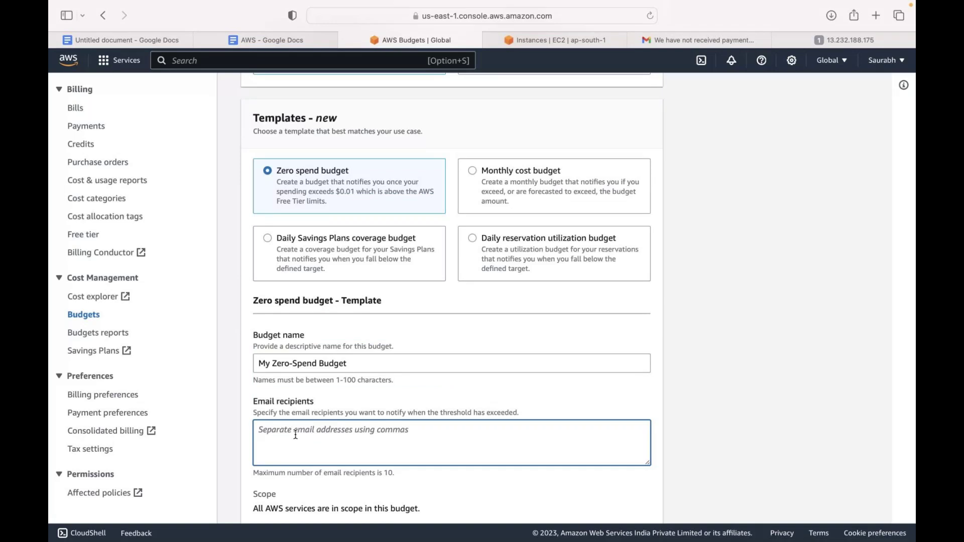
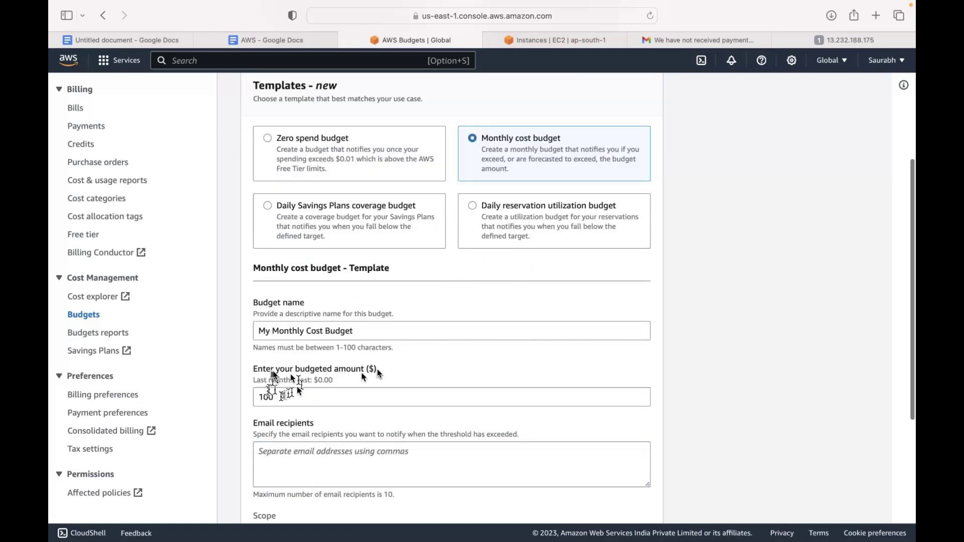
left_click(295, 396)
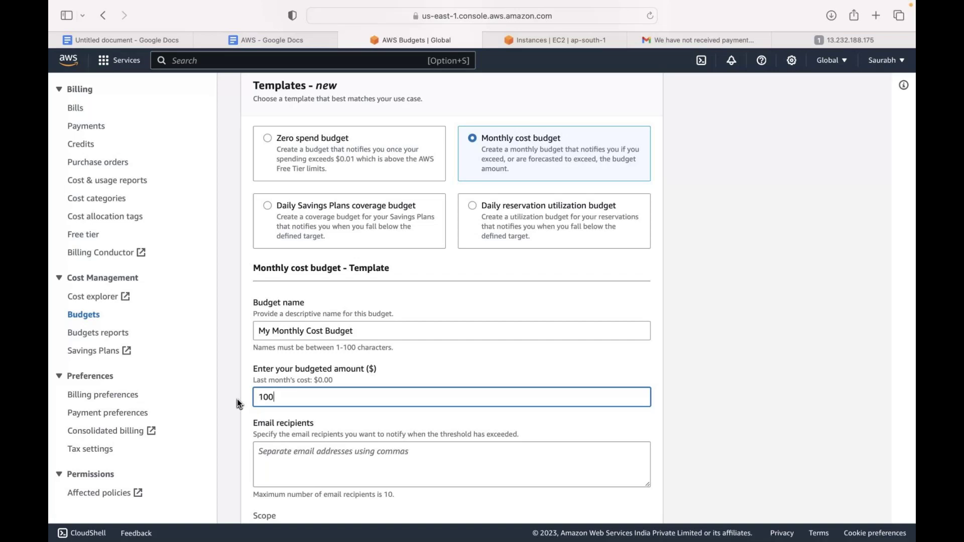
Preview the Daily Savings Plans coverage and Daily reservation utilization budget templates
left_click(268, 206)
scroll(269, 210, "up", 3)
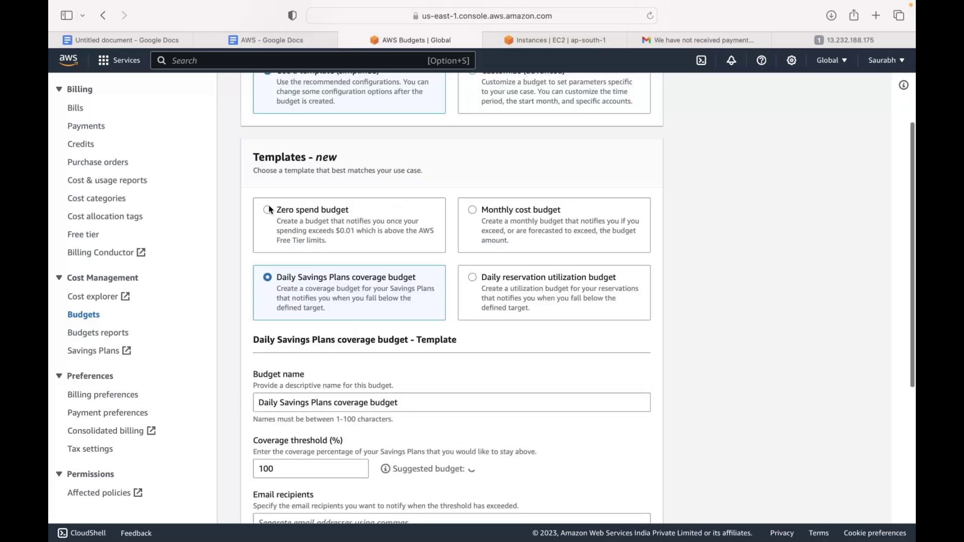
left_click(498, 297)
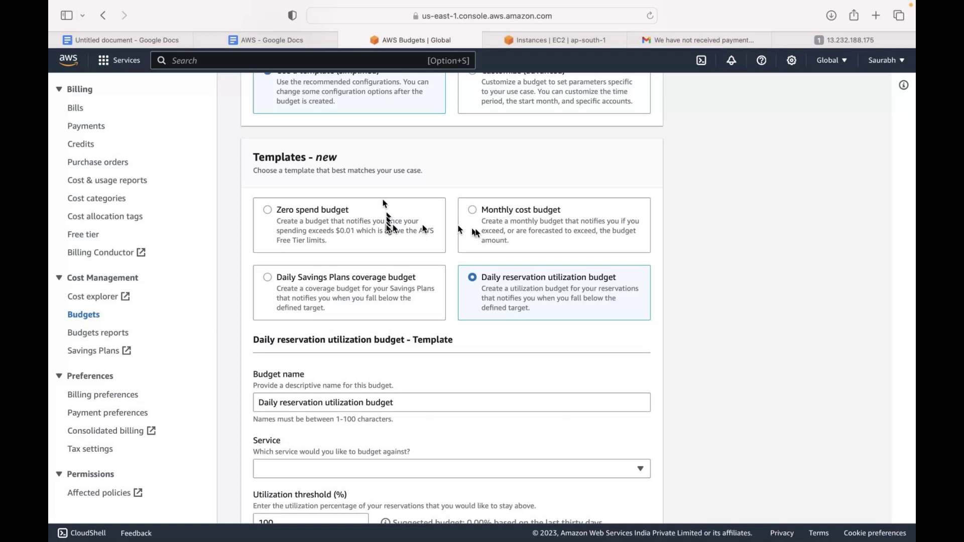
scroll(703, 242, "up", 3)
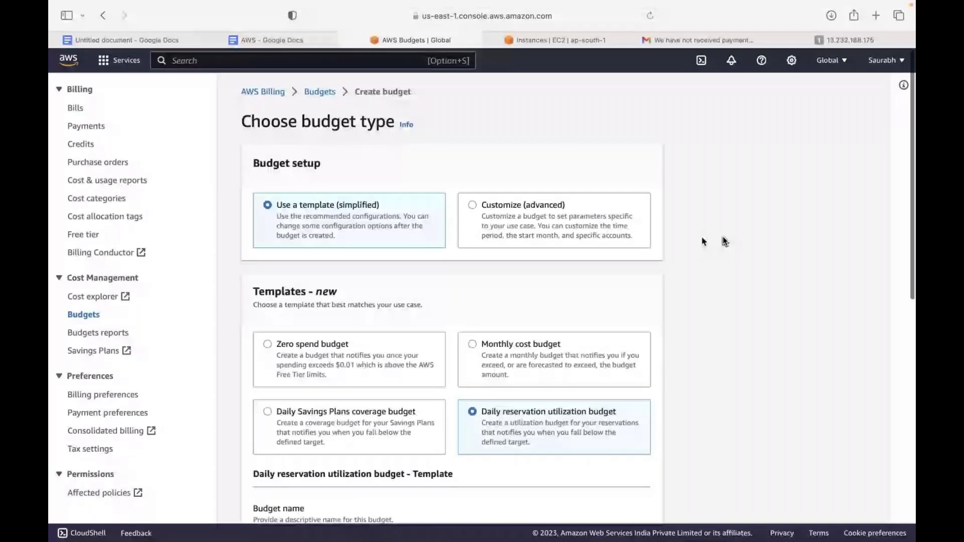
left_click(119, 60)
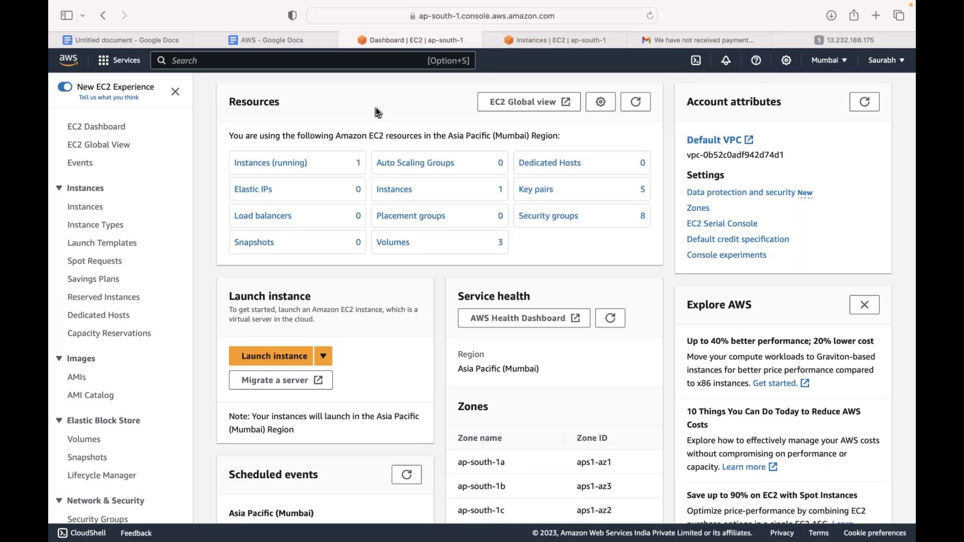
Exit browser full screen and bring the Elastic Block Storage slide forward in Keynote
key("ctrl+super+f")
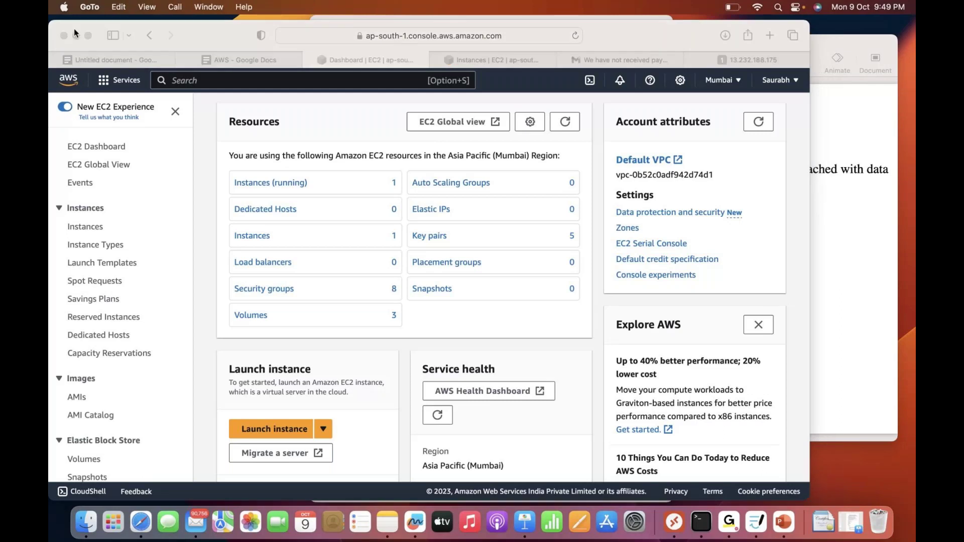
left_click(862, 410)
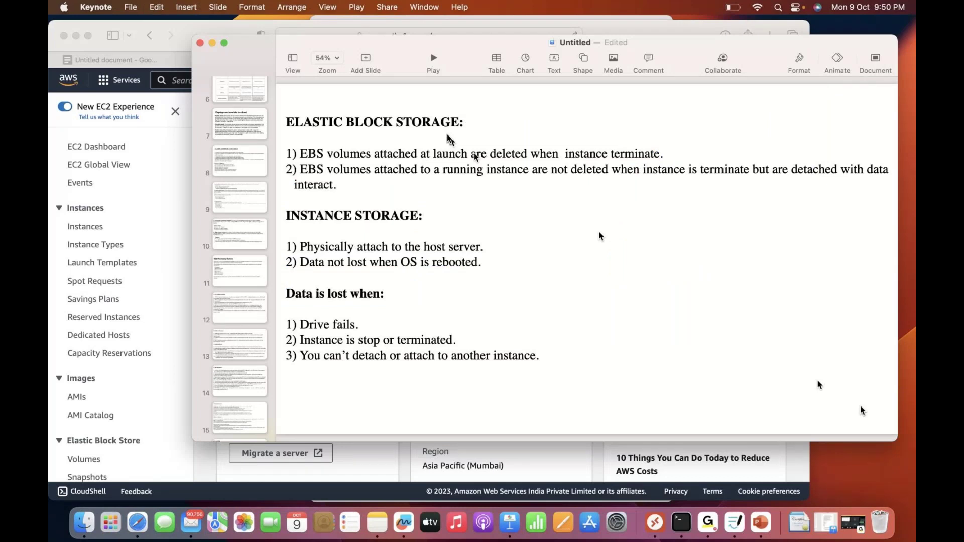